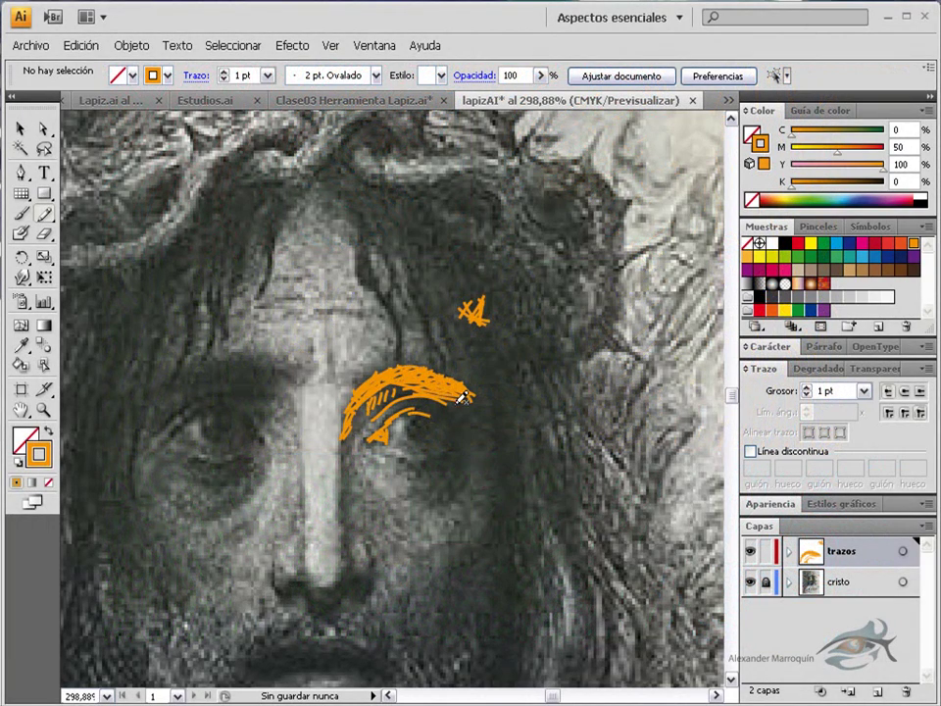
- Pencil a small curl under the eyebrow and a stroke along it
{"action": "left_click_drag", "start_coordinate": [414, 426], "coordinate": [415, 424]}
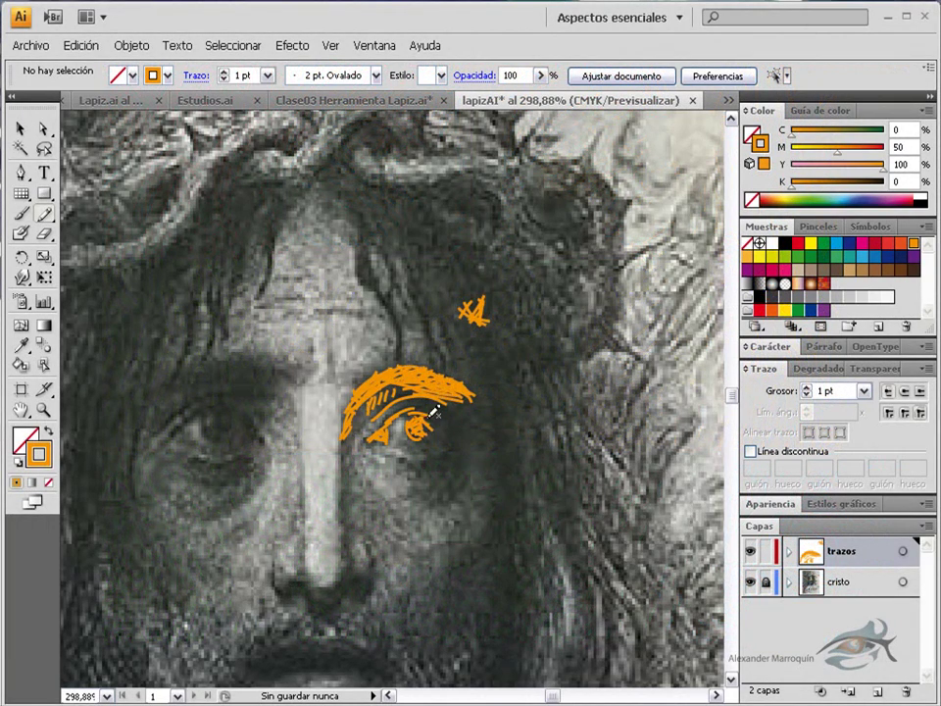
{"action": "left_click_drag", "start_coordinate": [432, 405], "coordinate": [442, 403]}
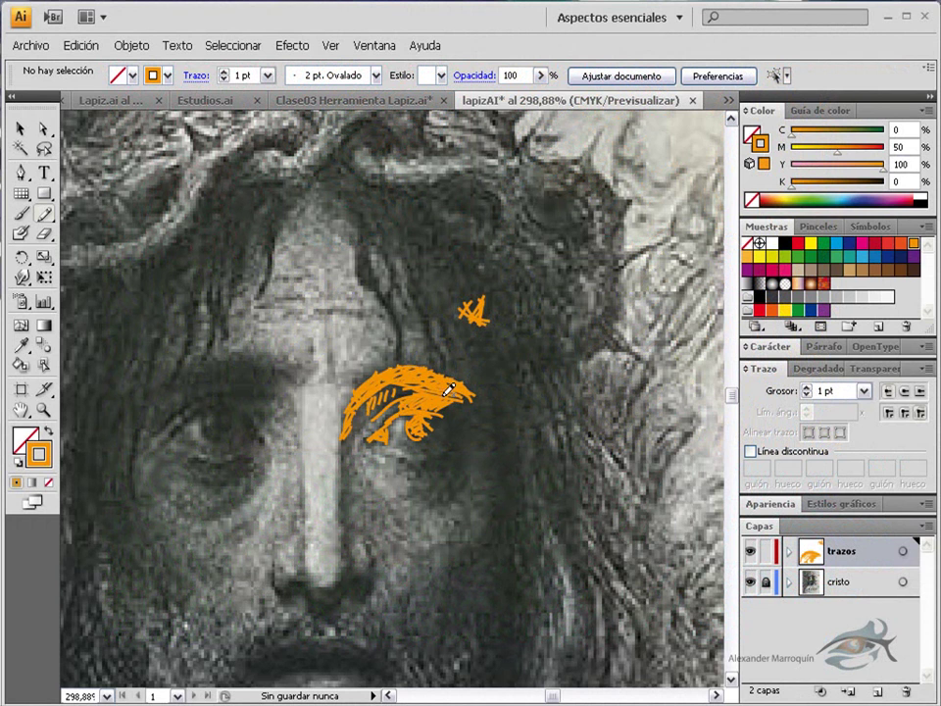
{"action": "scroll", "coordinate": [439, 417], "scroll_direction": "up", "scroll_amount": 5}
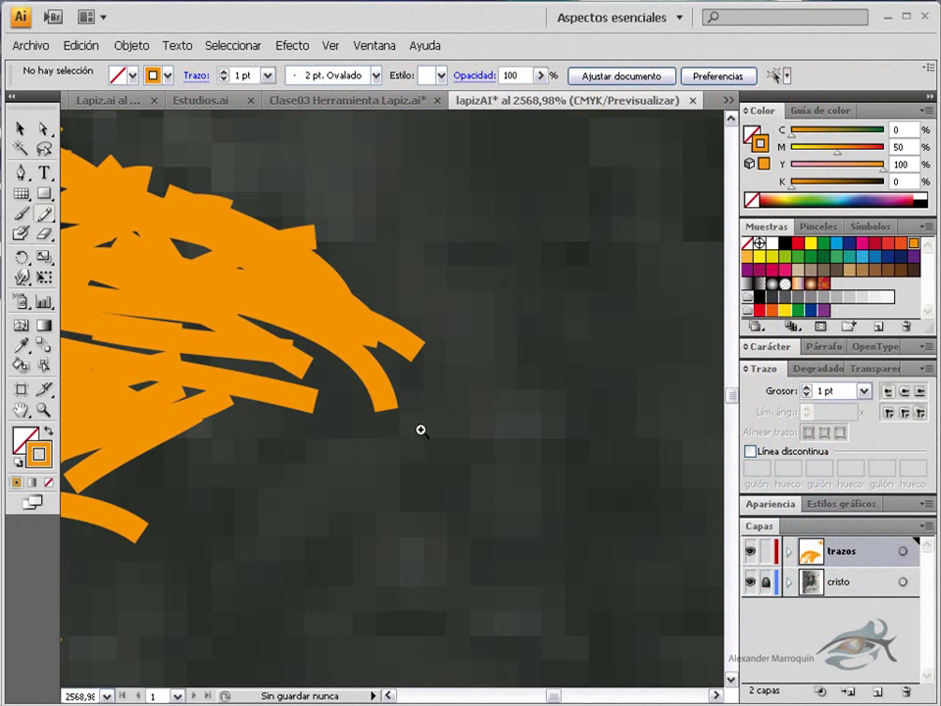
{"action": "scroll", "coordinate": [460, 434], "scroll_direction": "down", "scroll_amount": 2}
- Marquee-select all the orange strokes with the Selection tool
{"action": "scroll", "coordinate": [473, 442], "scroll_direction": "down", "scroll_amount": 3}
{"action": "left_click_drag", "start_coordinate": [430, 440], "coordinate": [508, 473]}
{"action": "left_click_drag", "start_coordinate": [557, 167], "coordinate": [206, 569]}
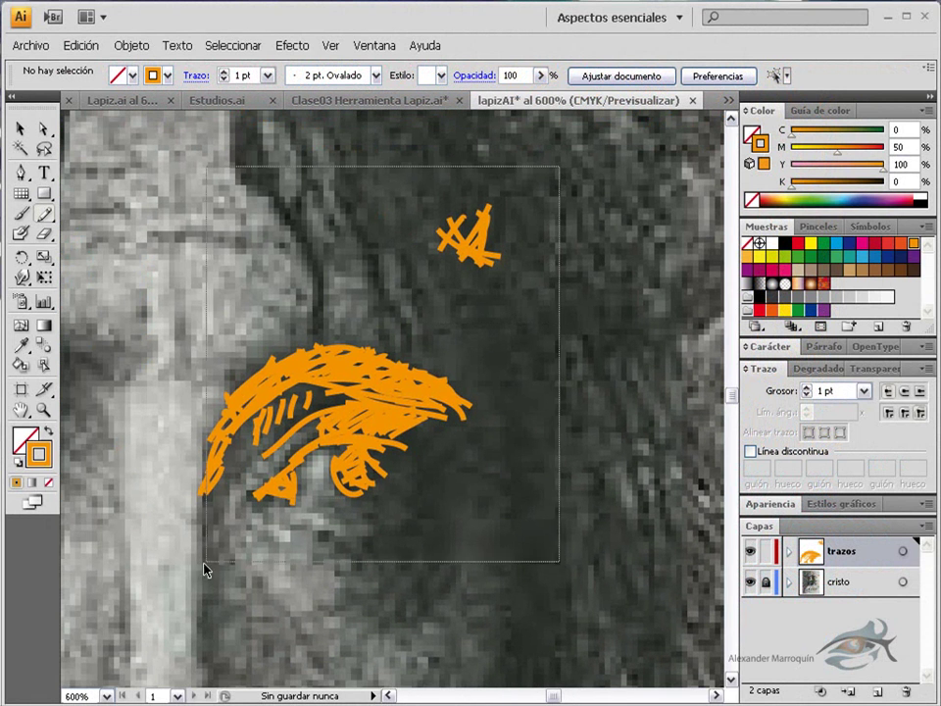
- Give the orange strokes round caps and fill the curl below the large eyebrow stroke
{"action": "left_click", "coordinate": [901, 393]}
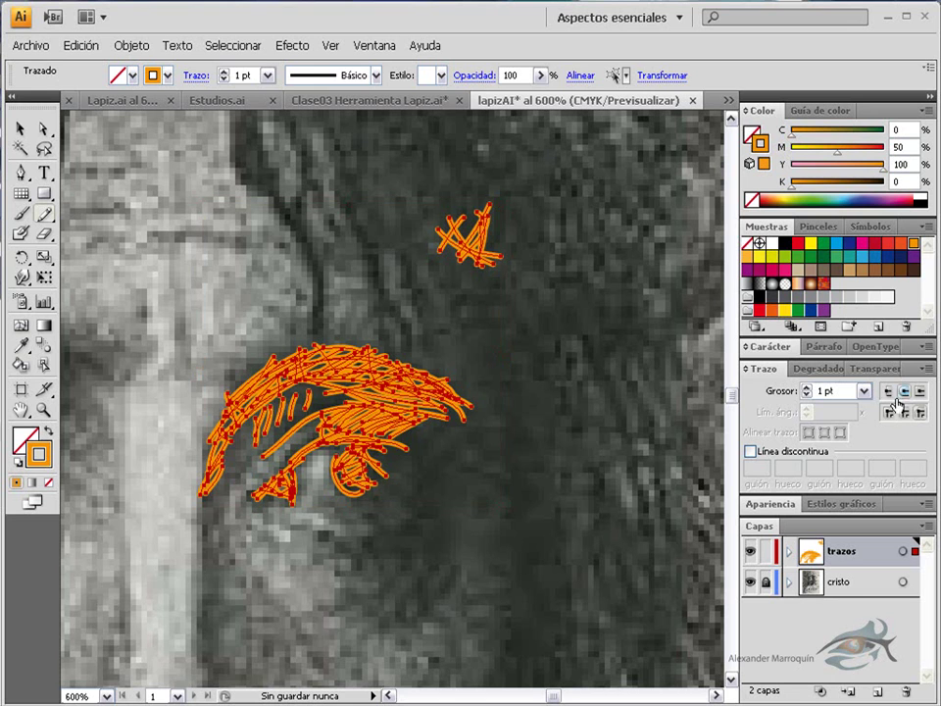
{"action": "left_click", "coordinate": [475, 467], "text": "ctrl"}
{"action": "mouse_move", "coordinate": [371, 483]}
{"action": "left_mouse_down"}
{"action": "mouse_move", "coordinate": [362, 481]}
{"action": "mouse_move", "coordinate": [395, 486]}
{"action": "mouse_move", "coordinate": [383, 469]}
{"action": "mouse_move", "coordinate": [402, 489]}
{"action": "mouse_move", "coordinate": [393, 453]}
{"action": "mouse_move", "coordinate": [397, 460]}
{"action": "mouse_move", "coordinate": [340, 501]}
{"action": "mouse_move", "coordinate": [368, 507]}
{"action": "mouse_move", "coordinate": [418, 494]}
{"action": "mouse_move", "coordinate": [429, 480]}
{"action": "left_mouse_up"}
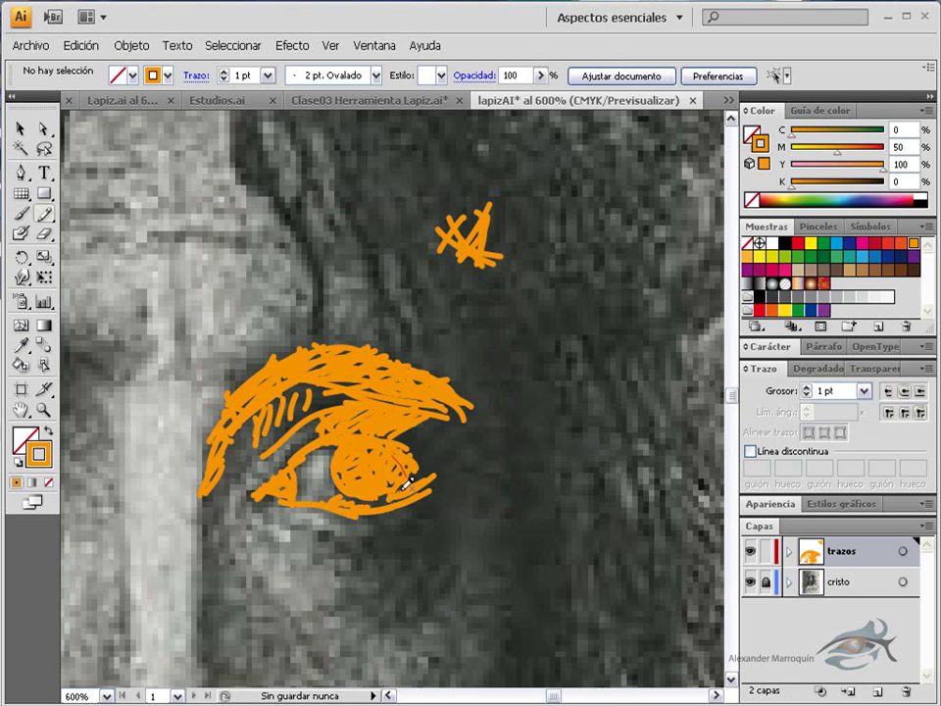
- Extend the outer eye contour down beside the nose, adding ticks, dashes and an eyelid mark
{"action": "left_click_drag", "start_coordinate": [448, 434], "coordinate": [431, 430]}
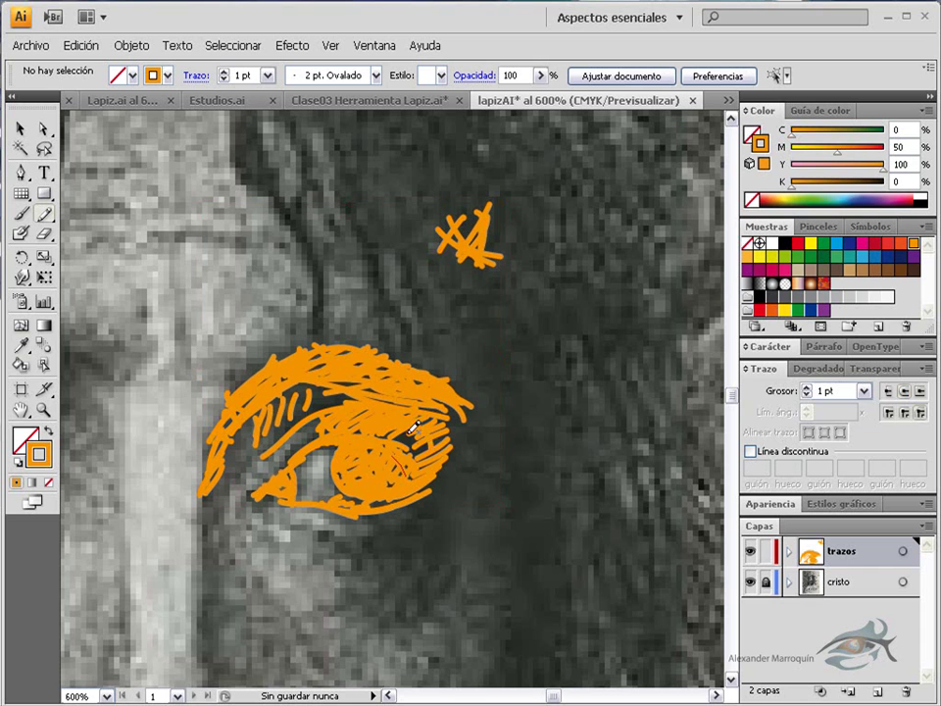
{"action": "mouse_move", "coordinate": [223, 471]}
{"action": "left_mouse_down"}
{"action": "mouse_move", "coordinate": [225, 497]}
{"action": "mouse_move", "coordinate": [204, 542]}
{"action": "left_mouse_up"}
{"action": "left_click_drag", "start_coordinate": [228, 586], "coordinate": [258, 399]}
{"action": "mouse_move", "coordinate": [235, 330]}
{"action": "left_mouse_down"}
{"action": "mouse_move", "coordinate": [247, 556]}
{"action": "mouse_move", "coordinate": [241, 480]}
{"action": "left_mouse_up"}
{"action": "mouse_move", "coordinate": [249, 436]}
{"action": "left_mouse_down"}
{"action": "mouse_move", "coordinate": [254, 335]}
{"action": "mouse_move", "coordinate": [326, 346]}
{"action": "left_mouse_up"}
{"action": "left_click_drag", "start_coordinate": [349, 345], "coordinate": [368, 353]}
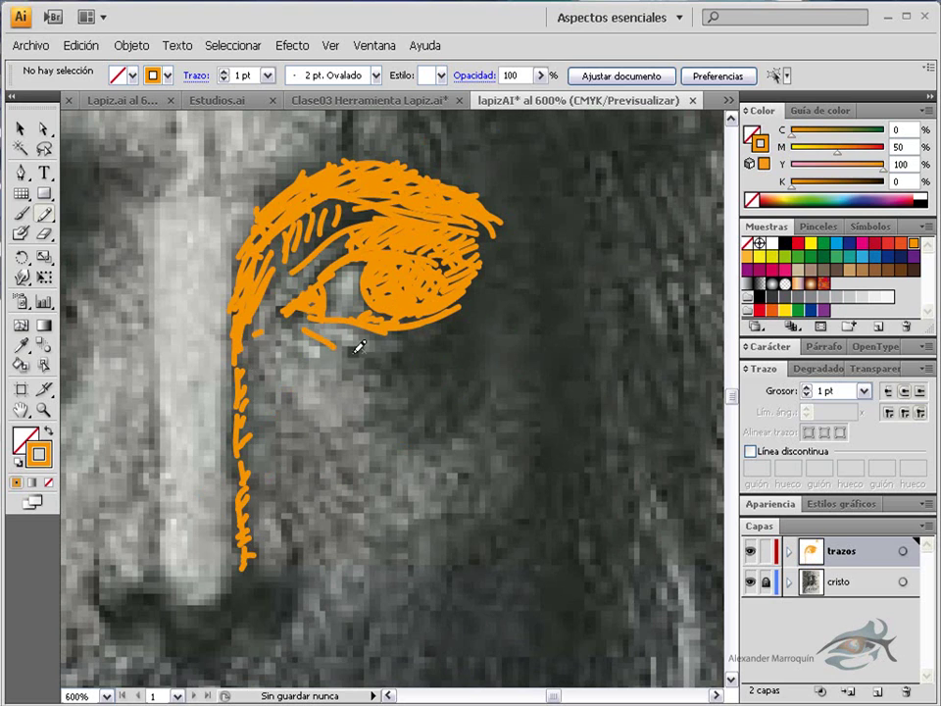
{"action": "left_click_drag", "start_coordinate": [298, 337], "coordinate": [288, 313]}
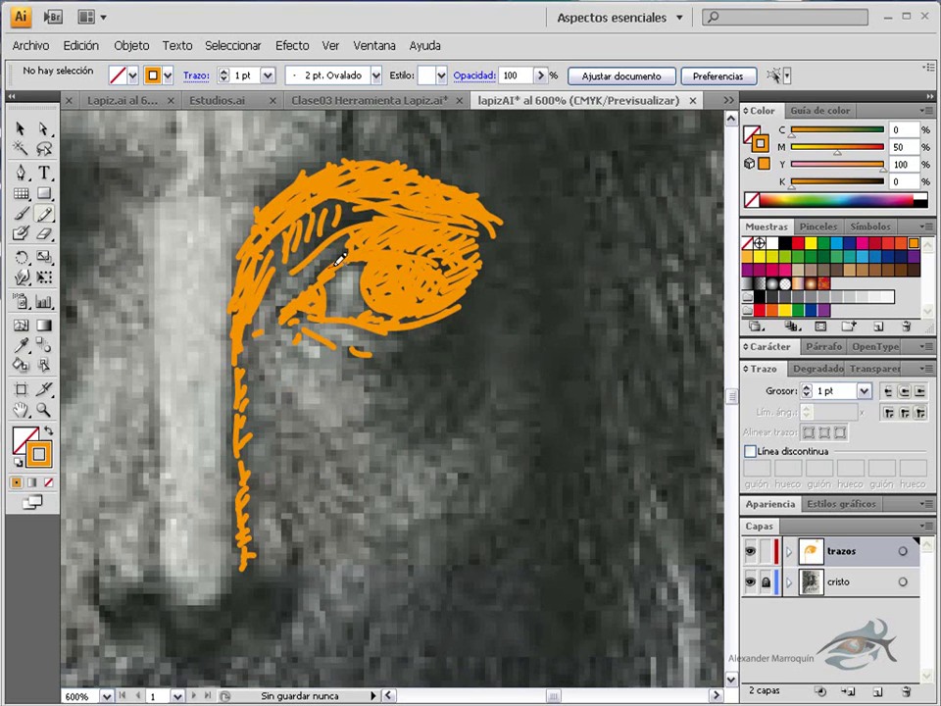
- Hatch diagonally beneath the eye's right side, then zoom out to the whole face
{"action": "left_click_drag", "start_coordinate": [442, 332], "coordinate": [470, 316]}
{"action": "mouse_move", "coordinate": [392, 375]}
{"action": "left_mouse_down"}
{"action": "mouse_move", "coordinate": [413, 359]}
{"action": "mouse_move", "coordinate": [418, 379]}
{"action": "left_mouse_up"}
{"action": "mouse_move", "coordinate": [461, 338]}
{"action": "left_mouse_down"}
{"action": "mouse_move", "coordinate": [454, 362]}
{"action": "mouse_move", "coordinate": [481, 362]}
{"action": "mouse_move", "coordinate": [467, 412]}
{"action": "left_mouse_up"}
{"action": "mouse_move", "coordinate": [412, 432]}
{"action": "left_mouse_down"}
{"action": "mouse_move", "coordinate": [432, 410]}
{"action": "mouse_move", "coordinate": [379, 400]}
{"action": "left_mouse_up"}
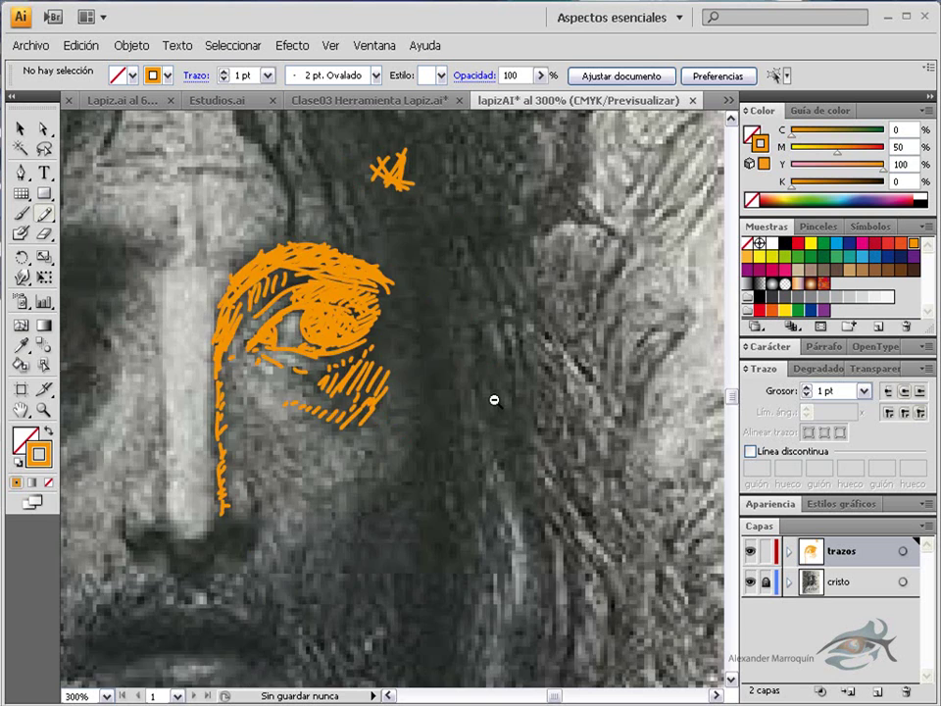
{"action": "key", "text": "ctrl+minus"}
{"action": "key", "text": "ctrl+minus"}
{"action": "mouse_move", "coordinate": [412, 424]}
{"action": "left_mouse_down"}
{"action": "mouse_move", "coordinate": [468, 408]}
{"action": "mouse_move", "coordinate": [511, 437]}
{"action": "left_mouse_up"}
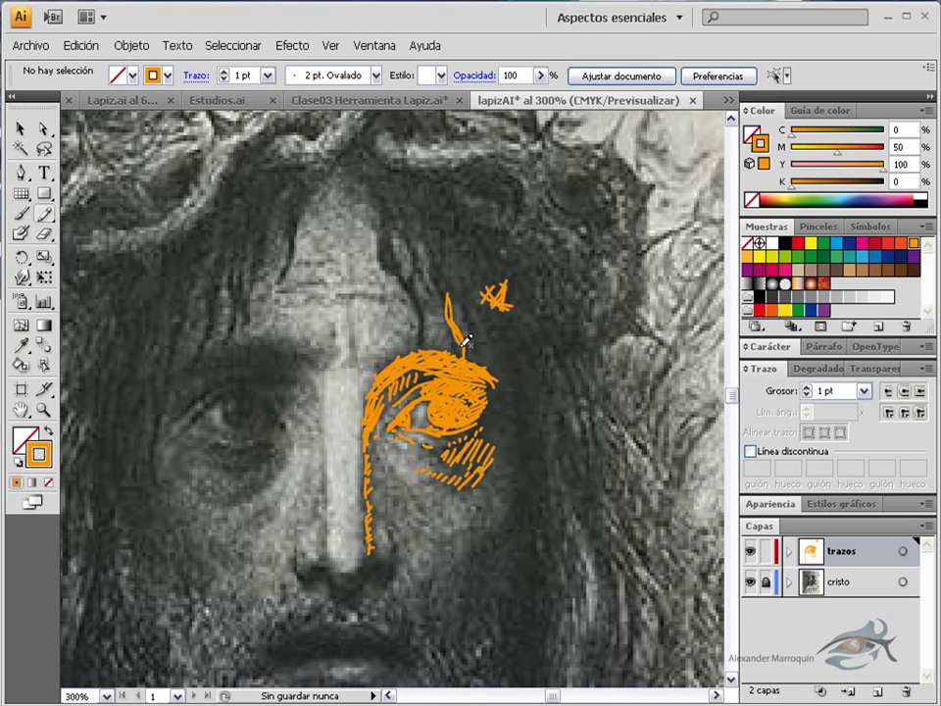
- Pencil a strand above the eye and two short strokes at its lower right
{"action": "mouse_move", "coordinate": [454, 290]}
{"action": "left_mouse_down"}
{"action": "mouse_move", "coordinate": [420, 248]}
{"action": "mouse_move", "coordinate": [399, 263]}
{"action": "mouse_move", "coordinate": [391, 249]}
{"action": "mouse_move", "coordinate": [421, 290]}
{"action": "left_mouse_up"}
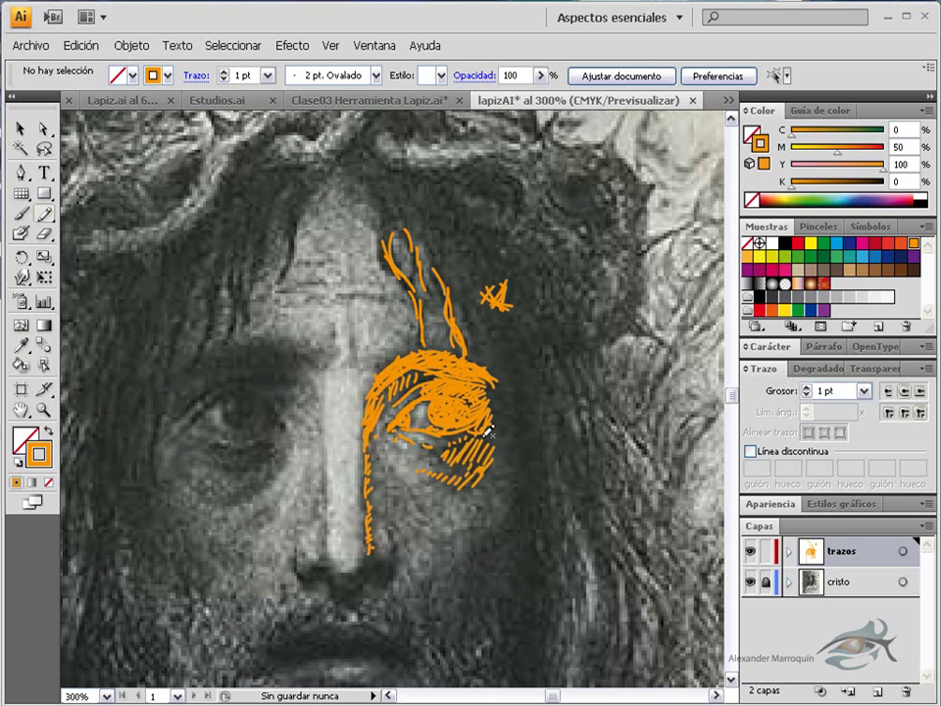
{"action": "mouse_move", "coordinate": [510, 414]}
{"action": "left_mouse_down"}
{"action": "mouse_move", "coordinate": [502, 427]}
{"action": "mouse_move", "coordinate": [504, 399]}
{"action": "left_mouse_up"}
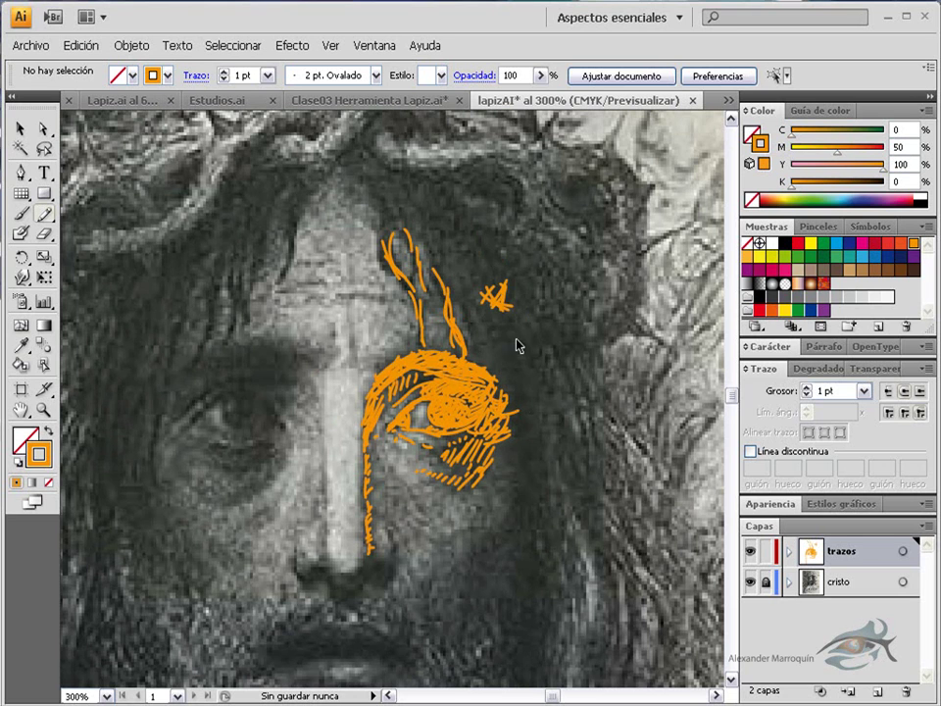
{"action": "left_click_drag", "start_coordinate": [519, 395], "coordinate": [542, 380]}
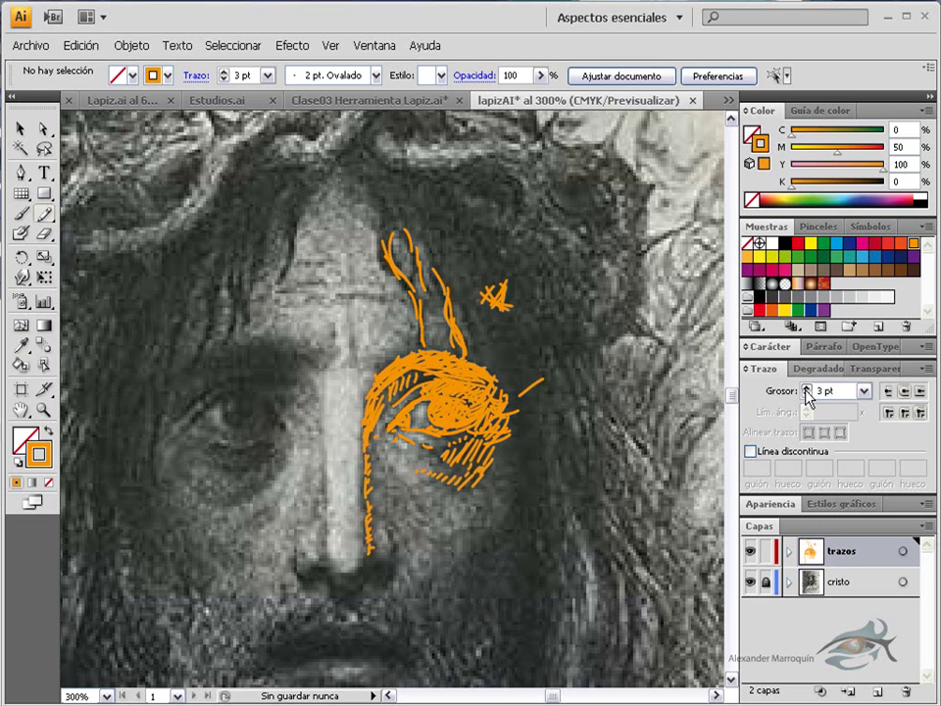
- Set the short stroke to 3 pt and paint a thick Blob Brush band over it
{"action": "key", "text": "ctrl+z"}
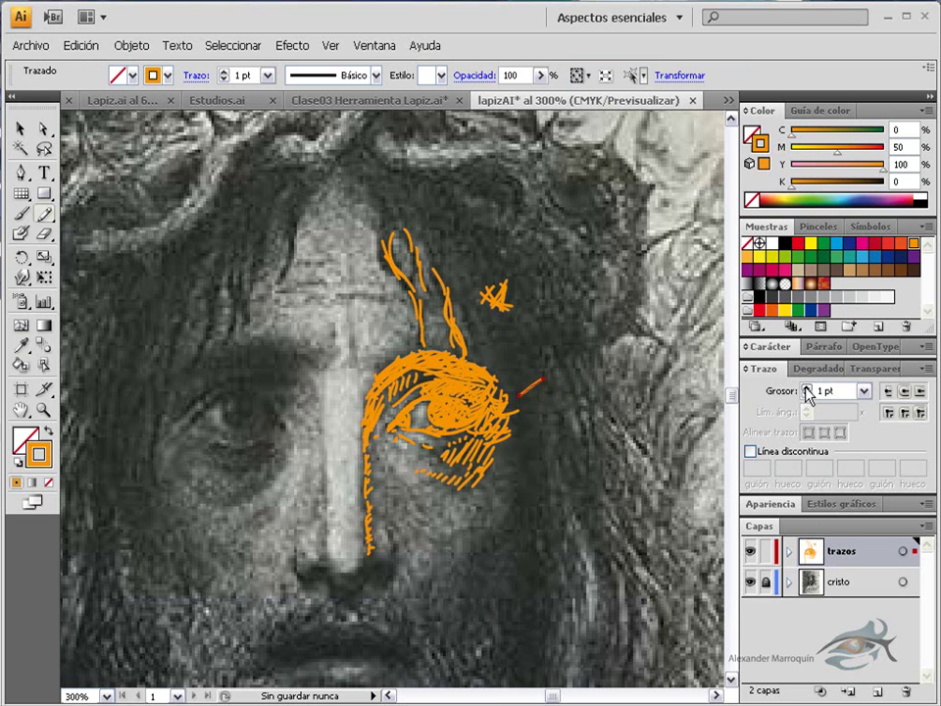
{"action": "left_click", "coordinate": [807, 388]}
{"action": "left_click", "coordinate": [807, 389]}
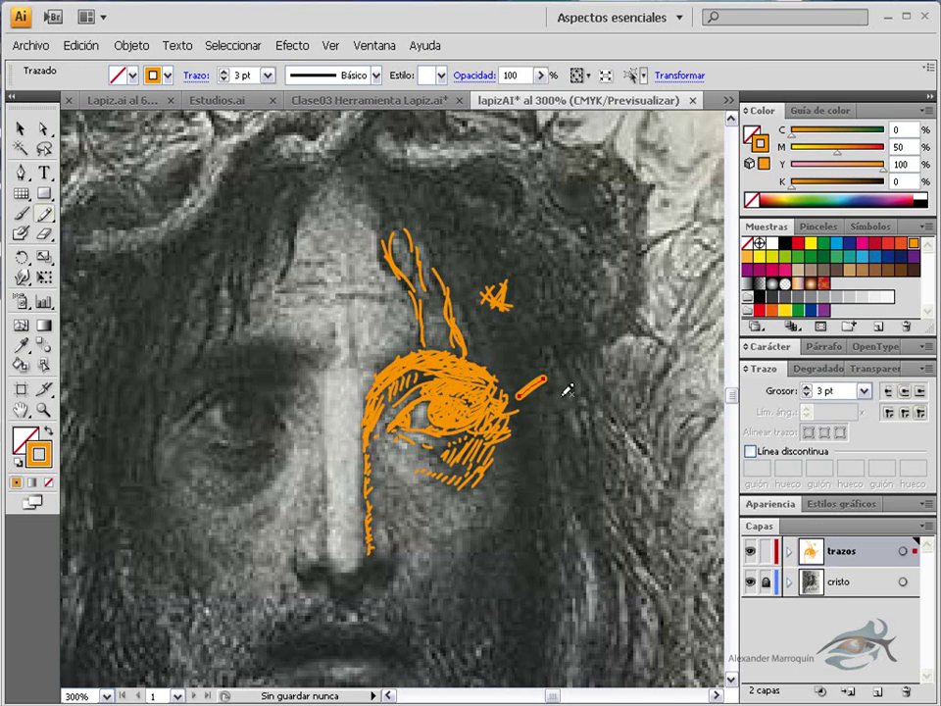
{"action": "key", "text": "shift+b"}
{"action": "mouse_move", "coordinate": [532, 392]}
{"action": "left_mouse_down"}
{"action": "mouse_move", "coordinate": [542, 393]}
{"action": "mouse_move", "coordinate": [534, 419]}
{"action": "mouse_move", "coordinate": [549, 447]}
{"action": "mouse_move", "coordinate": [550, 489]}
{"action": "mouse_move", "coordinate": [533, 500]}
{"action": "mouse_move", "coordinate": [544, 534]}
{"action": "mouse_move", "coordinate": [518, 534]}
{"action": "mouse_move", "coordinate": [522, 417]}
{"action": "mouse_move", "coordinate": [561, 466]}
{"action": "mouse_move", "coordinate": [554, 500]}
{"action": "left_mouse_up"}
- Widen the thick Blob Brush band and extend it down past the beard, filling gaps at its top
{"action": "mouse_move", "coordinate": [553, 429]}
{"action": "left_mouse_down"}
{"action": "mouse_move", "coordinate": [559, 437]}
{"action": "mouse_move", "coordinate": [539, 512]}
{"action": "mouse_move", "coordinate": [549, 520]}
{"action": "mouse_move", "coordinate": [520, 549]}
{"action": "mouse_move", "coordinate": [536, 399]}
{"action": "left_mouse_up"}
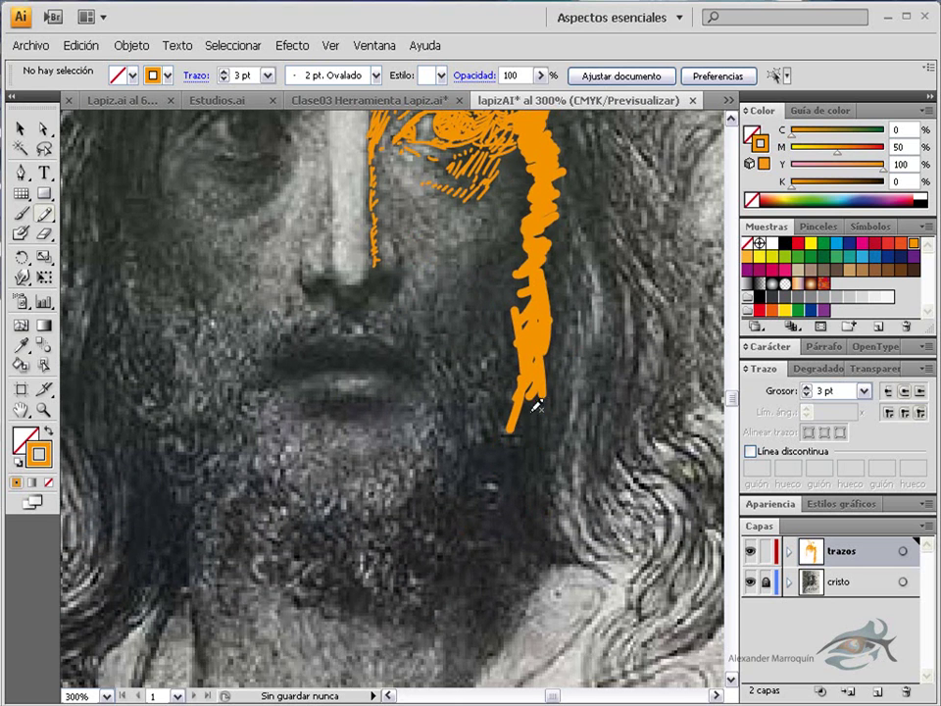
{"action": "mouse_move", "coordinate": [540, 464]}
{"action": "left_mouse_down"}
{"action": "mouse_move", "coordinate": [519, 467]}
{"action": "mouse_move", "coordinate": [537, 504]}
{"action": "mouse_move", "coordinate": [523, 518]}
{"action": "mouse_move", "coordinate": [527, 493]}
{"action": "mouse_move", "coordinate": [567, 557]}
{"action": "left_mouse_up"}
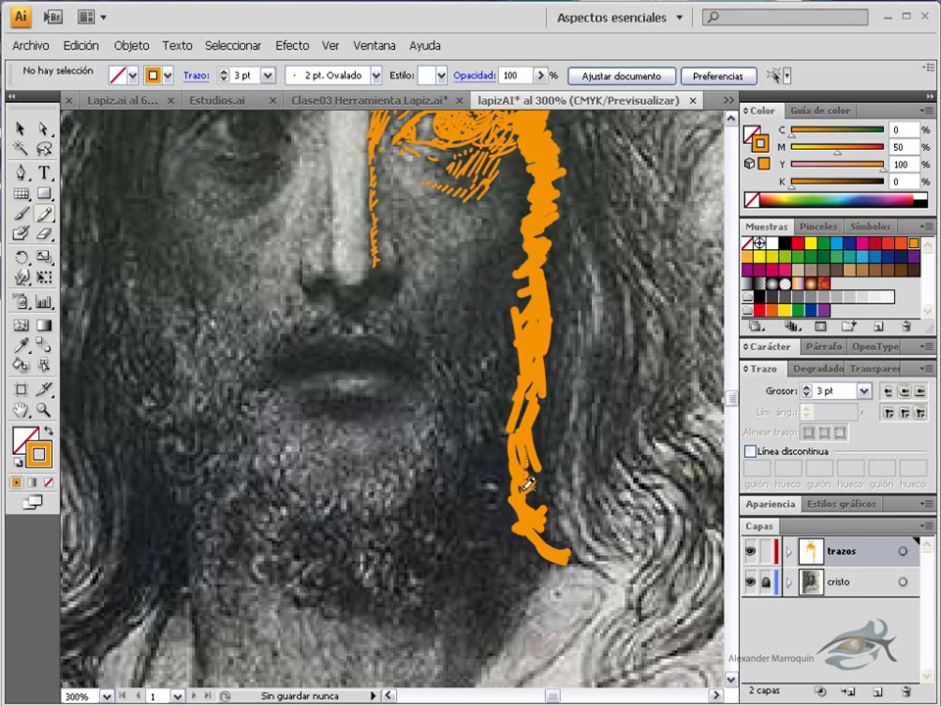
{"action": "mouse_move", "coordinate": [512, 394]}
{"action": "left_mouse_down"}
{"action": "mouse_move", "coordinate": [536, 391]}
{"action": "mouse_move", "coordinate": [542, 453]}
{"action": "left_mouse_up"}
{"action": "left_click_drag", "start_coordinate": [532, 355], "coordinate": [542, 531]}
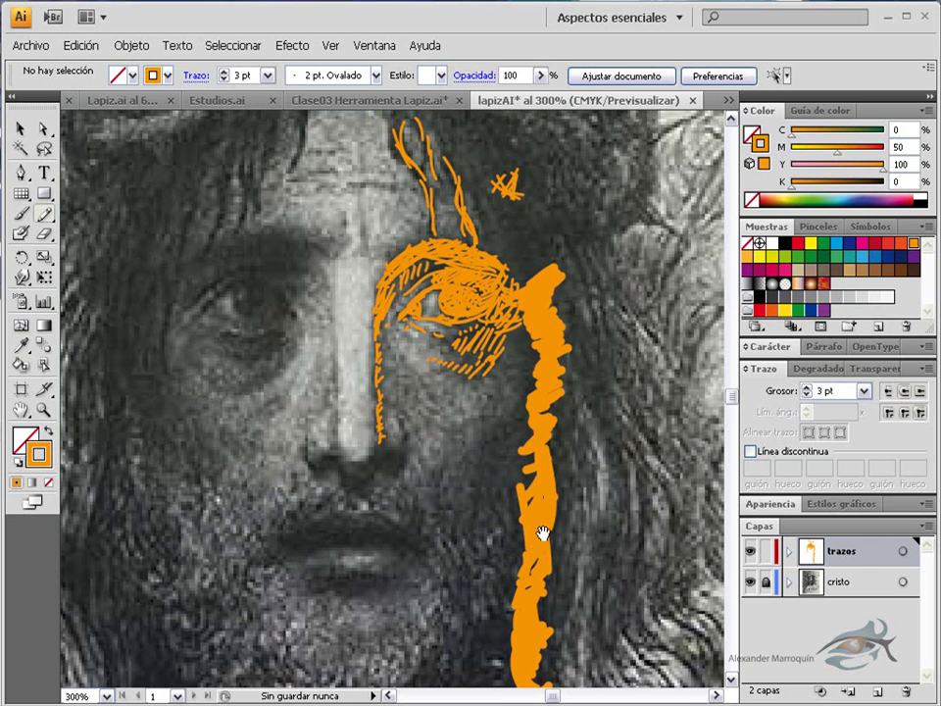
{"action": "left_click_drag", "start_coordinate": [548, 400], "coordinate": [539, 395]}
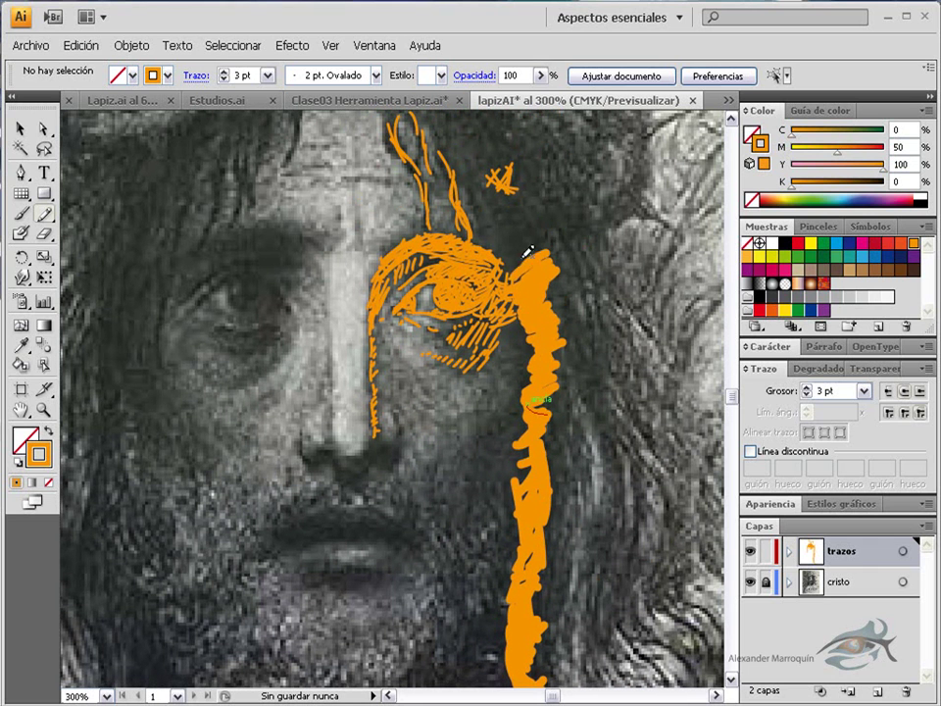
{"action": "left_click_drag", "start_coordinate": [531, 251], "coordinate": [521, 240]}
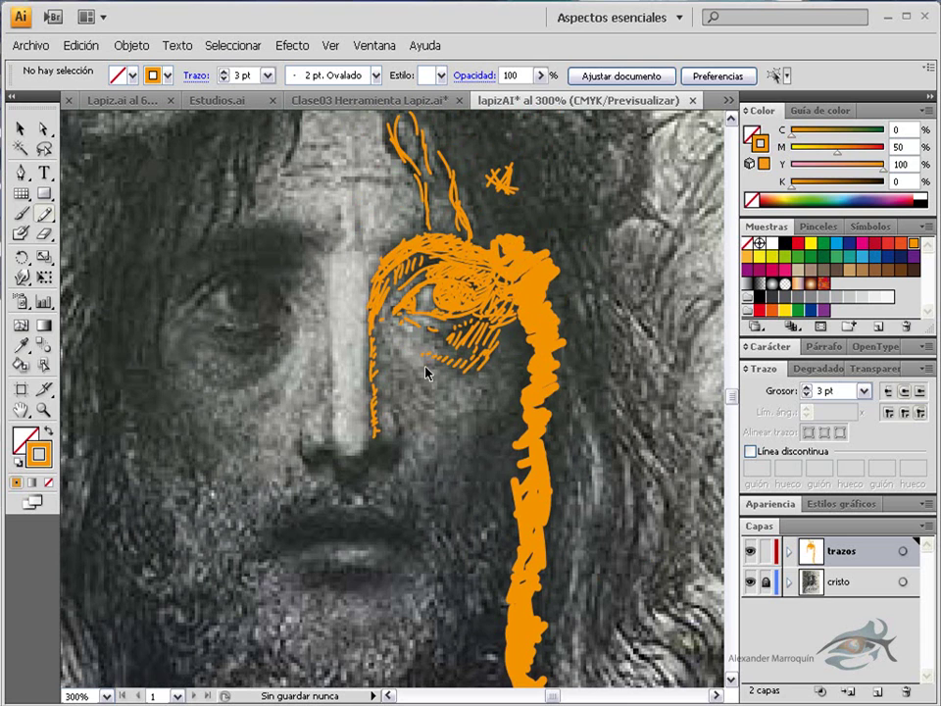
- Add 1 pt pencil hatching beside the band under the eye and near its top
{"action": "left_click_drag", "start_coordinate": [371, 450], "coordinate": [410, 446]}
{"action": "key", "text": "n"}
{"action": "key", "text": "ctrl+shift+a"}
{"action": "mouse_move", "coordinate": [530, 333]}
{"action": "left_mouse_down"}
{"action": "mouse_move", "coordinate": [513, 376]}
{"action": "mouse_move", "coordinate": [520, 389]}
{"action": "left_mouse_up"}
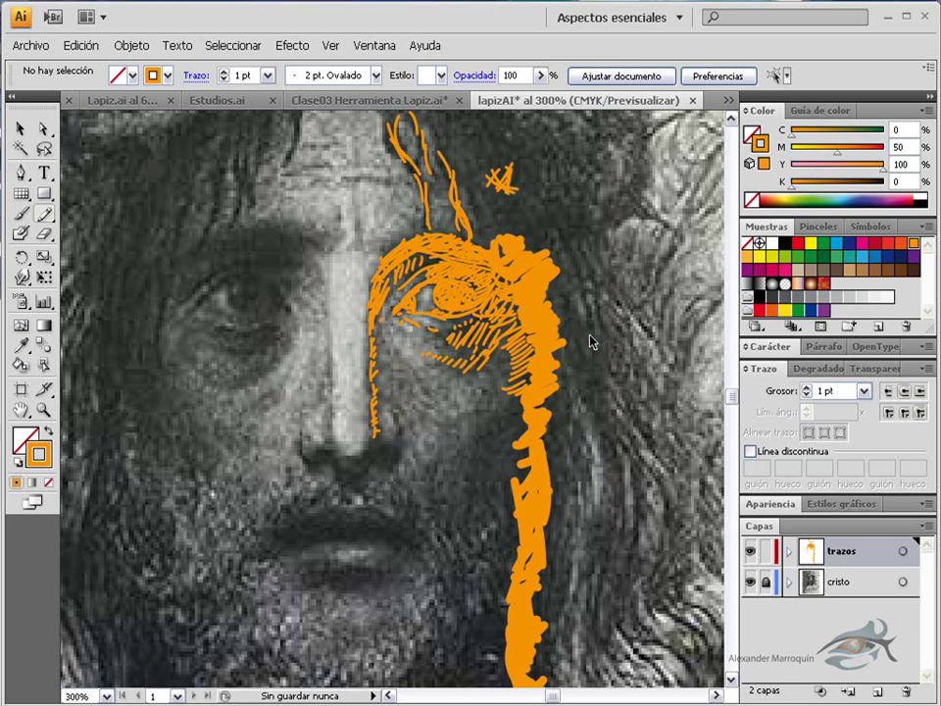
{"action": "left_click", "coordinate": [554, 351]}
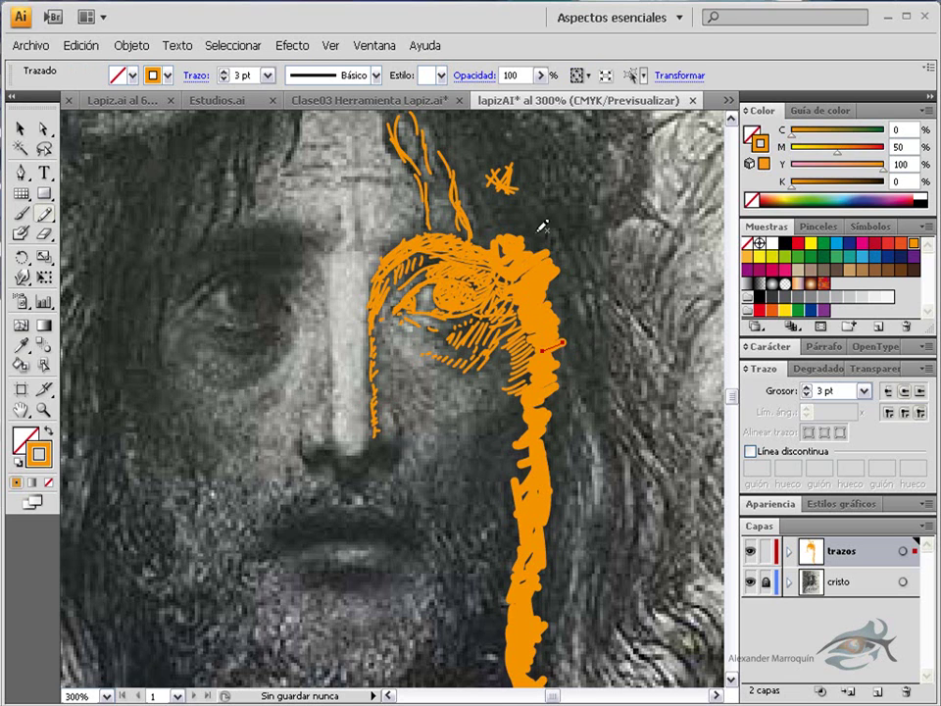
{"action": "key", "text": "ctrl+shift+a"}
{"action": "mouse_move", "coordinate": [530, 228]}
{"action": "left_mouse_down"}
{"action": "mouse_move", "coordinate": [503, 208]}
{"action": "mouse_move", "coordinate": [537, 239]}
{"action": "mouse_move", "coordinate": [542, 226]}
{"action": "left_mouse_up"}
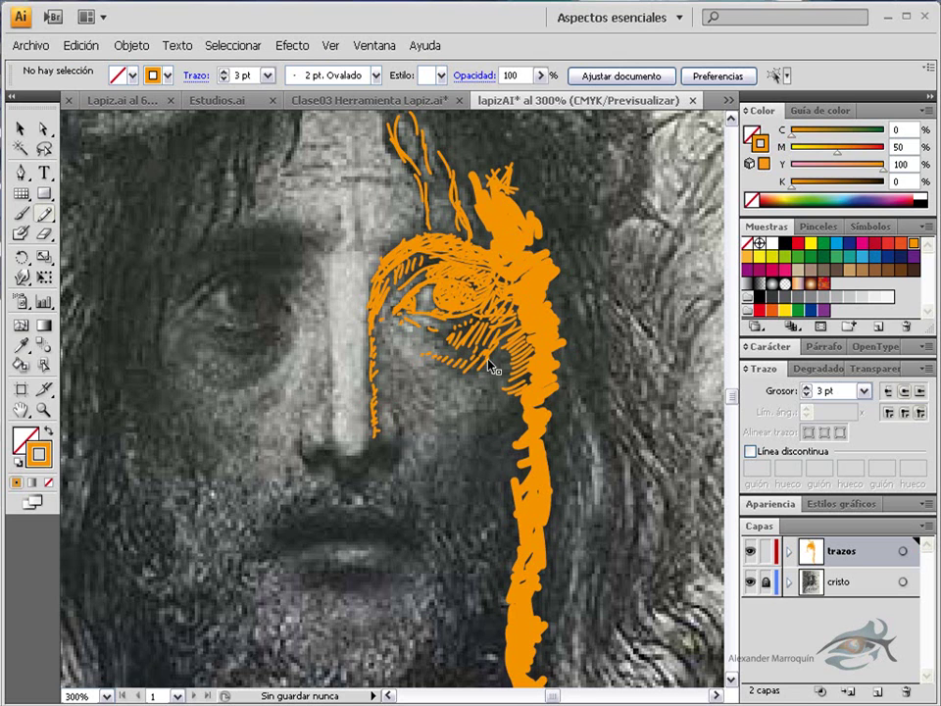
{"action": "left_click_drag", "start_coordinate": [492, 356], "coordinate": [452, 365]}
{"action": "key", "text": "ctrl+shift+a"}
- Hatch along the band's left edge, finish a top strand, and hide the cristo layer
{"action": "mouse_move", "coordinate": [504, 410]}
{"action": "left_mouse_down"}
{"action": "mouse_move", "coordinate": [529, 421]}
{"action": "mouse_move", "coordinate": [512, 449]}
{"action": "mouse_move", "coordinate": [535, 466]}
{"action": "left_mouse_up"}
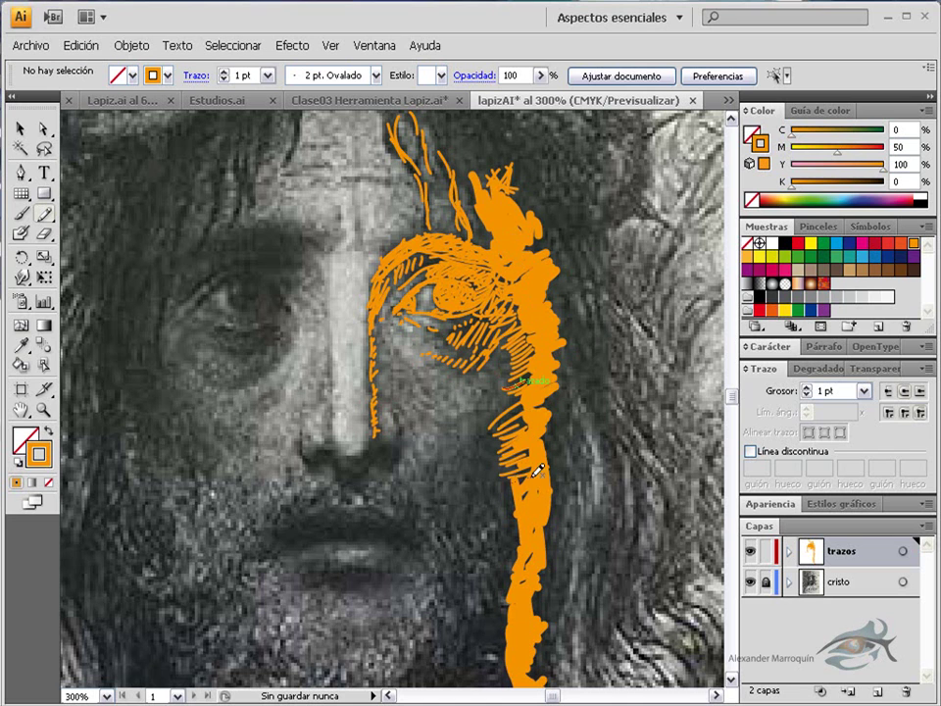
{"action": "mouse_move", "coordinate": [504, 431]}
{"action": "left_mouse_down"}
{"action": "mouse_move", "coordinate": [499, 467]}
{"action": "mouse_move", "coordinate": [517, 408]}
{"action": "mouse_move", "coordinate": [468, 471]}
{"action": "mouse_move", "coordinate": [463, 459]}
{"action": "left_mouse_up"}
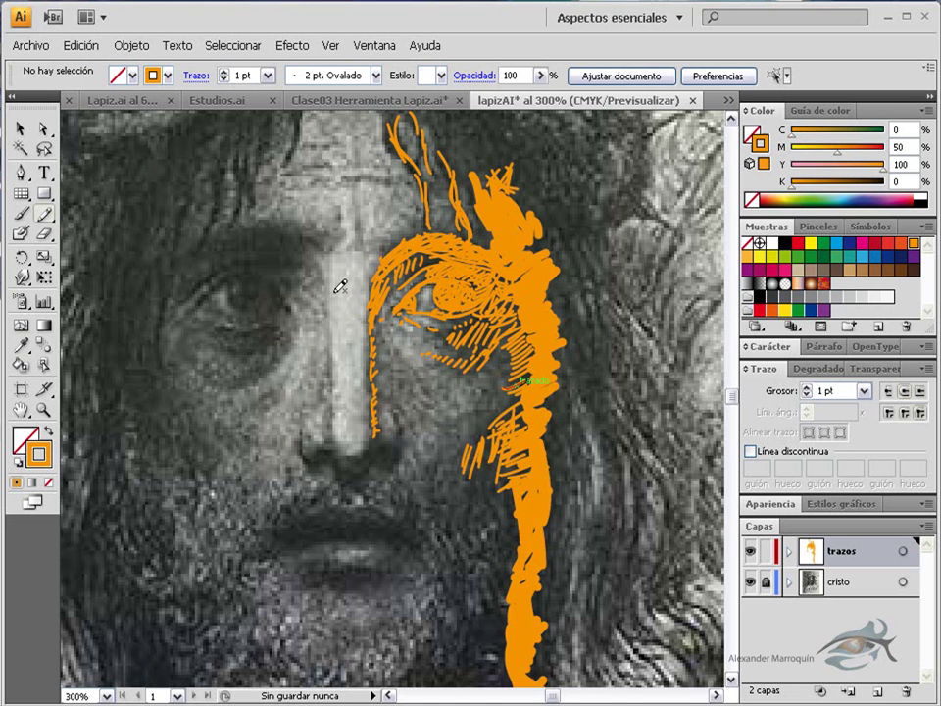
{"action": "left_click_drag", "start_coordinate": [511, 467], "coordinate": [502, 477]}
{"action": "left_click_drag", "start_coordinate": [468, 439], "coordinate": [495, 424]}
{"action": "left_click_drag", "start_coordinate": [411, 155], "coordinate": [410, 159]}
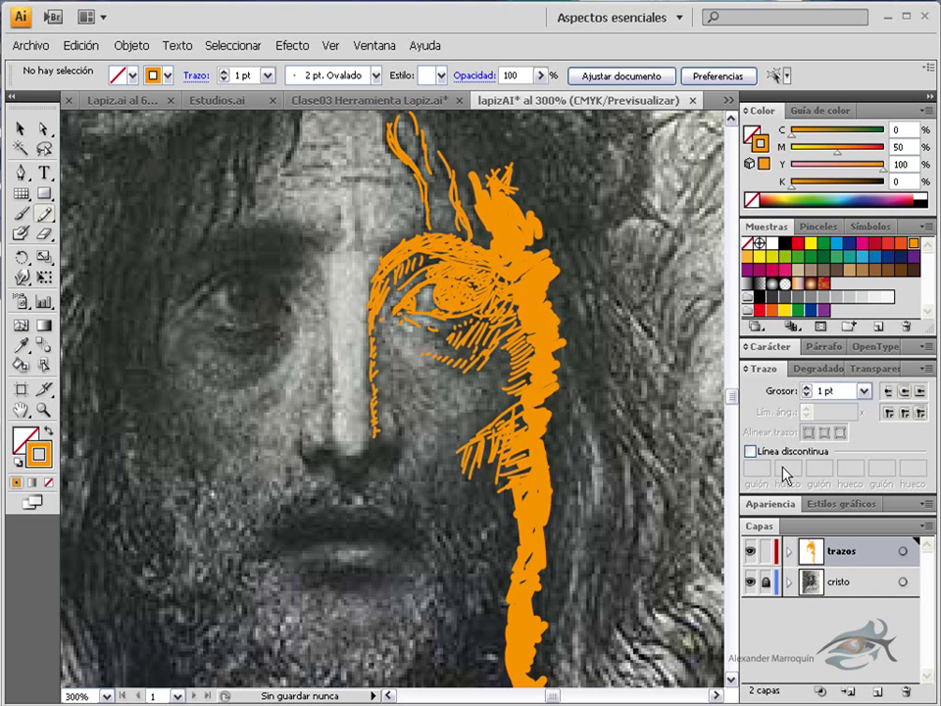
{"action": "left_click", "coordinate": [752, 583]}
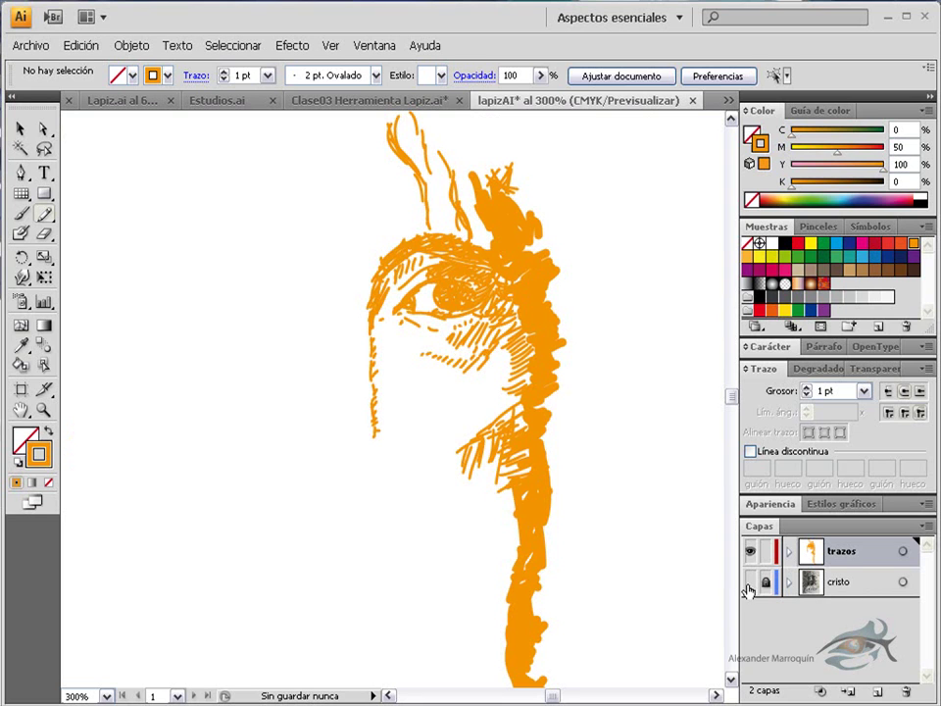
- Zoom out to the whole sketch and try selecting all its strokes
{"action": "left_click", "coordinate": [529, 496], "text": "ctrl+alt"}
{"action": "left_click_drag", "start_coordinate": [537, 149], "coordinate": [232, 586]}
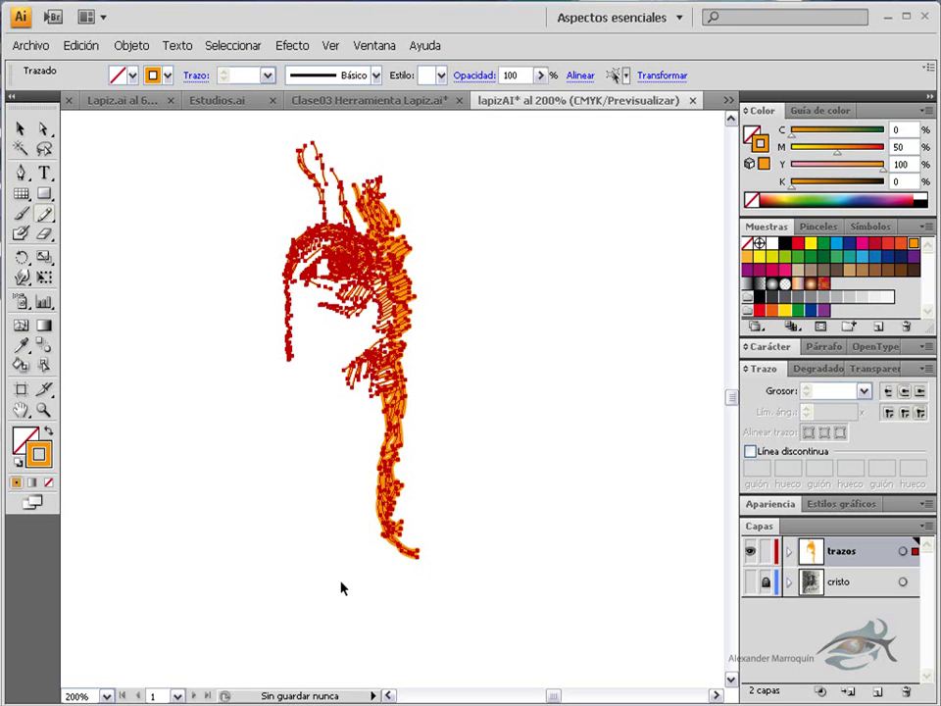
{"action": "left_click", "coordinate": [552, 389], "text": "ctrl"}
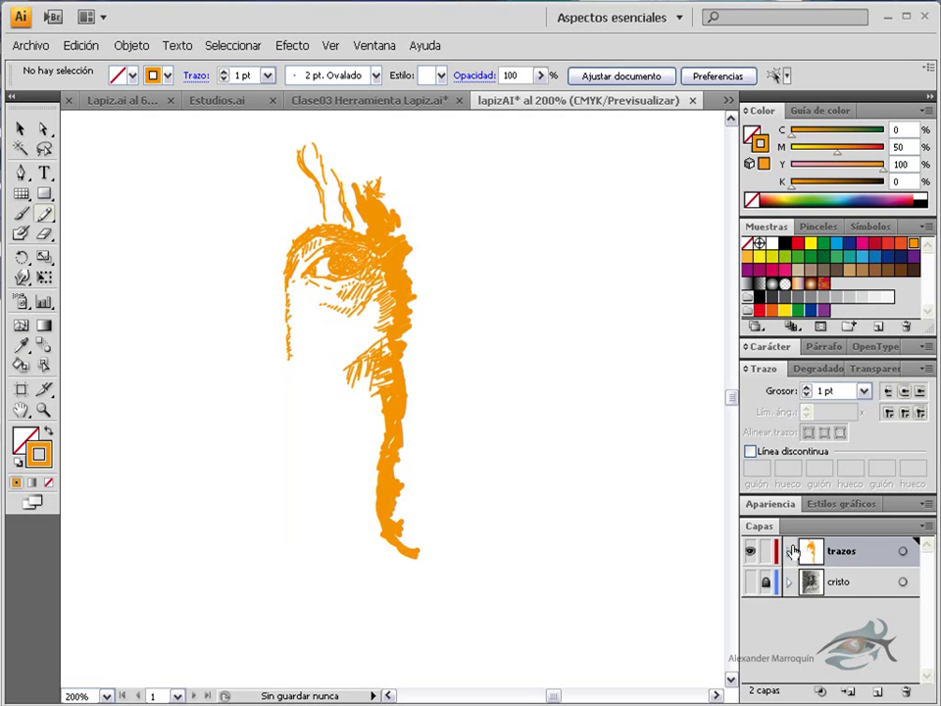
{"action": "key", "text": "ctrl+a"}
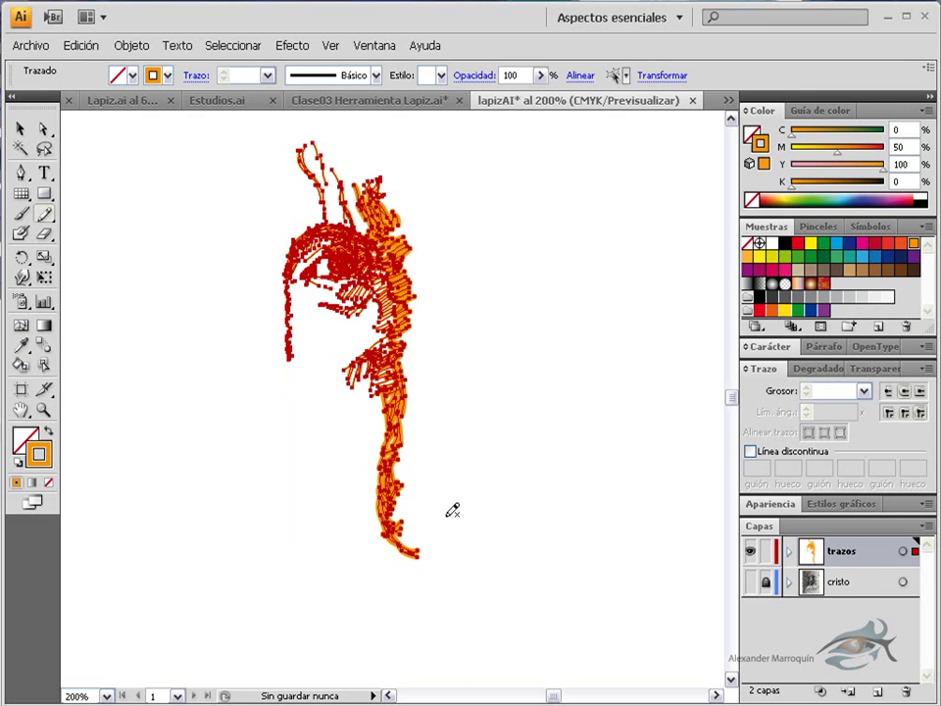
{"action": "left_click", "coordinate": [499, 511], "text": "ctrl"}
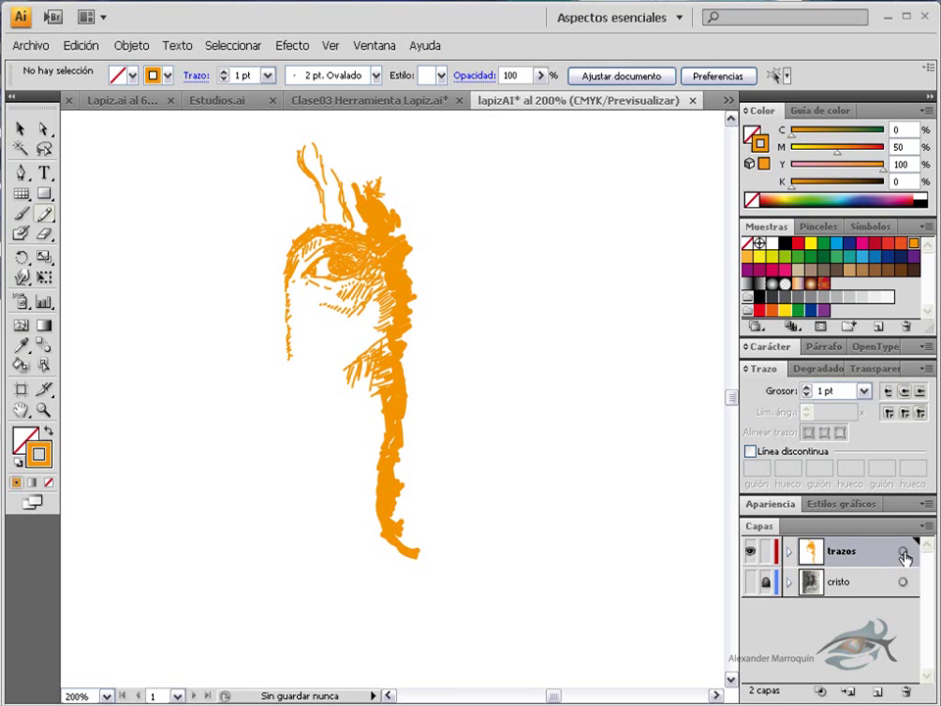
- Colour all trazos-layer strokes black and show the cristo photo again
{"action": "left_click", "coordinate": [902, 554]}
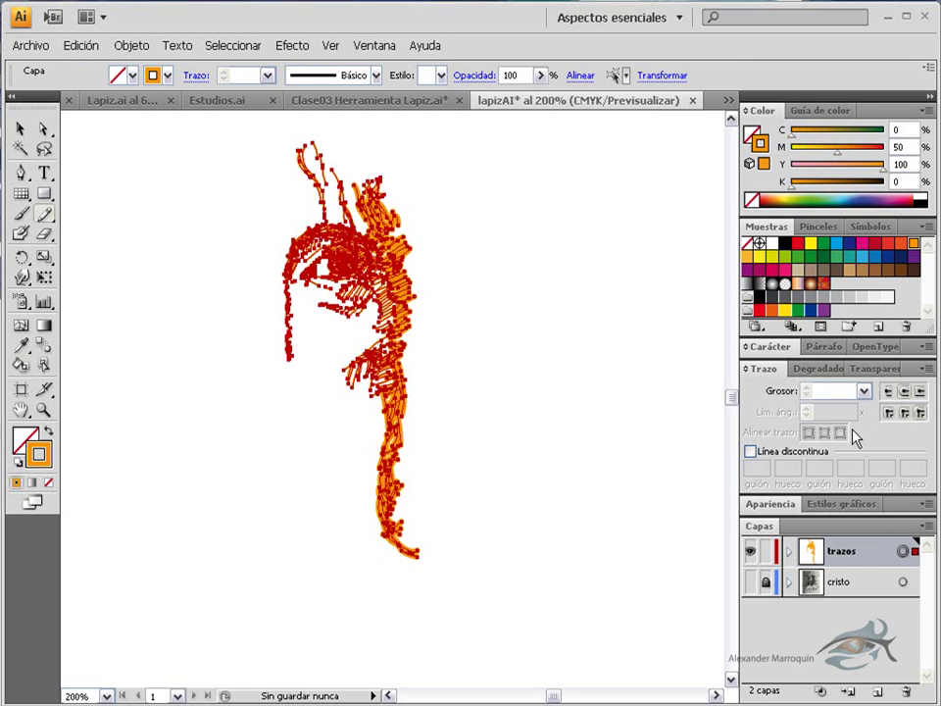
{"action": "left_click", "coordinate": [930, 193]}
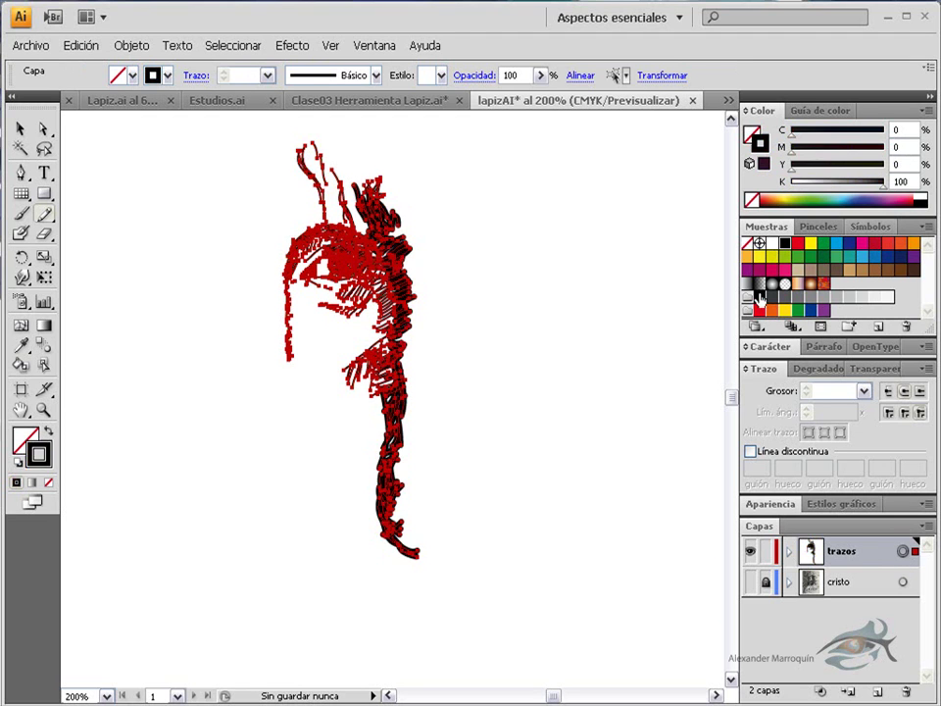
{"action": "left_click", "coordinate": [561, 390], "text": "ctrl"}
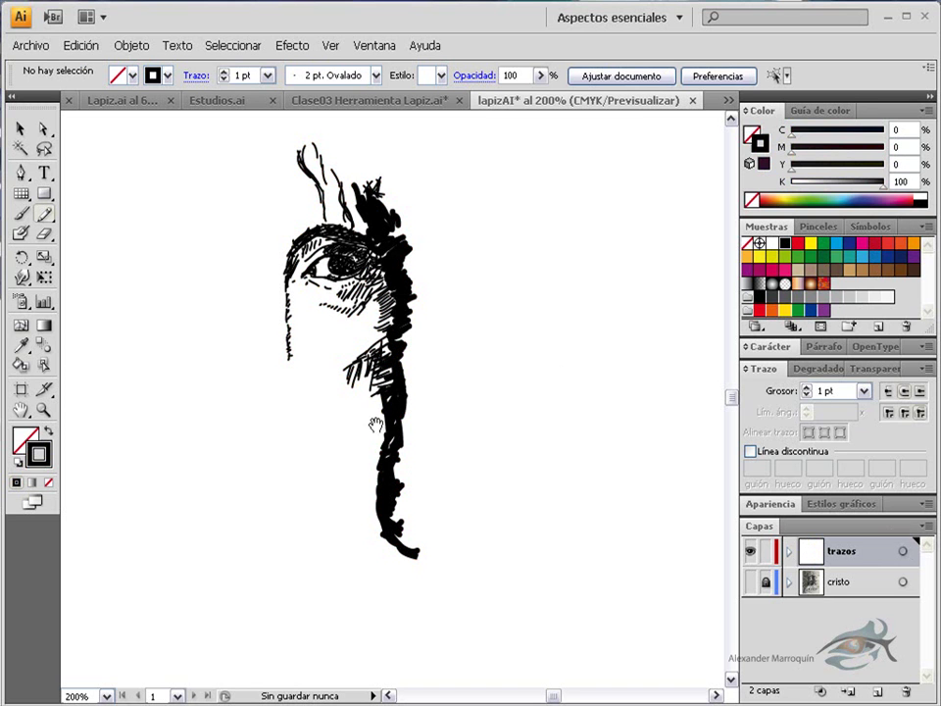
{"action": "left_click_drag", "start_coordinate": [378, 427], "coordinate": [453, 449]}
{"action": "left_click", "coordinate": [750, 583]}
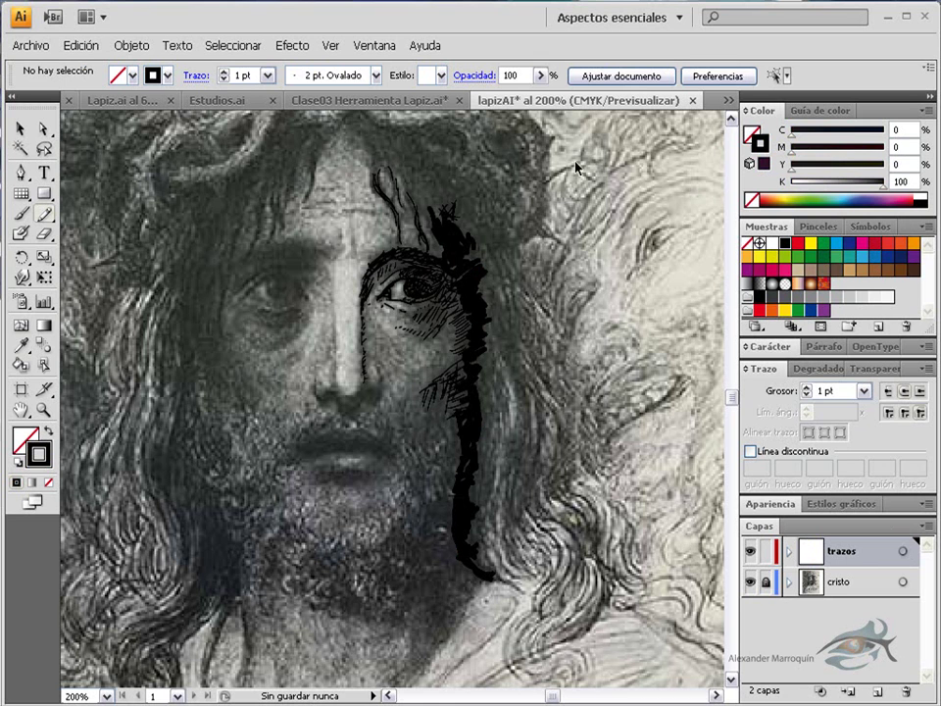
- Recolour all strokes orange, then add pencil hatching along and below the cheek
{"action": "key", "text": "ctrl+a"}
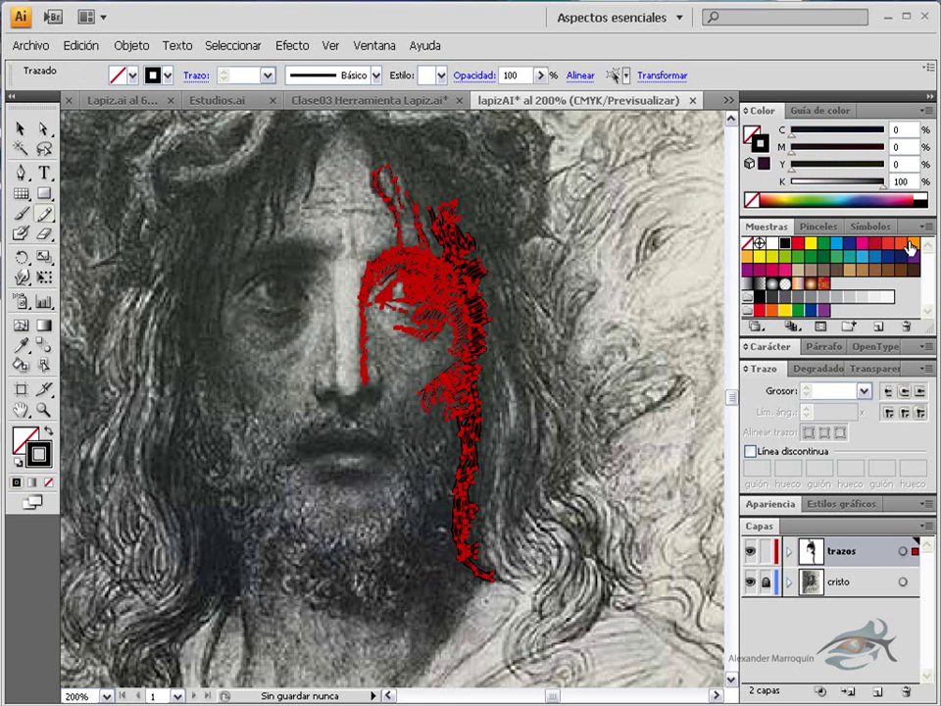
{"action": "left_click", "coordinate": [910, 244]}
{"action": "key", "text": "ctrl+shift+a"}
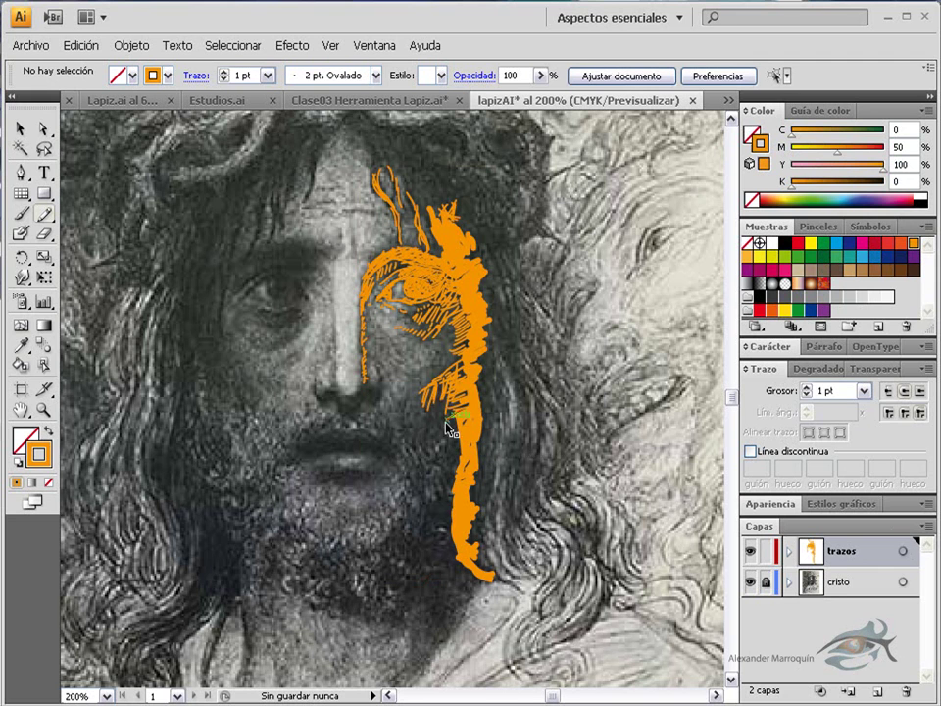
{"action": "left_click_drag", "start_coordinate": [433, 394], "coordinate": [461, 413]}
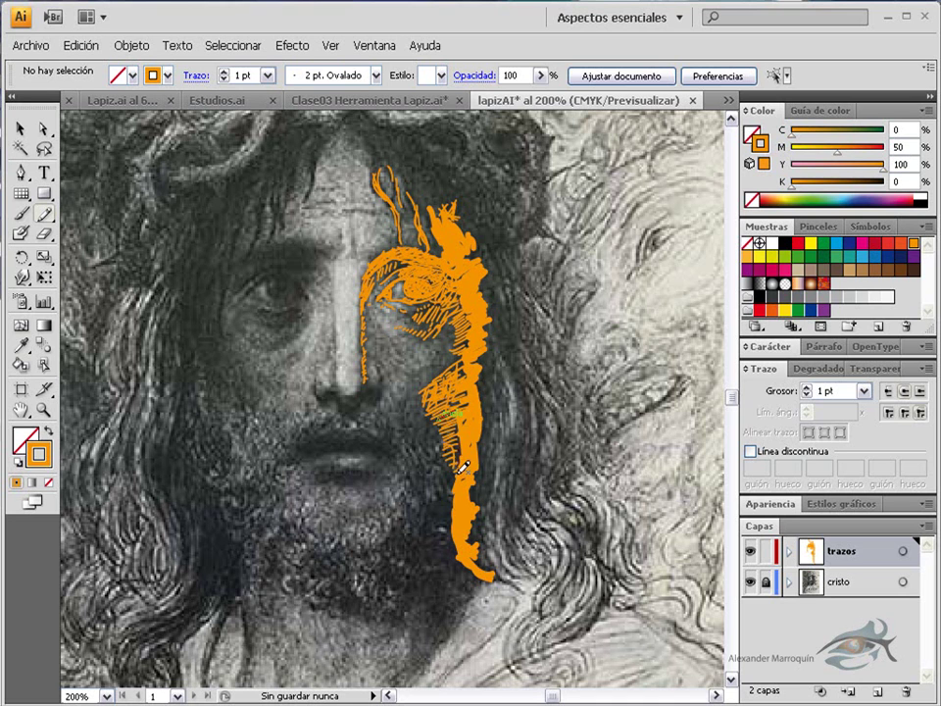
{"action": "mouse_move", "coordinate": [452, 474]}
{"action": "left_mouse_down"}
{"action": "mouse_move", "coordinate": [454, 513]}
{"action": "mouse_move", "coordinate": [427, 529]}
{"action": "mouse_move", "coordinate": [451, 530]}
{"action": "left_mouse_up"}
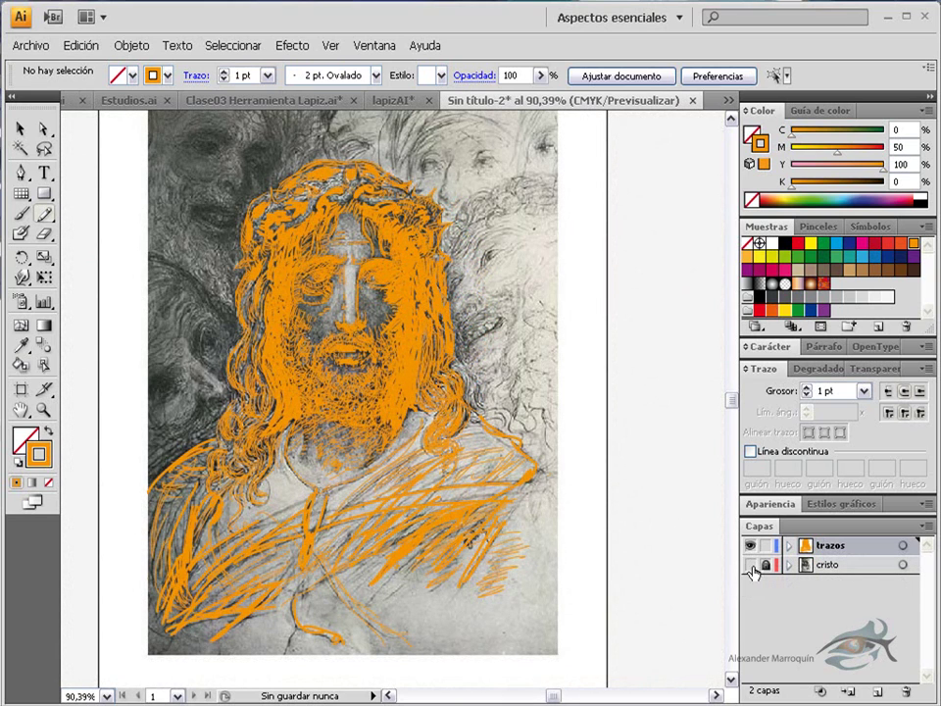
- Hide the cristo painting and colour all strokes on the trazos layer black
{"action": "left_click", "coordinate": [751, 566]}
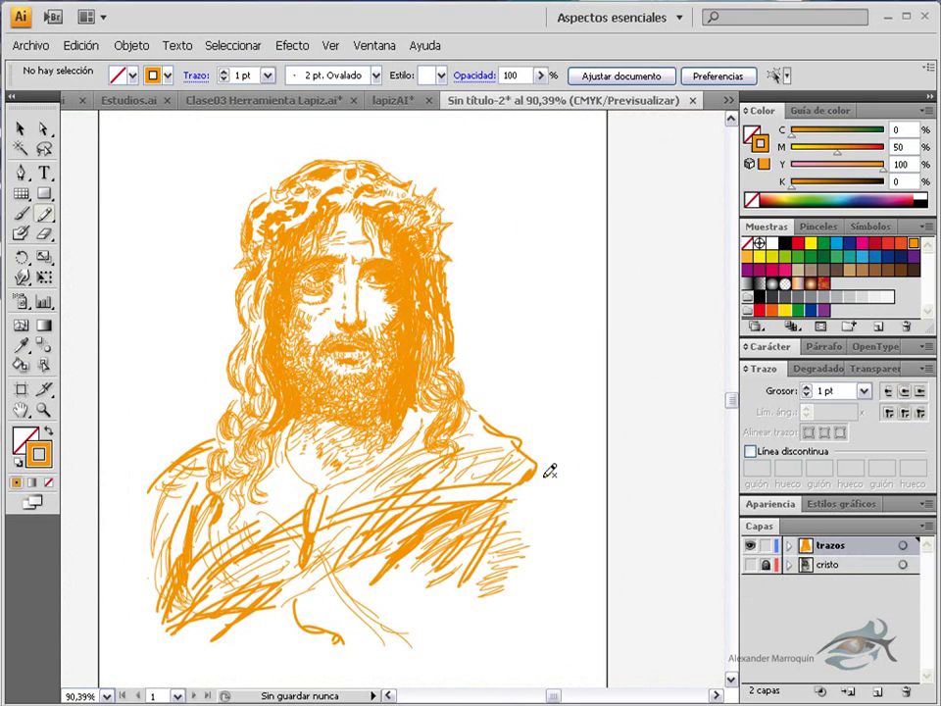
{"action": "left_click", "coordinate": [905, 547]}
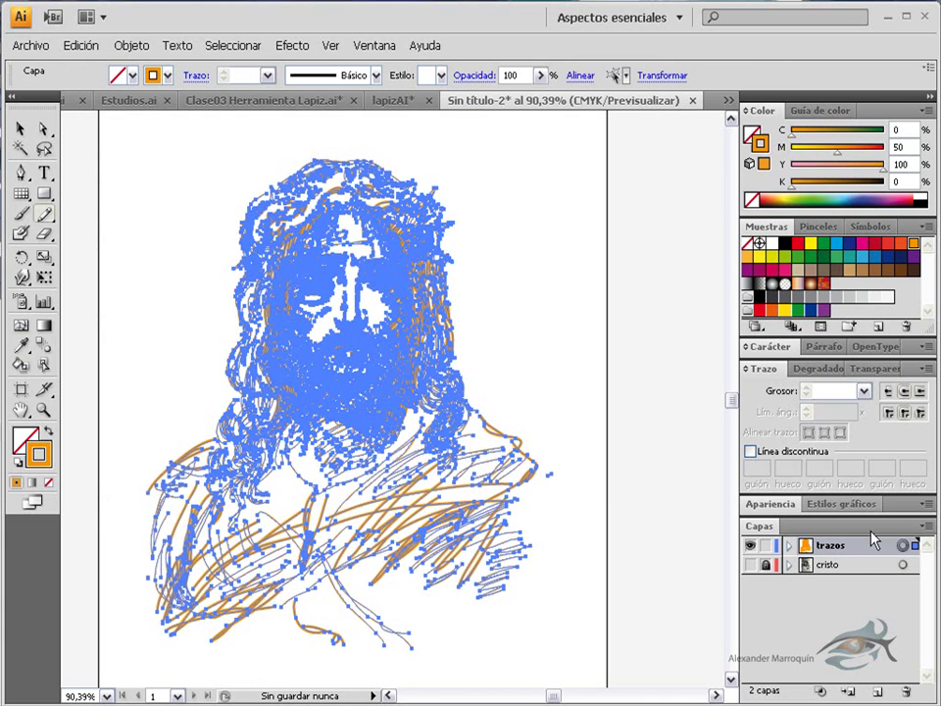
{"action": "left_click", "coordinate": [786, 243]}
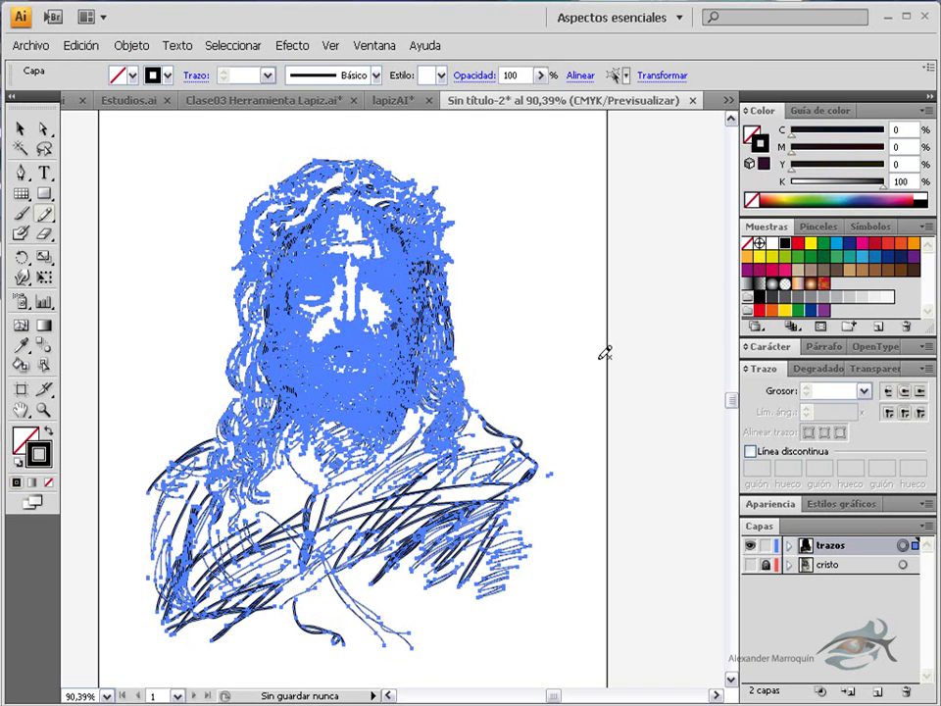
{"action": "left_click", "coordinate": [652, 363], "text": "ctrl"}
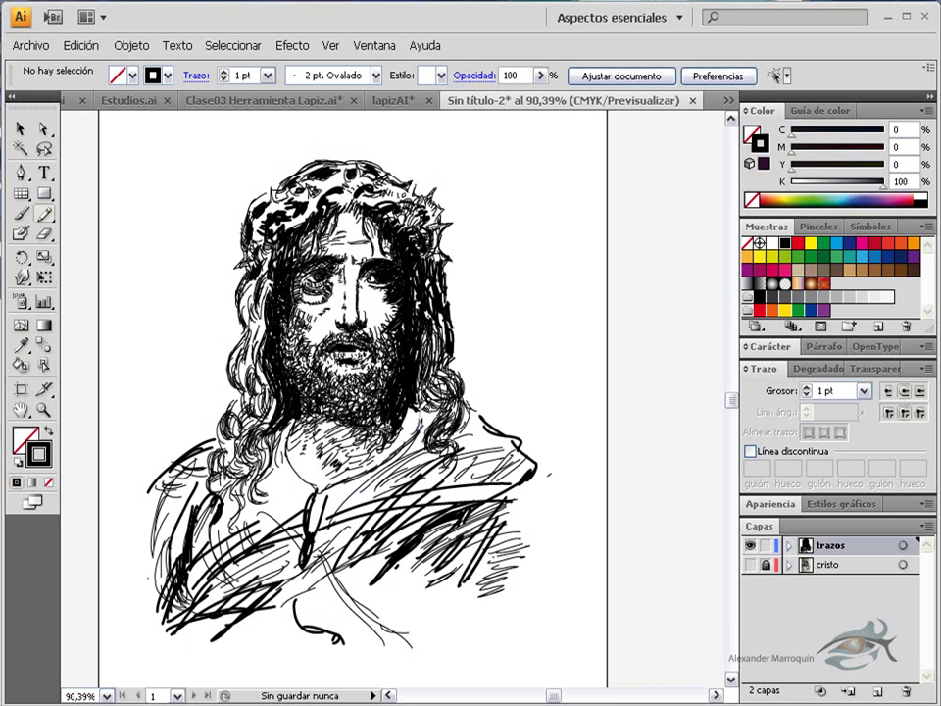
- Compare with the painting, re-hide it, fit the artboard in view, and undo an added layer
{"action": "left_click", "coordinate": [751, 565]}
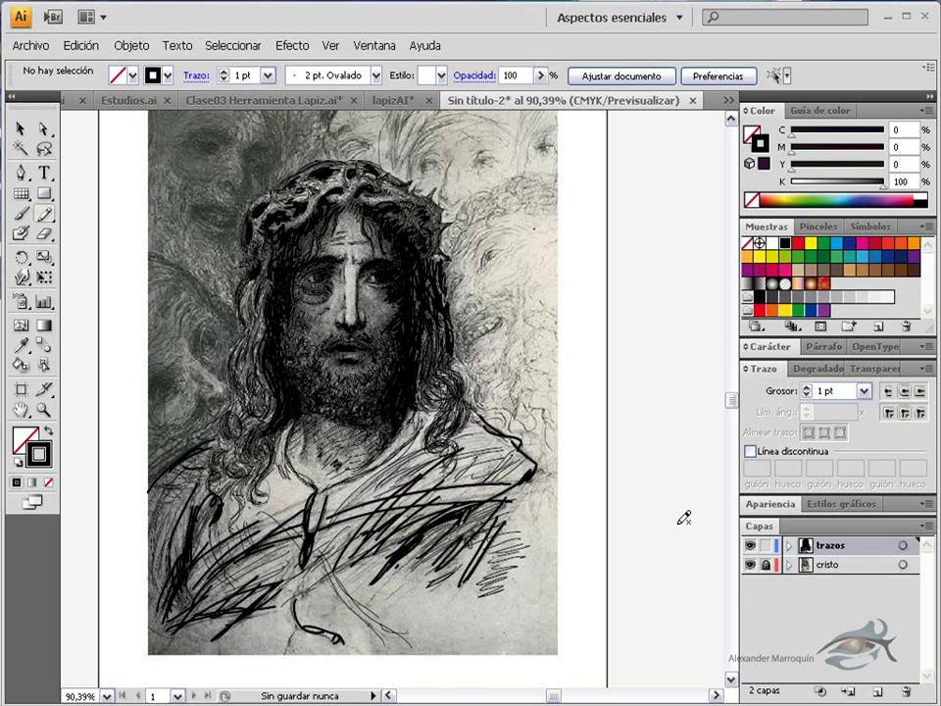
{"action": "left_click", "coordinate": [750, 564]}
{"action": "left_click", "coordinate": [520, 473], "text": "ctrl+alt"}
{"action": "left_click_drag", "start_coordinate": [511, 473], "coordinate": [664, 589]}
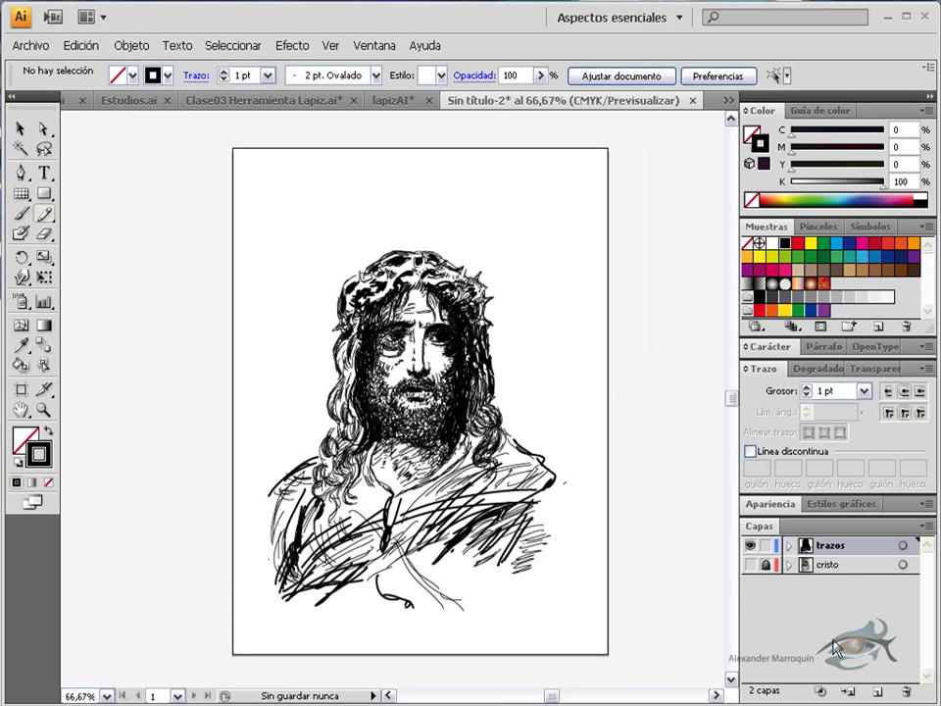
{"action": "left_click", "coordinate": [850, 564]}
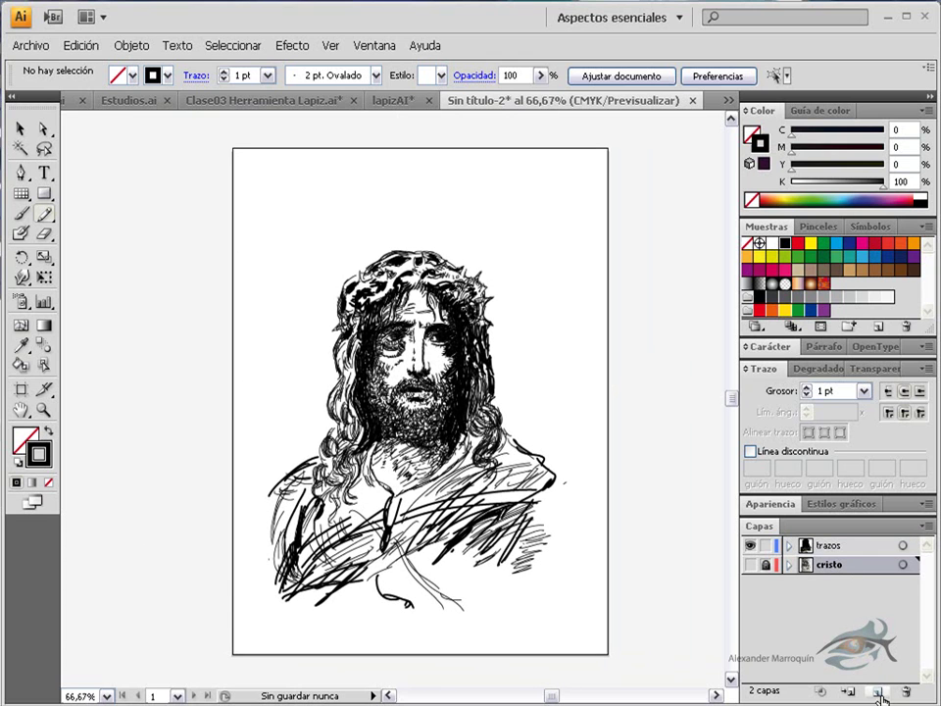
{"action": "left_click", "coordinate": [878, 690]}
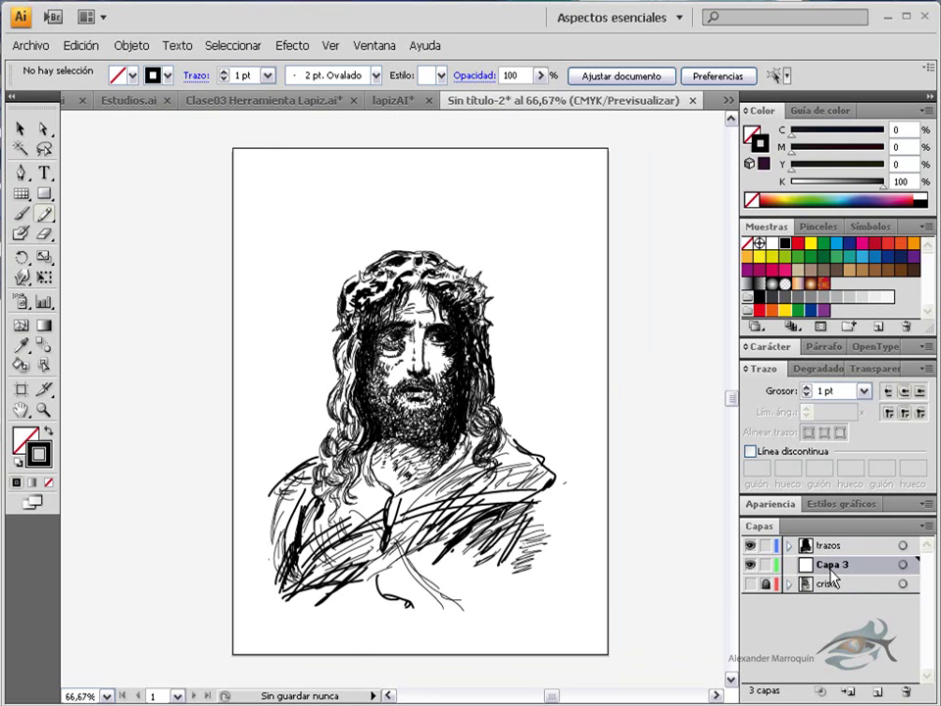
{"action": "key", "text": "ctrl+z"}
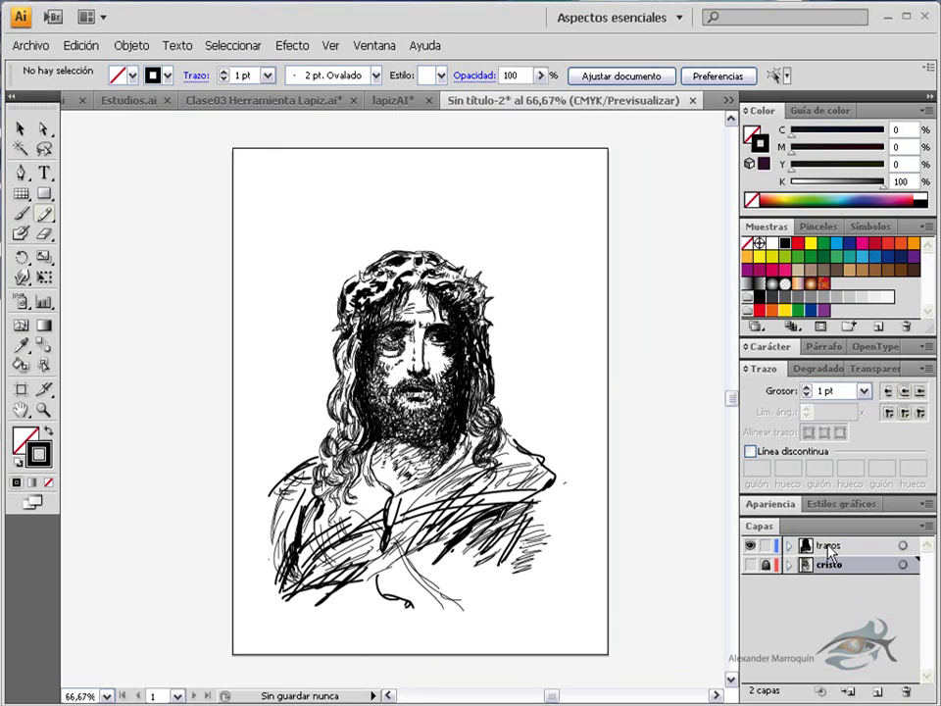
- Create a new layer, move it just below trazos, and name it 'fondo'
{"action": "left_click", "coordinate": [828, 549]}
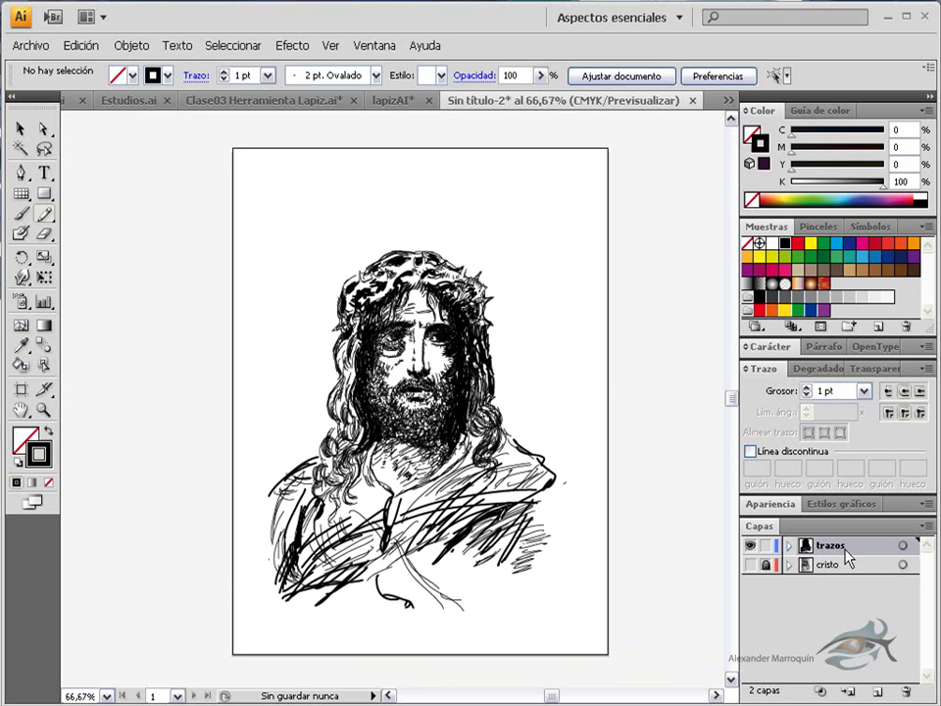
{"action": "left_click", "coordinate": [879, 692]}
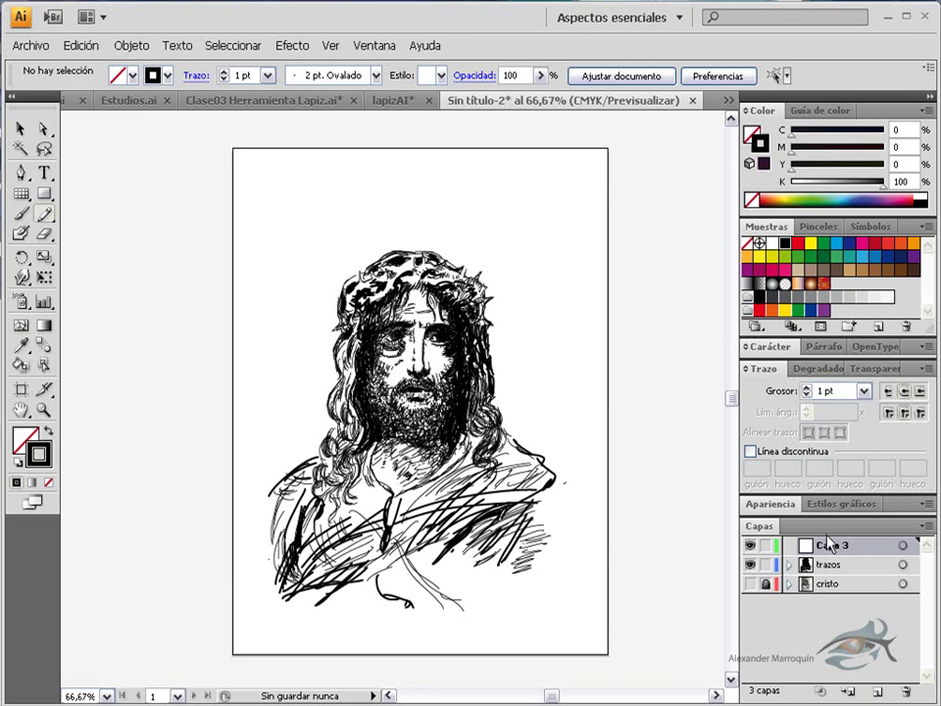
{"action": "left_click_drag", "start_coordinate": [832, 549], "coordinate": [841, 574]}
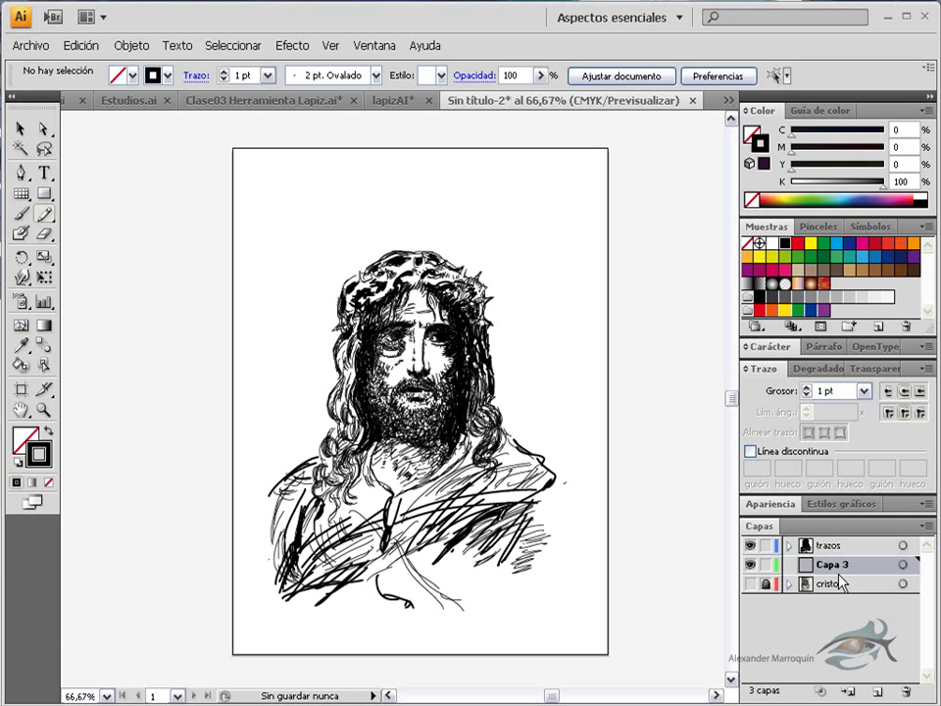
{"action": "double_click", "coordinate": [839, 573]}
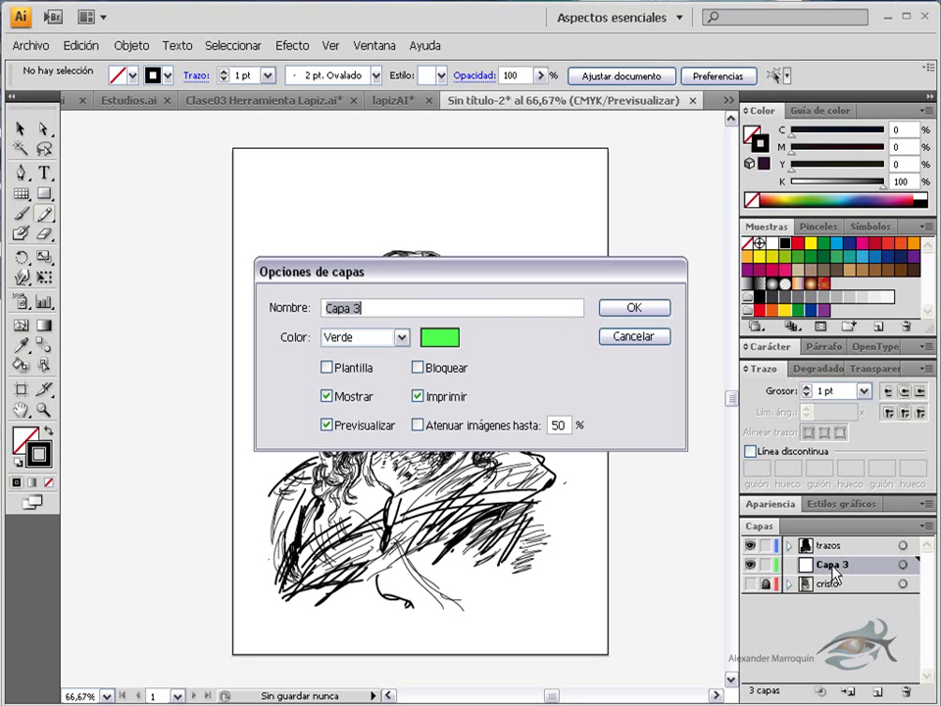
{"action": "type", "text": "fond"}
{"action": "type", "text": "o"}
{"action": "key", "text": "Return"}
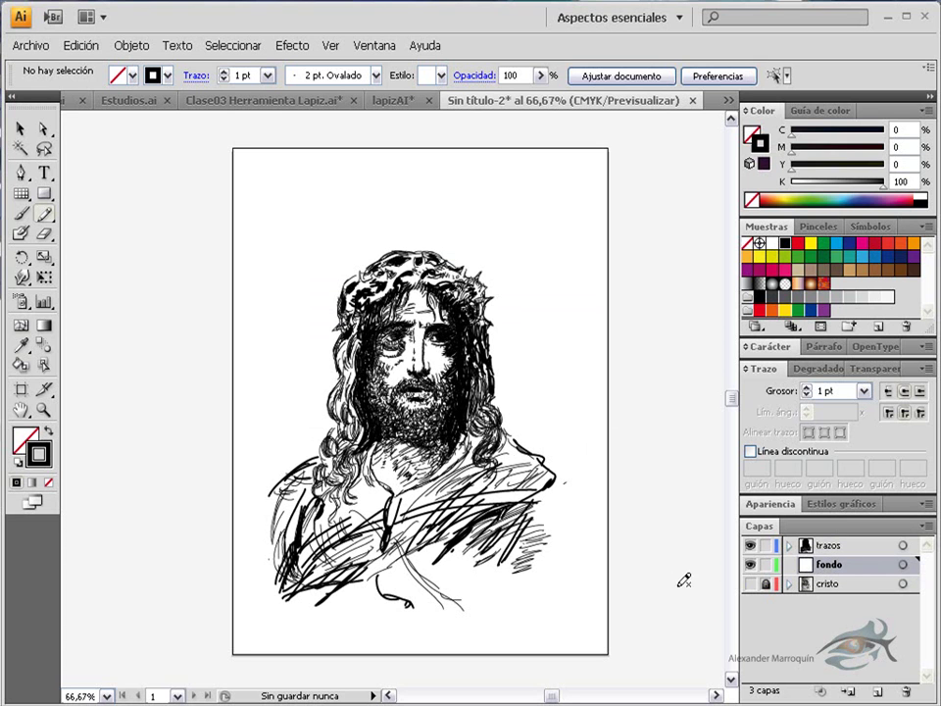
- Draw a rectangle covering the artboard and fill it brown (C40 M45 Y50 K5)
{"action": "key", "text": "m"}
{"action": "left_click_drag", "start_coordinate": [232, 150], "coordinate": [609, 666]}
{"action": "key", "text": "shift+x"}
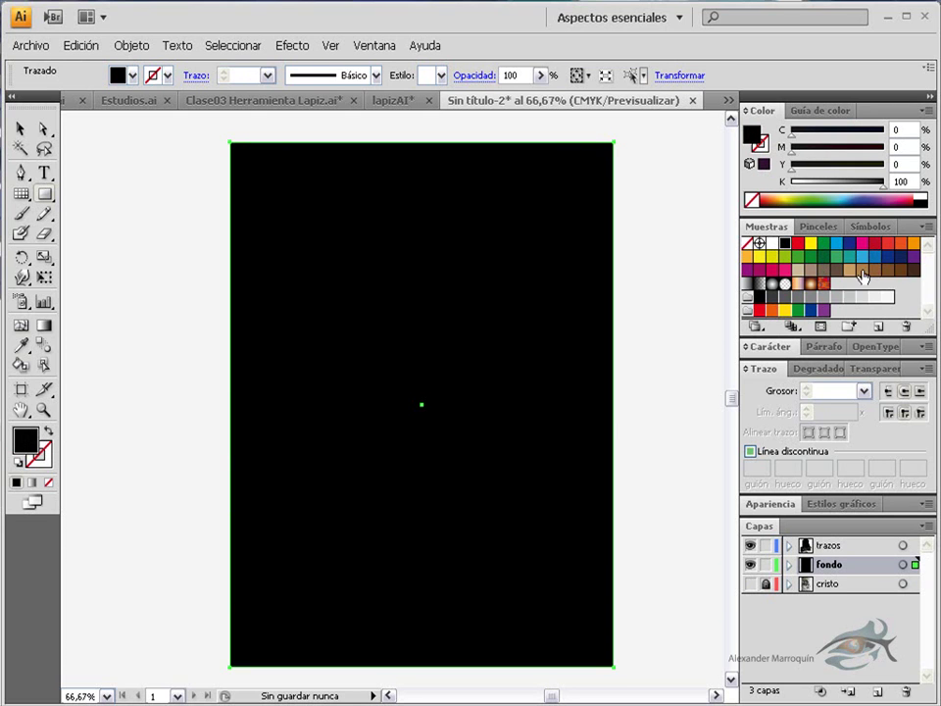
{"action": "left_click", "coordinate": [849, 272]}
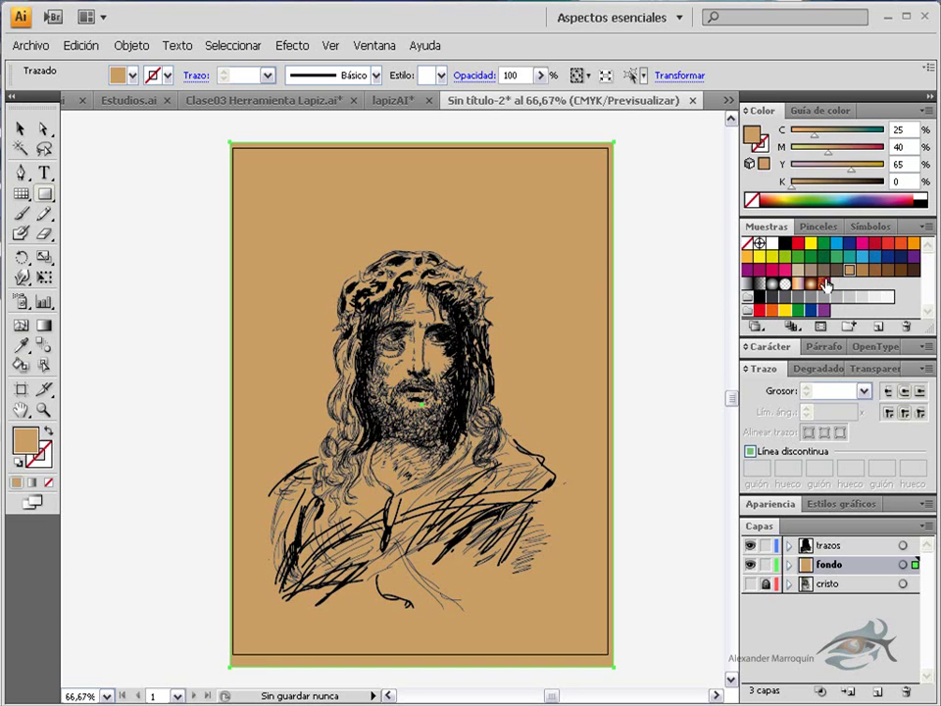
{"action": "left_click", "coordinate": [836, 284]}
{"action": "left_click", "coordinate": [830, 297]}
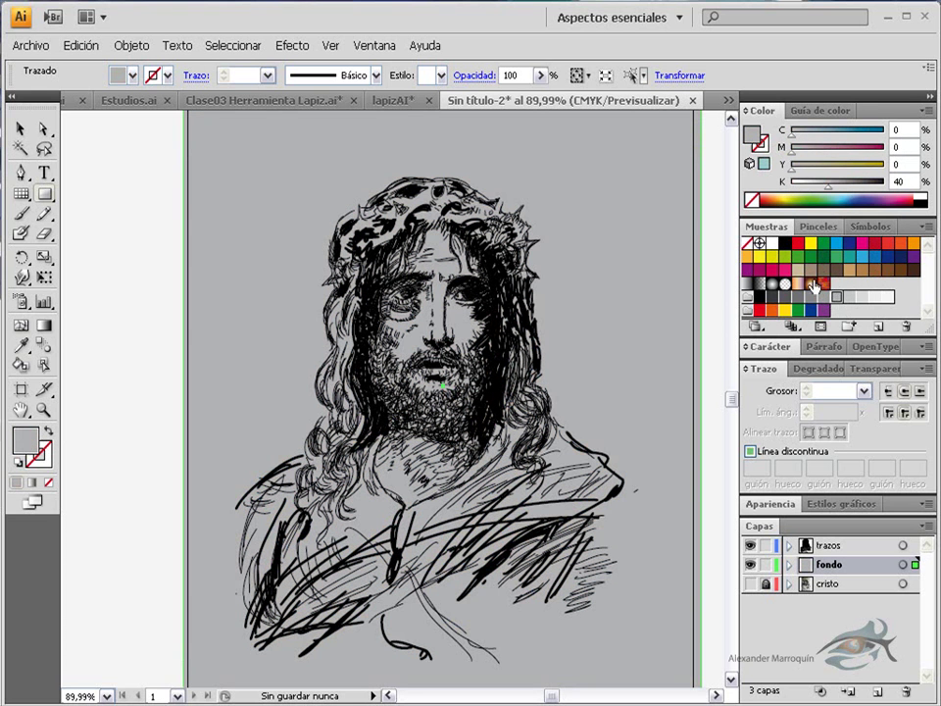
{"action": "left_click", "coordinate": [809, 272]}
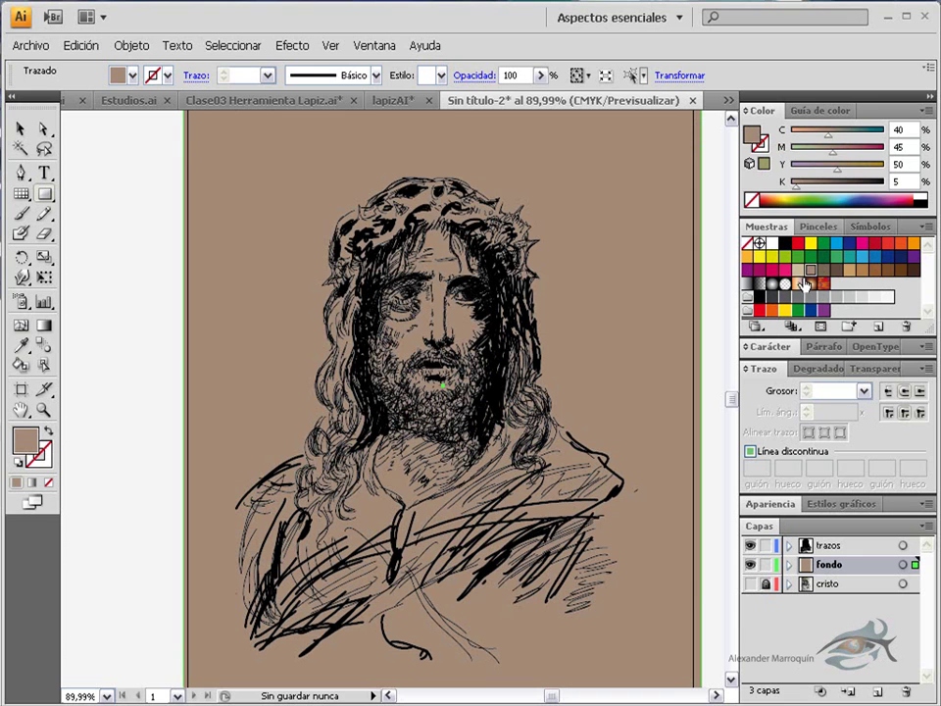
{"action": "left_click", "coordinate": [821, 375]}
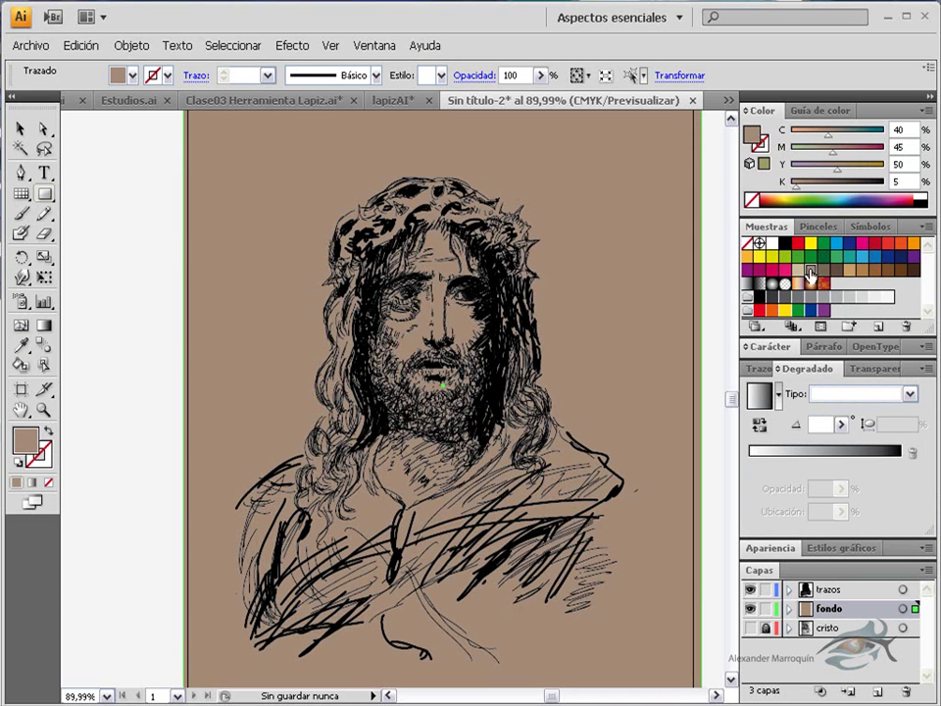
- Apply a linear gradient with brown swatches: greyish brown left stop, light tan (C25 M25 Y40 K0) right
{"action": "left_click", "coordinate": [753, 454]}
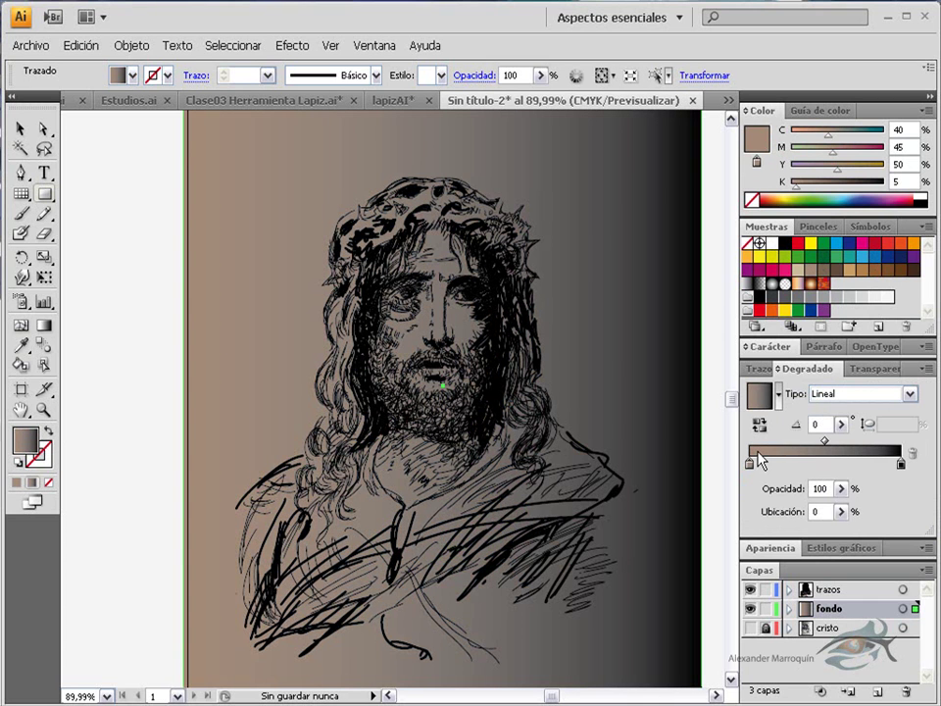
{"action": "mouse_move", "coordinate": [862, 269]}
{"action": "left_mouse_down"}
{"action": "mouse_move", "coordinate": [879, 393]}
{"action": "mouse_move", "coordinate": [901, 465]}
{"action": "left_mouse_up"}
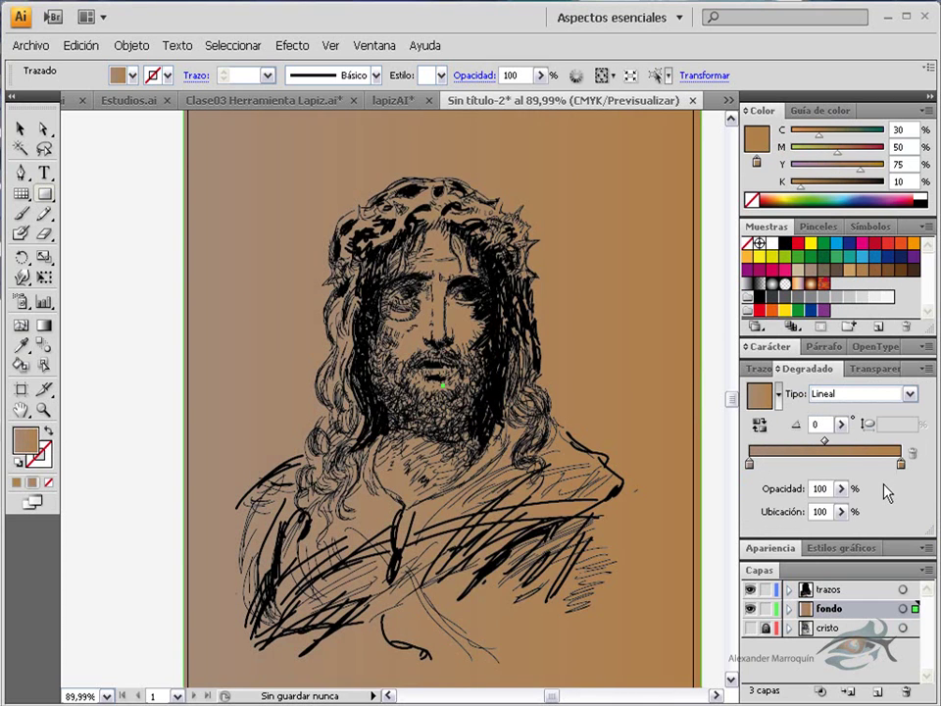
{"action": "left_click_drag", "start_coordinate": [913, 270], "coordinate": [903, 475]}
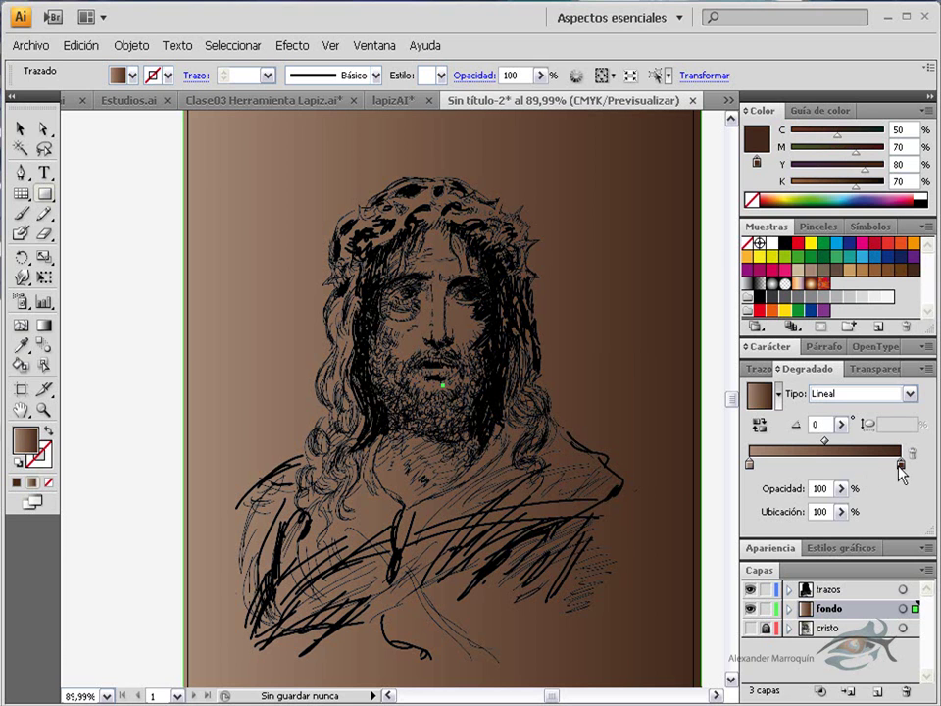
{"action": "mouse_move", "coordinate": [798, 270]}
{"action": "left_mouse_down"}
{"action": "mouse_move", "coordinate": [909, 485]}
{"action": "mouse_move", "coordinate": [896, 476]}
{"action": "left_mouse_up"}
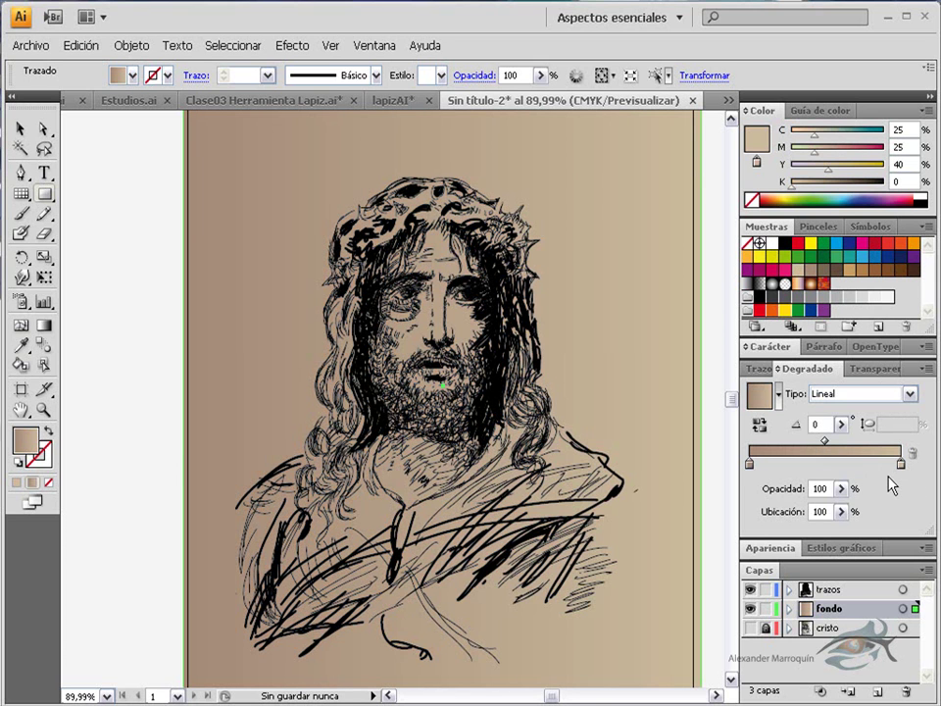
{"action": "left_click", "coordinate": [521, 395]}
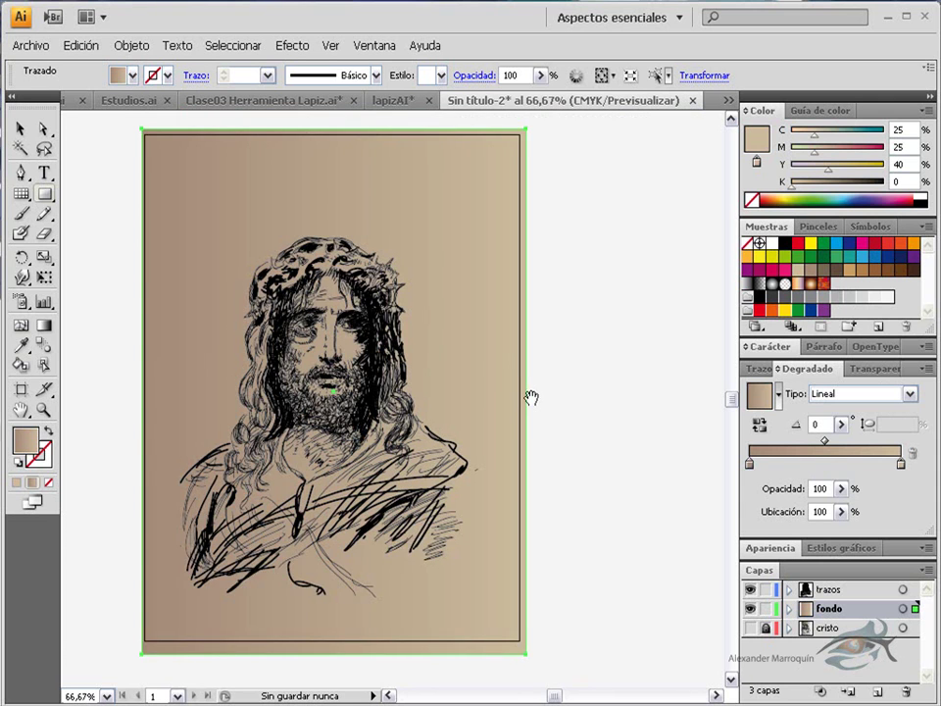
{"action": "left_click", "coordinate": [44, 326]}
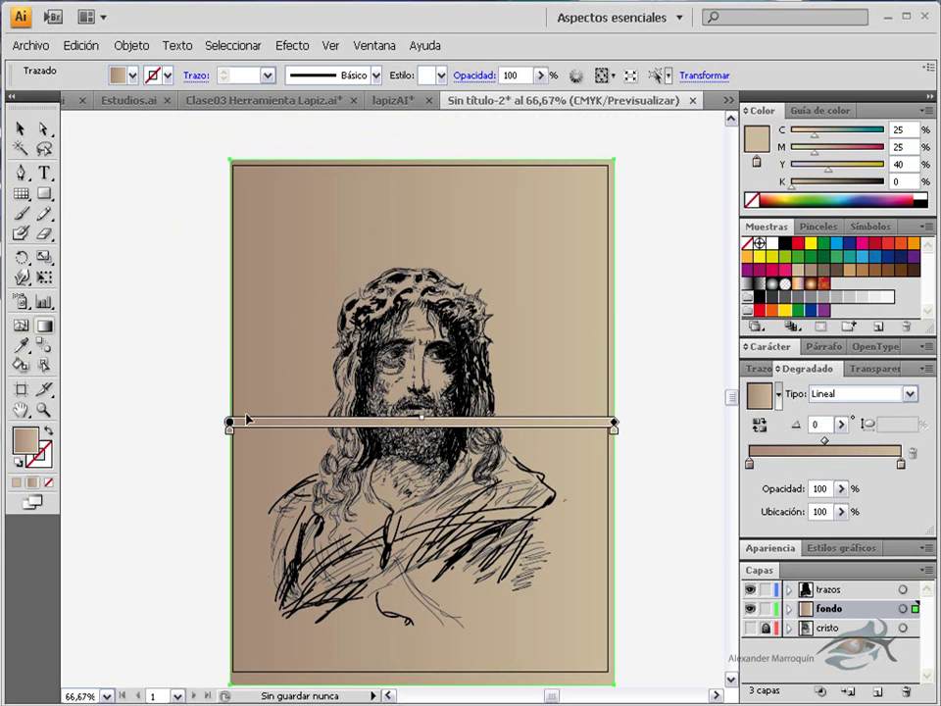
- Make the background gradient radial, a light glow drawn from the eyes toward the shoulder
{"action": "mouse_move", "coordinate": [230, 421]}
{"action": "left_mouse_down"}
{"action": "mouse_move", "coordinate": [421, 367]}
{"action": "mouse_move", "coordinate": [422, 422]}
{"action": "left_mouse_up"}
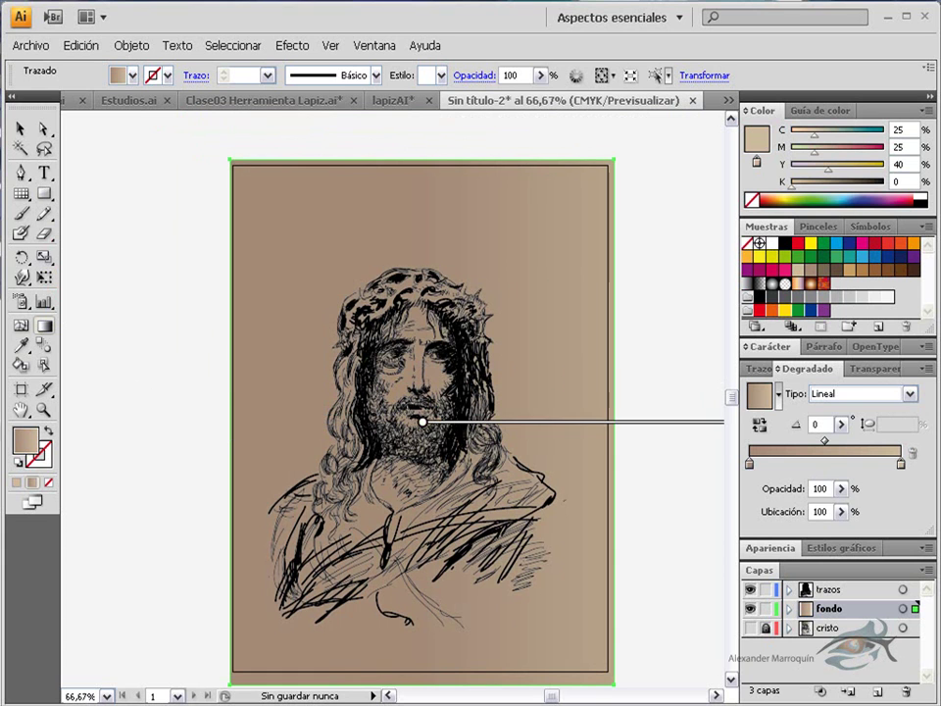
{"action": "left_click", "coordinate": [910, 395]}
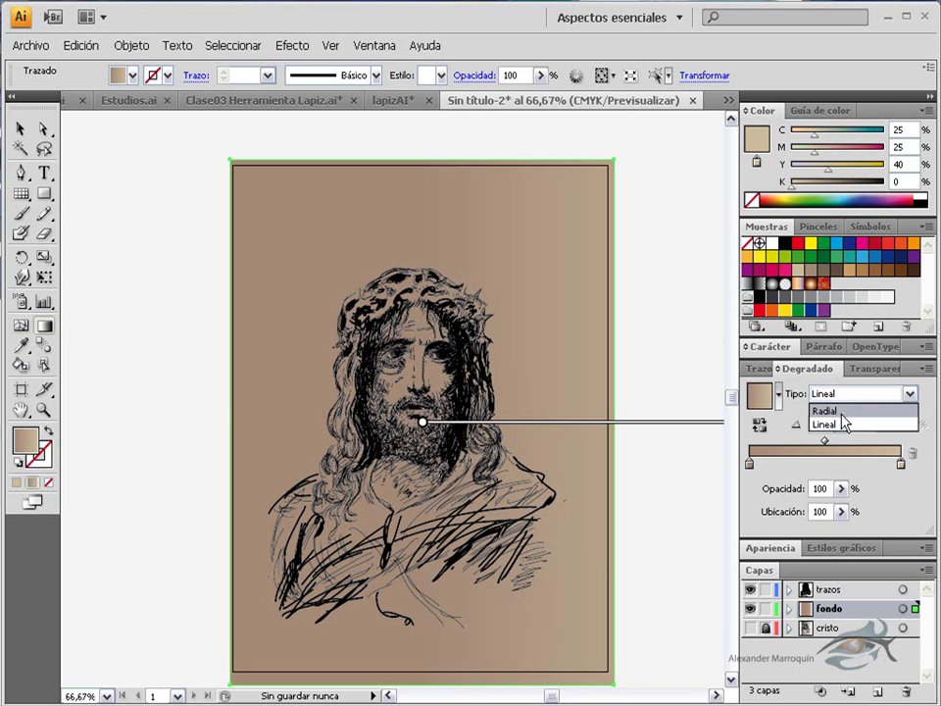
{"action": "left_click", "coordinate": [793, 410]}
{"action": "left_click_drag", "start_coordinate": [405, 321], "coordinate": [475, 449]}
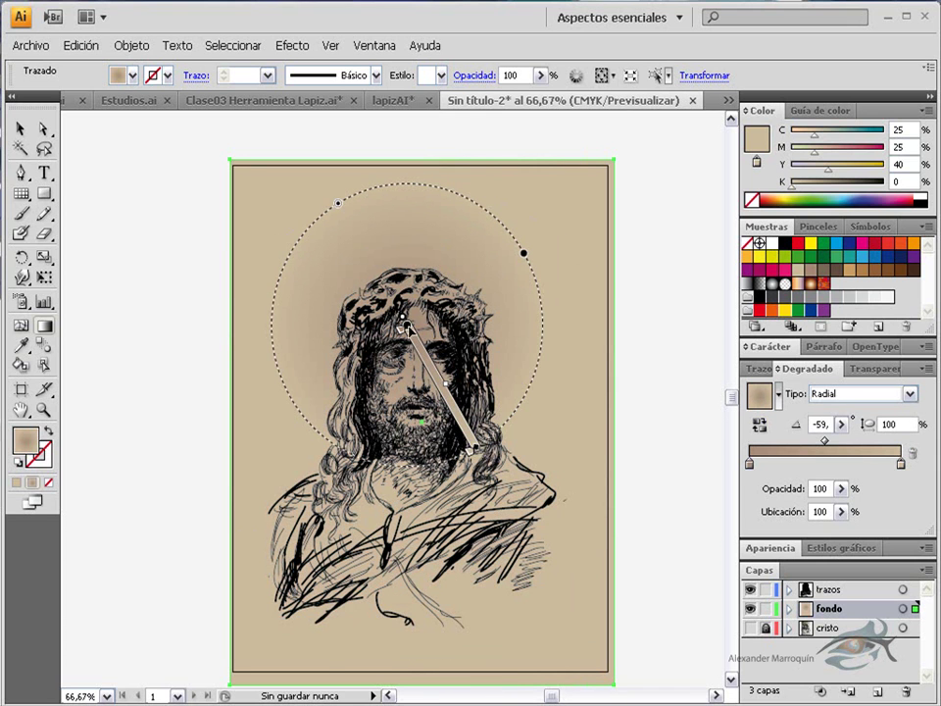
{"action": "left_click", "coordinate": [449, 424]}
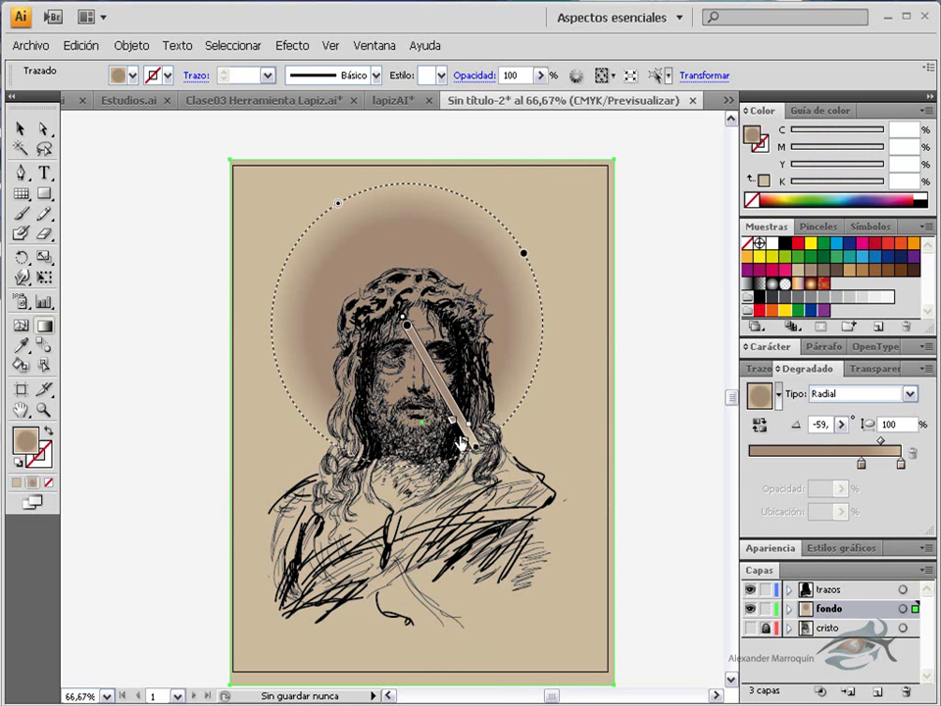
{"action": "left_click_drag", "start_coordinate": [469, 453], "coordinate": [402, 325]}
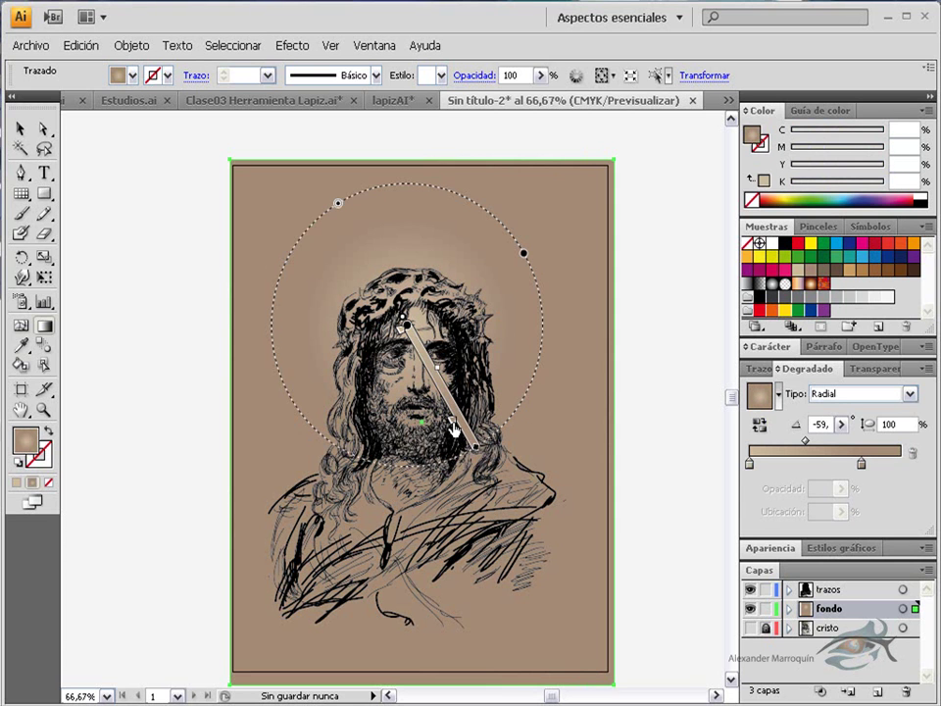
{"action": "left_click_drag", "start_coordinate": [452, 422], "coordinate": [476, 447]}
{"action": "left_click", "coordinate": [423, 320]}
{"action": "mouse_move", "coordinate": [420, 346]}
{"action": "left_mouse_down"}
{"action": "mouse_move", "coordinate": [514, 491]}
{"action": "mouse_move", "coordinate": [546, 515]}
{"action": "mouse_move", "coordinate": [530, 510]}
{"action": "left_mouse_up"}
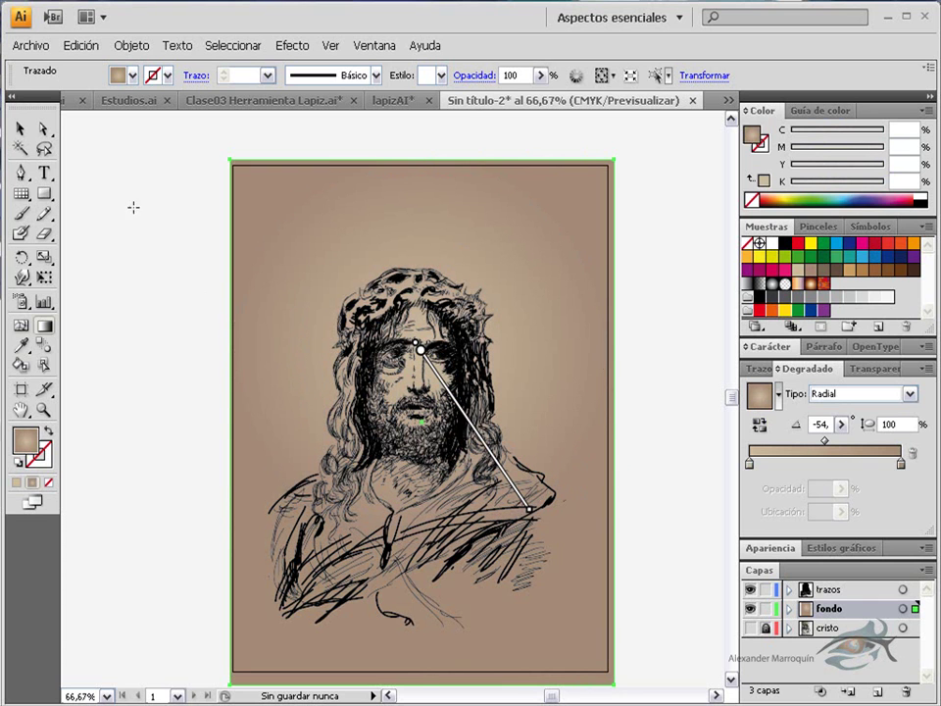
{"action": "left_click", "coordinate": [21, 129]}
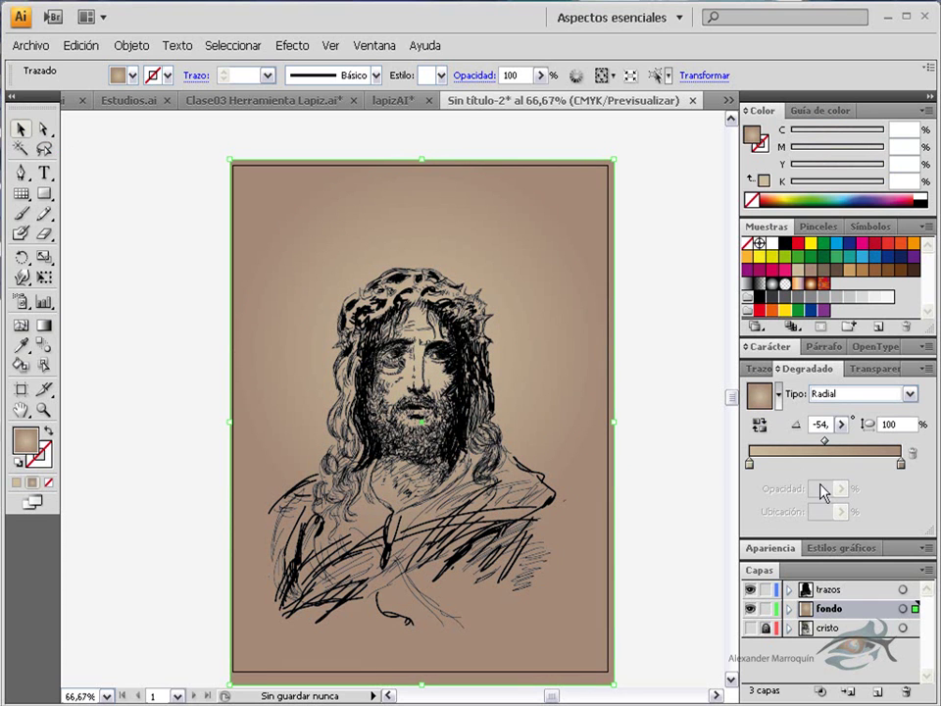
- Set the gradient's outer stop to a warm brown, C35 M60 Y80 K25
{"action": "left_click_drag", "start_coordinate": [238, 217], "coordinate": [586, 611]}
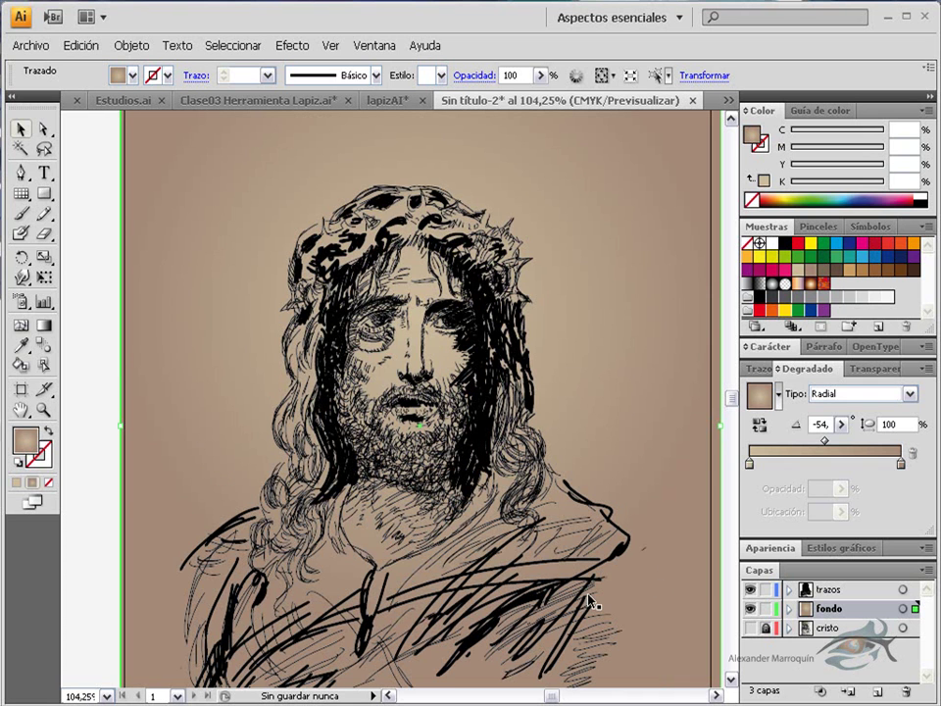
{"action": "left_click", "coordinate": [509, 465], "text": "alt"}
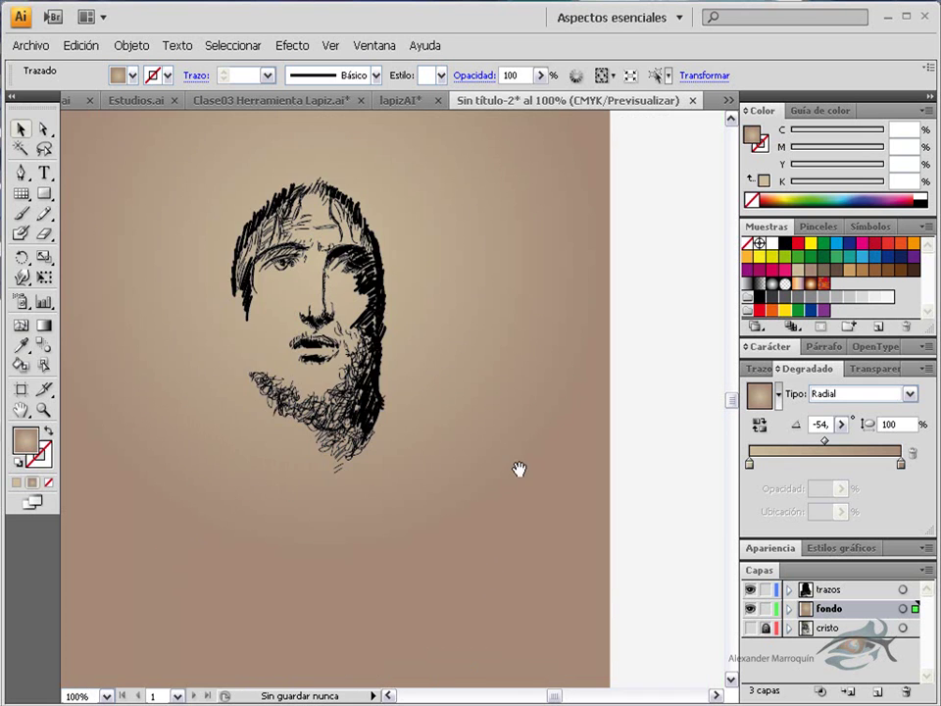
{"action": "left_click", "coordinate": [453, 466], "text": "alt"}
{"action": "left_click", "coordinate": [453, 466], "text": "alt"}
{"action": "left_click_drag", "start_coordinate": [467, 438], "coordinate": [545, 446]}
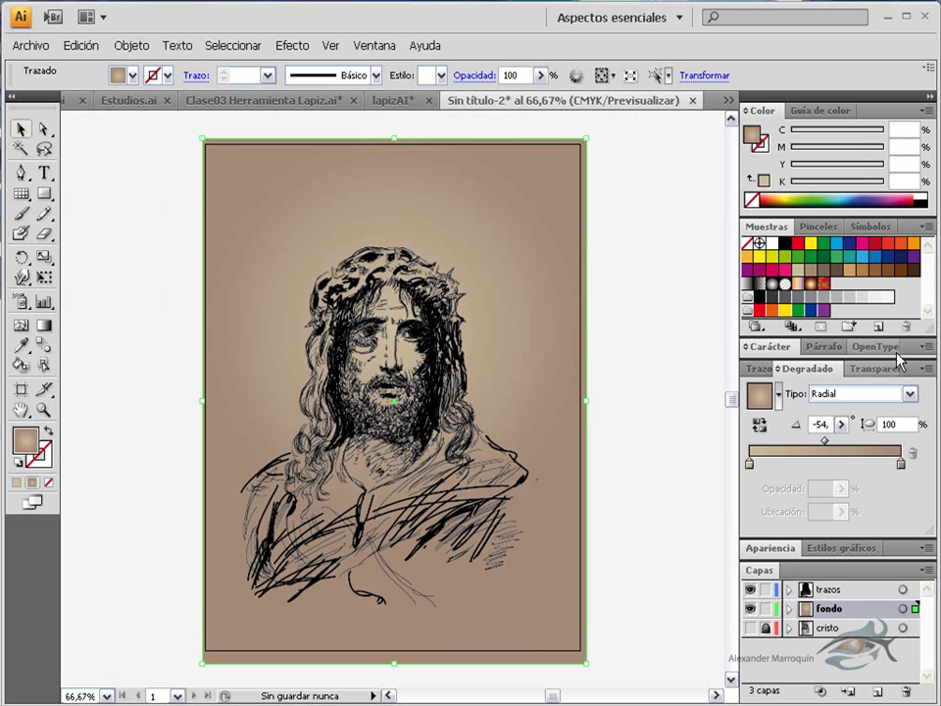
{"action": "left_click", "coordinate": [902, 464]}
{"action": "left_click_drag", "start_coordinate": [903, 471], "coordinate": [902, 464]}
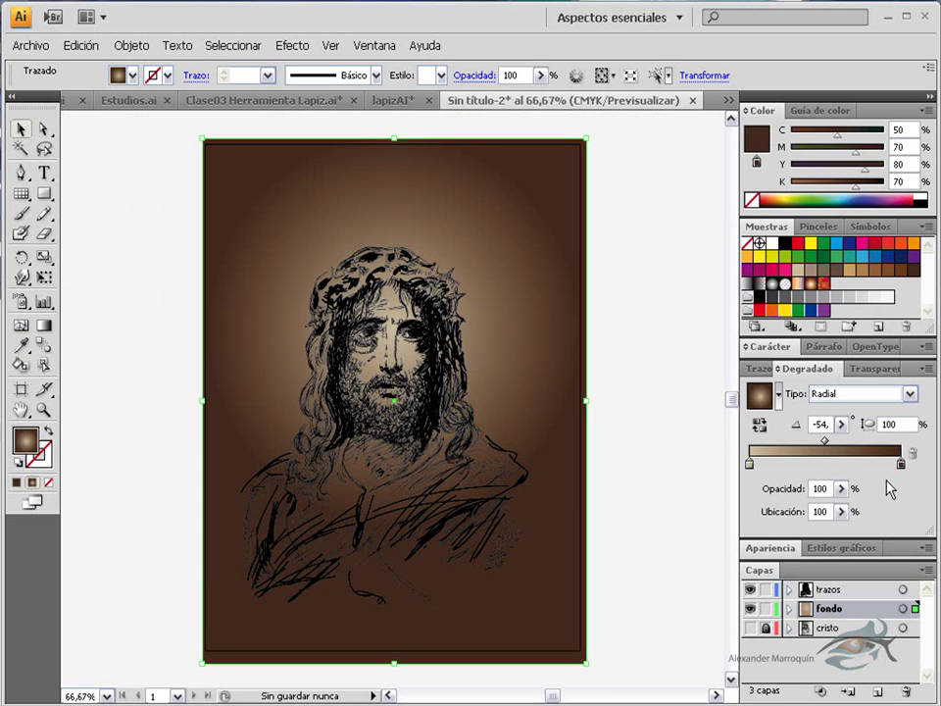
{"action": "left_click_drag", "start_coordinate": [898, 268], "coordinate": [903, 464]}
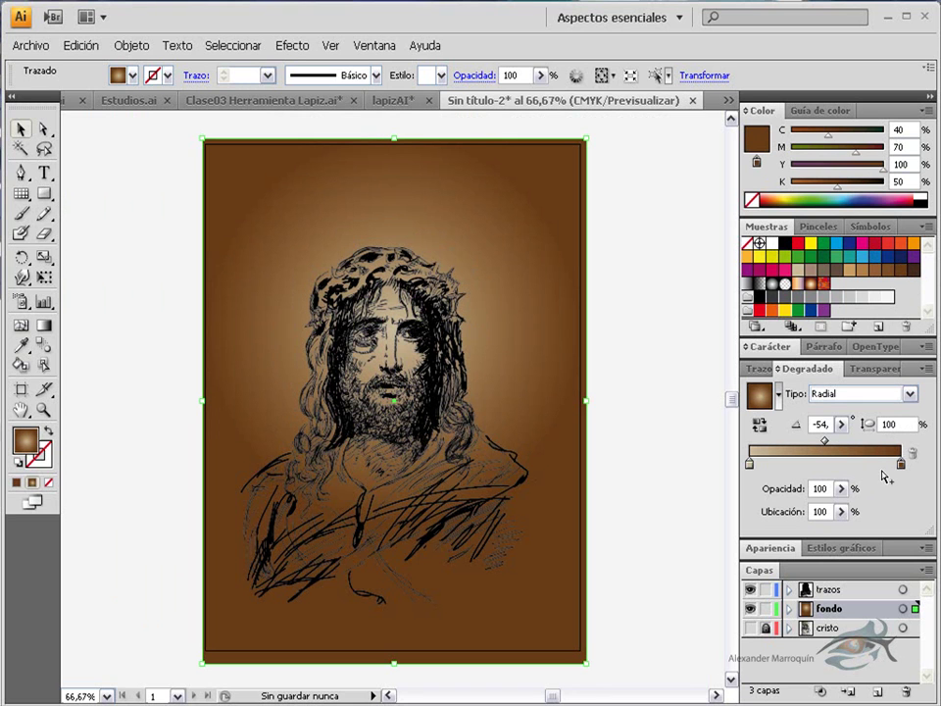
{"action": "left_click_drag", "start_coordinate": [874, 269], "coordinate": [903, 464]}
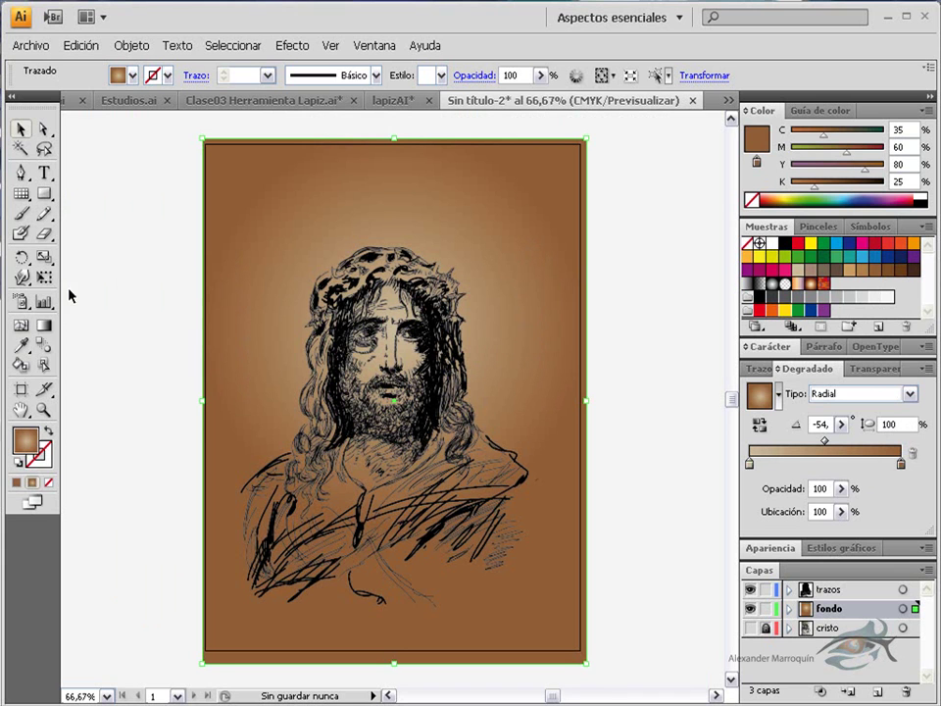
- Lower the glow's centre slightly and shift the midpoint to broaden the glow, then deselect
{"action": "left_click", "coordinate": [43, 324]}
{"action": "left_click_drag", "start_coordinate": [390, 329], "coordinate": [392, 347]}
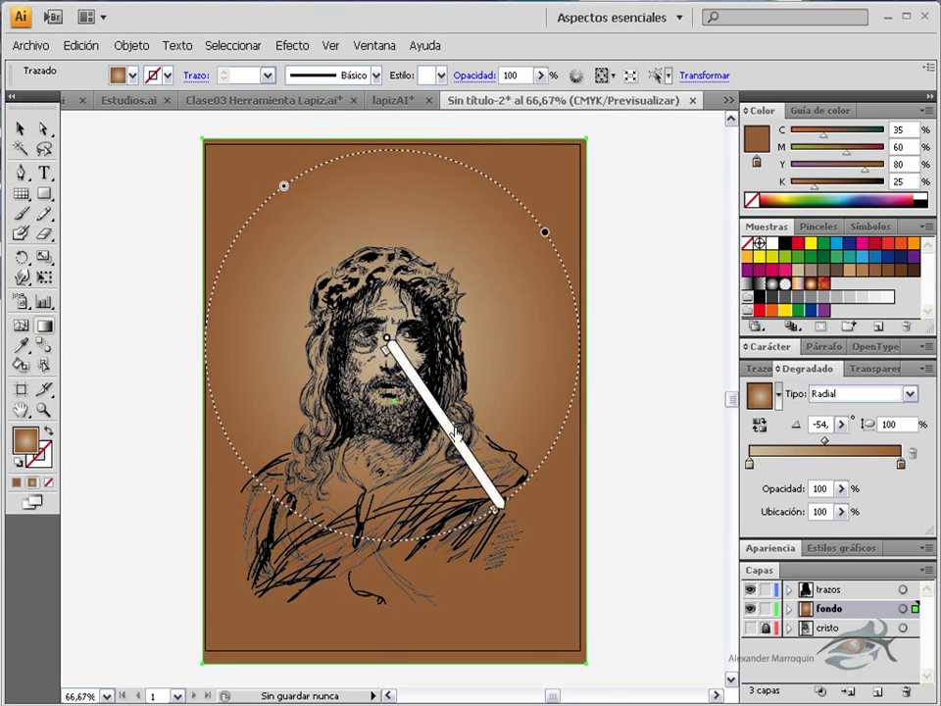
{"action": "mouse_move", "coordinate": [476, 465]}
{"action": "left_mouse_down"}
{"action": "mouse_move", "coordinate": [469, 473]}
{"action": "mouse_move", "coordinate": [466, 444]}
{"action": "left_mouse_up"}
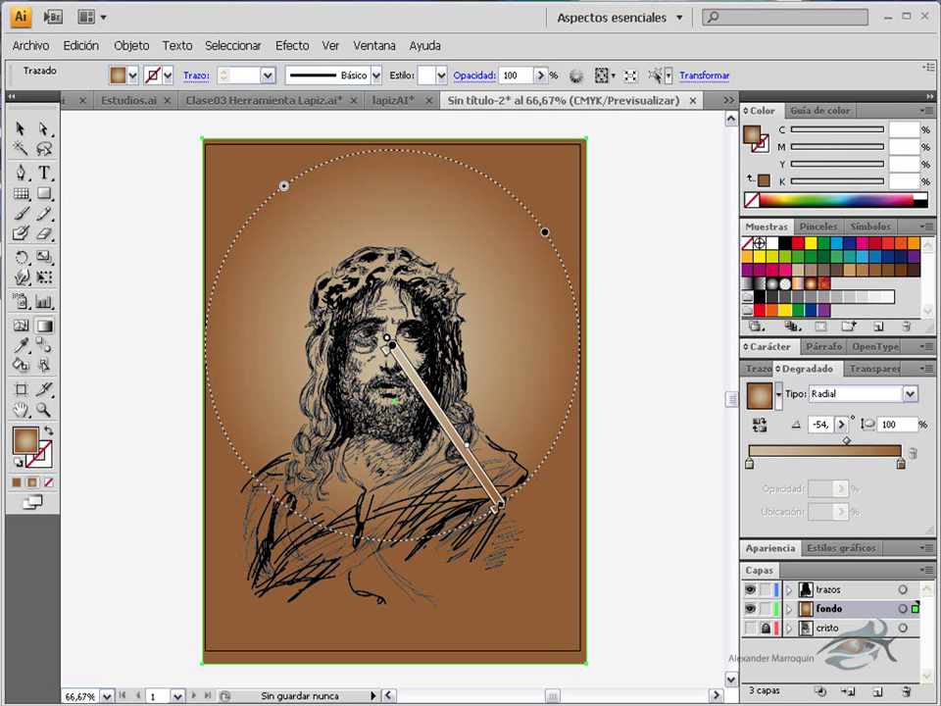
{"action": "key", "text": "v"}
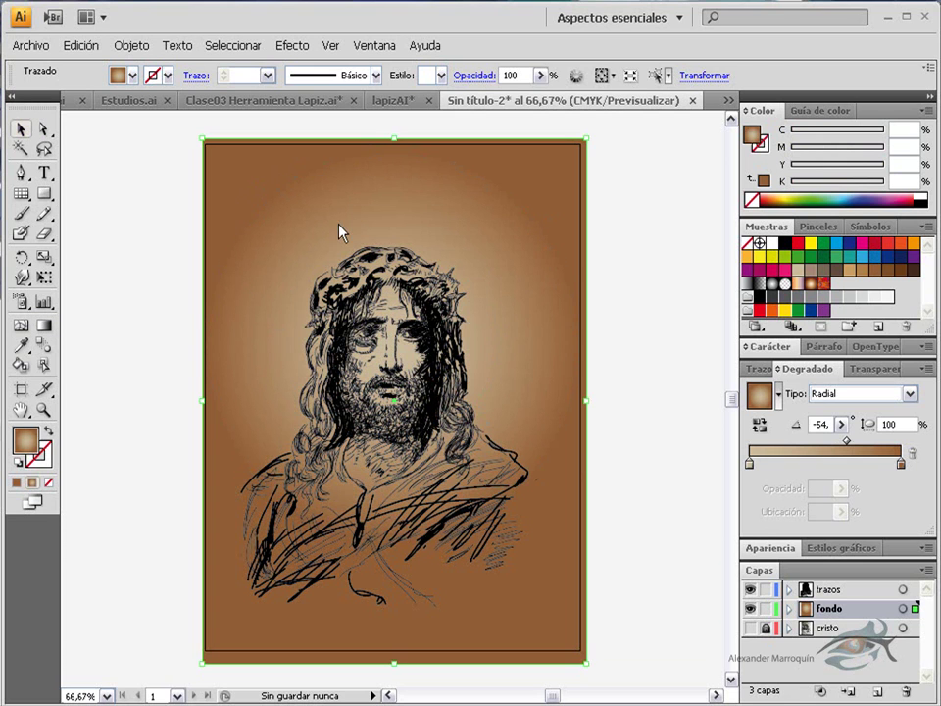
{"action": "left_click", "coordinate": [672, 383]}
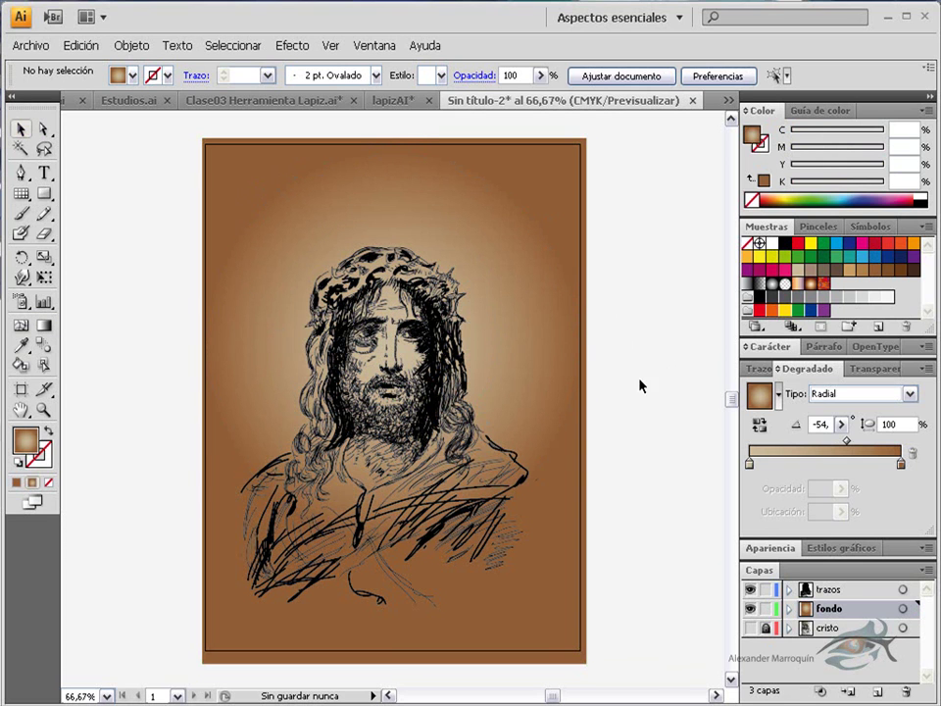
- Duplicate the fondo layer and fill the copied rectangle with flat tan (C40 M45 Y50 K5)
{"action": "left_click_drag", "start_coordinate": [880, 616], "coordinate": [882, 691]}
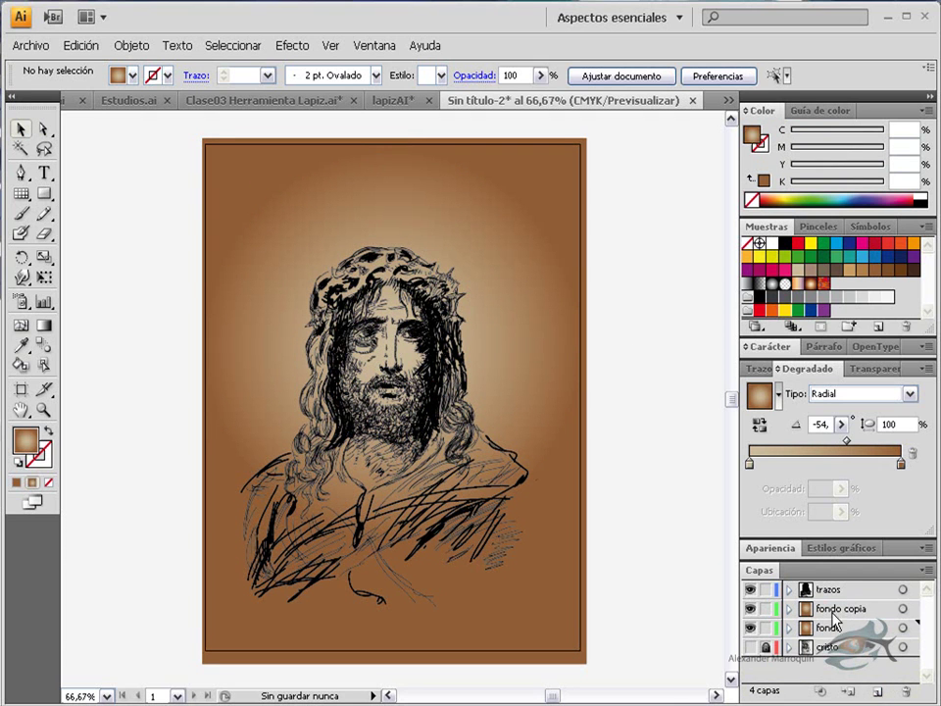
{"action": "left_click", "coordinate": [559, 212]}
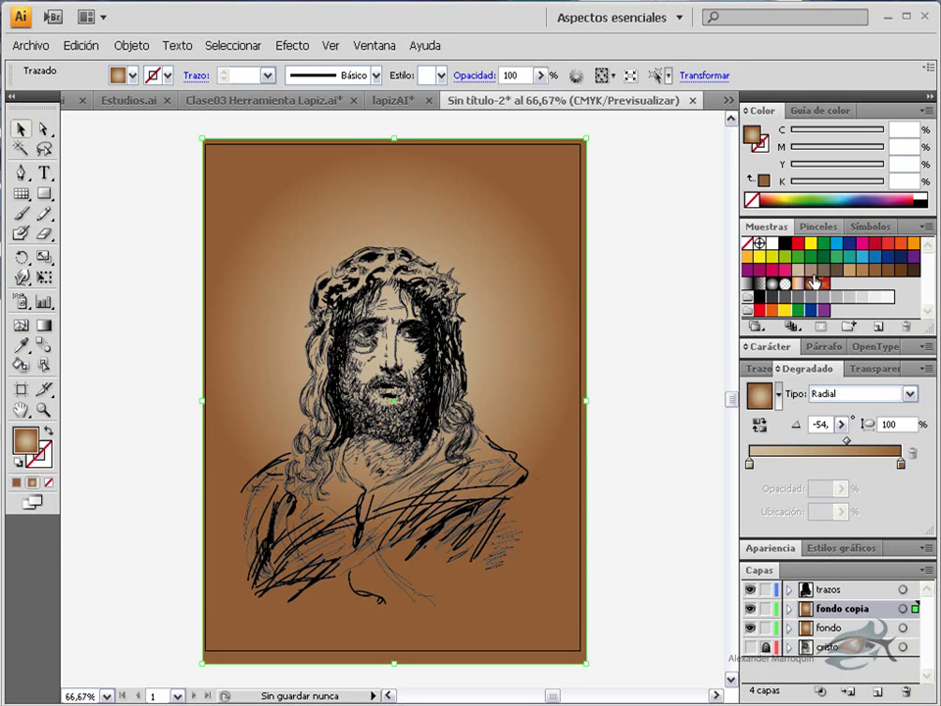
{"action": "left_click", "coordinate": [811, 273]}
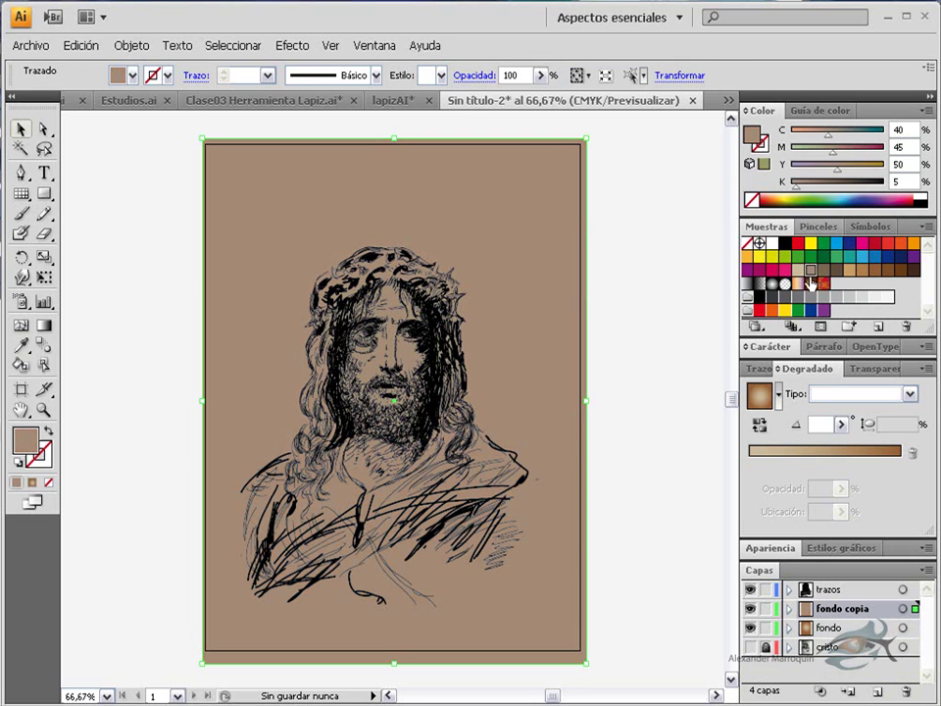
{"action": "left_click", "coordinate": [902, 591]}
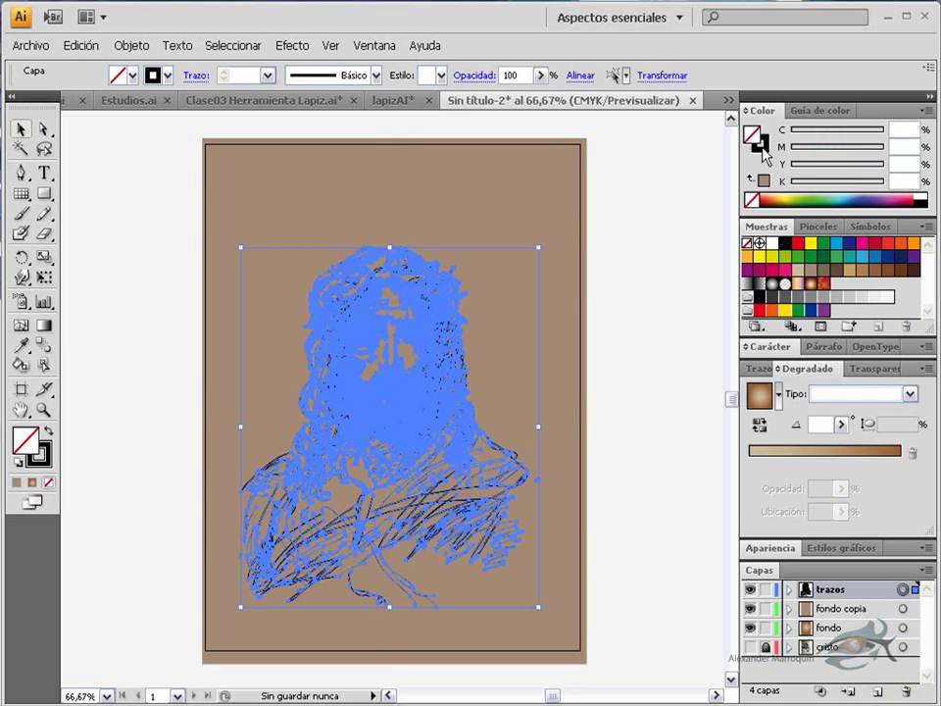
- Recolour the sketch strokes dark brown (C50 M70 Y80 K70), then select the fondo copia rectangle
{"action": "left_click", "coordinate": [762, 145]}
{"action": "left_click", "coordinate": [914, 270]}
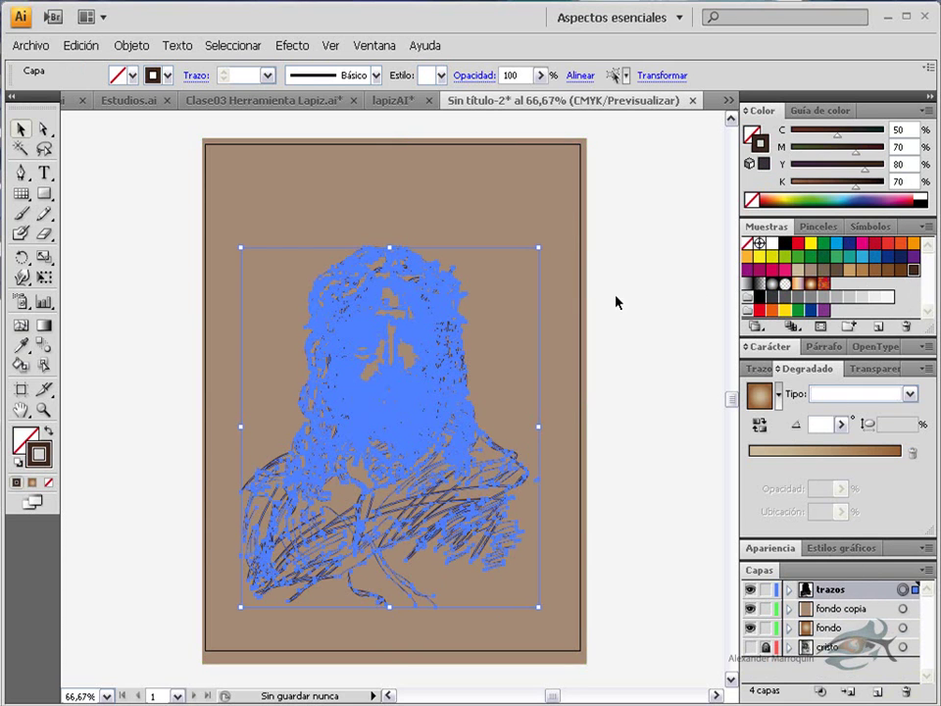
{"action": "left_click", "coordinate": [648, 305]}
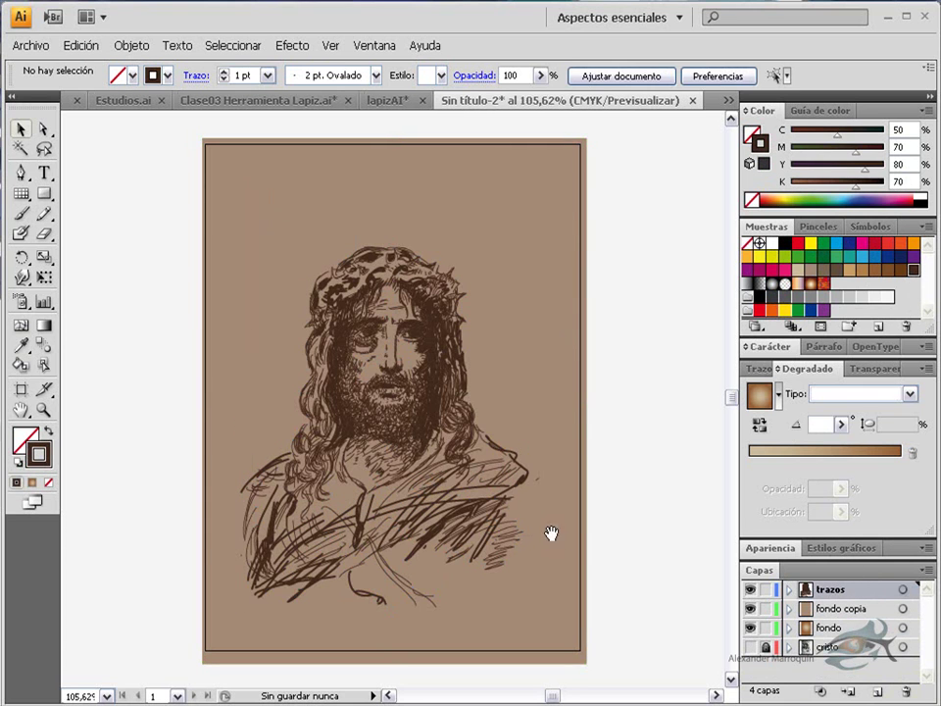
{"action": "left_click_drag", "start_coordinate": [268, 220], "coordinate": [557, 546]}
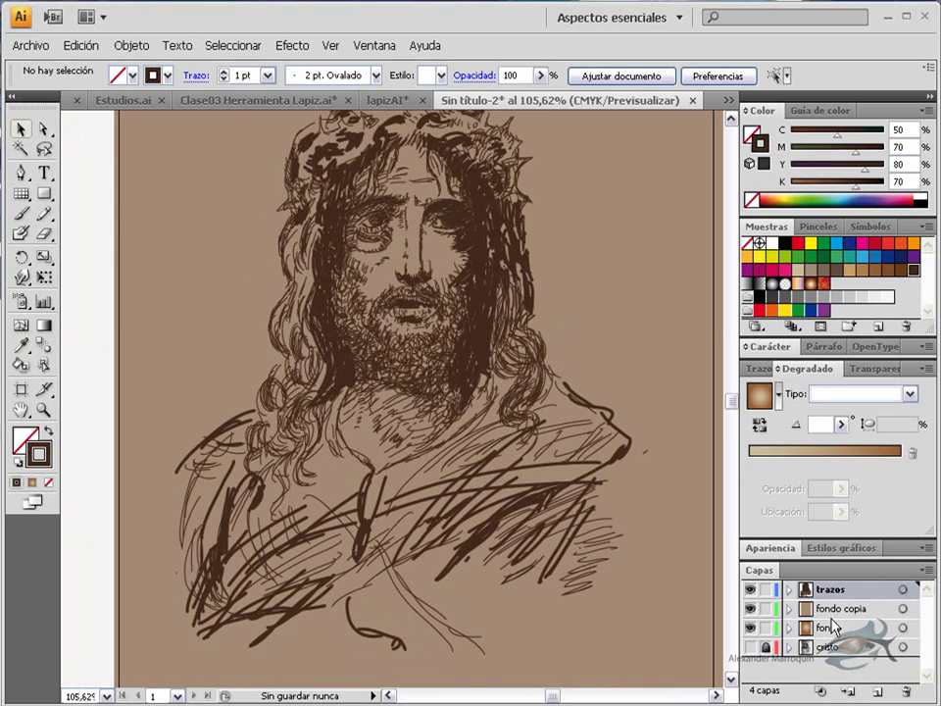
{"action": "left_click", "coordinate": [902, 609]}
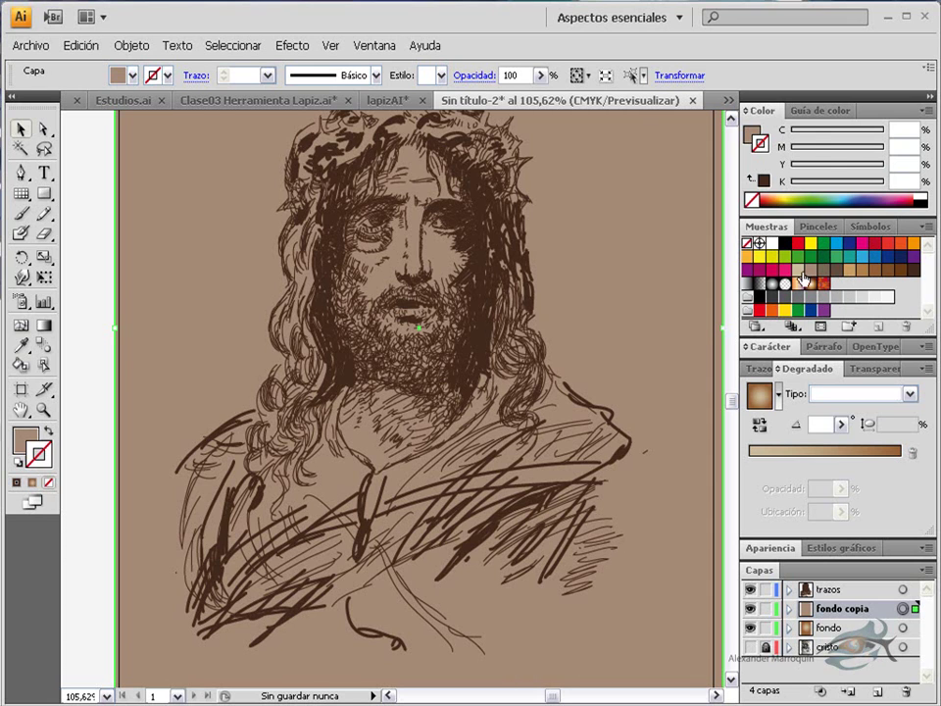
- Remove the background's outline and fill it with flat 50% grey (K50)
{"action": "left_click", "coordinate": [799, 270]}
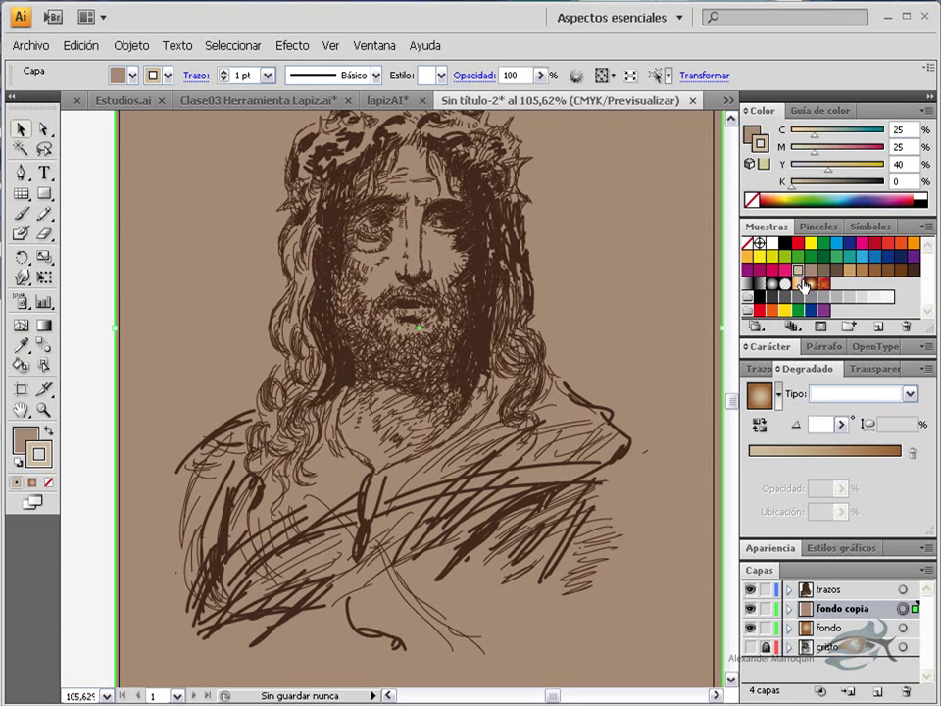
{"action": "key", "text": "slash"}
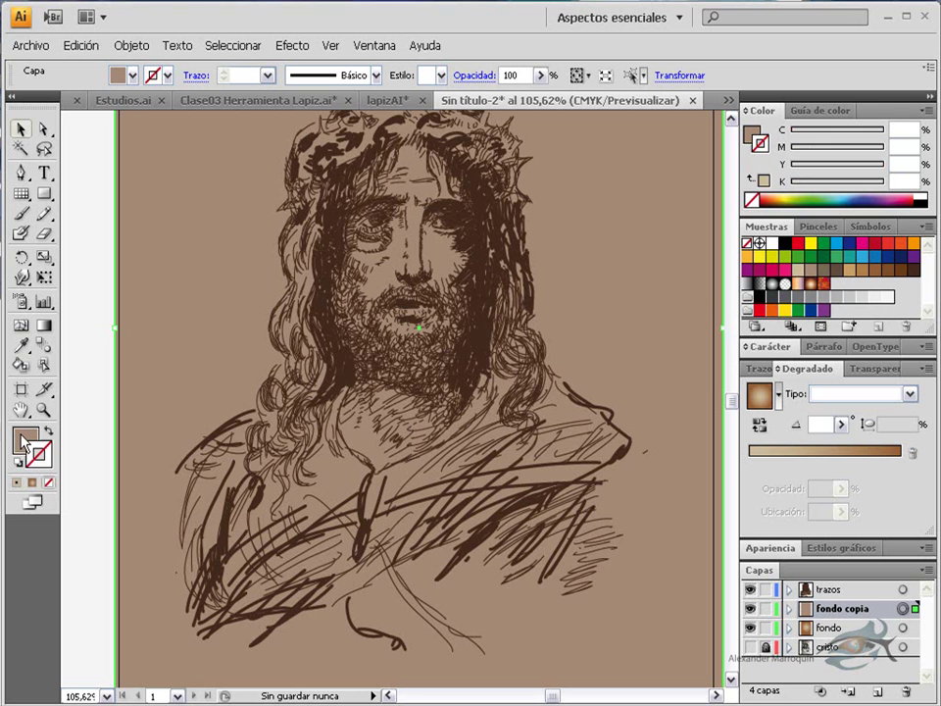
{"action": "key", "text": "x"}
{"action": "left_click", "coordinate": [799, 270]}
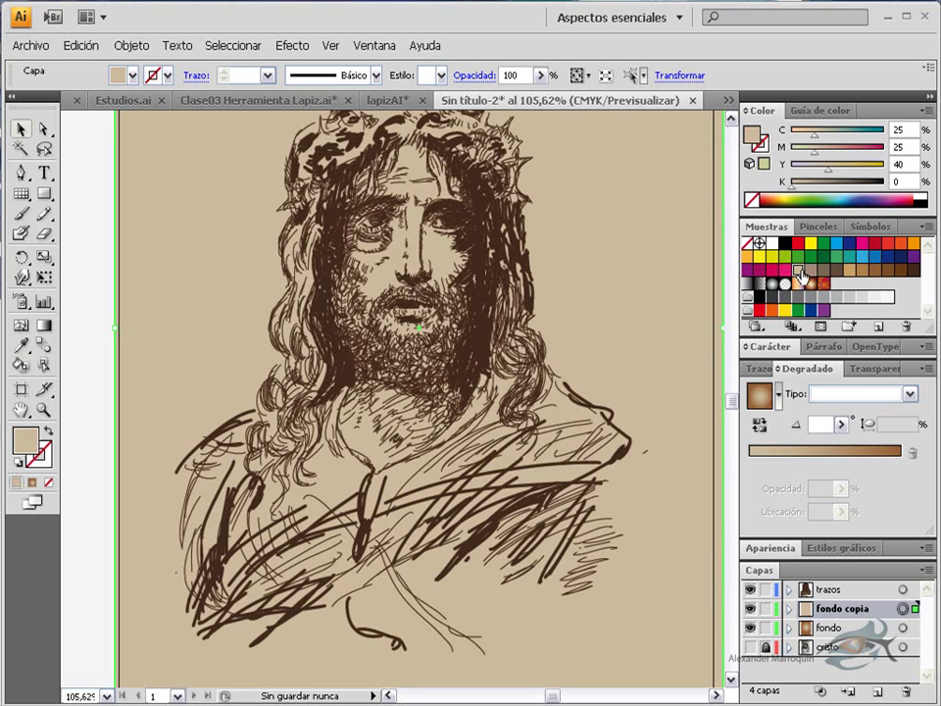
{"action": "left_click", "coordinate": [634, 414], "text": "ctrl+alt"}
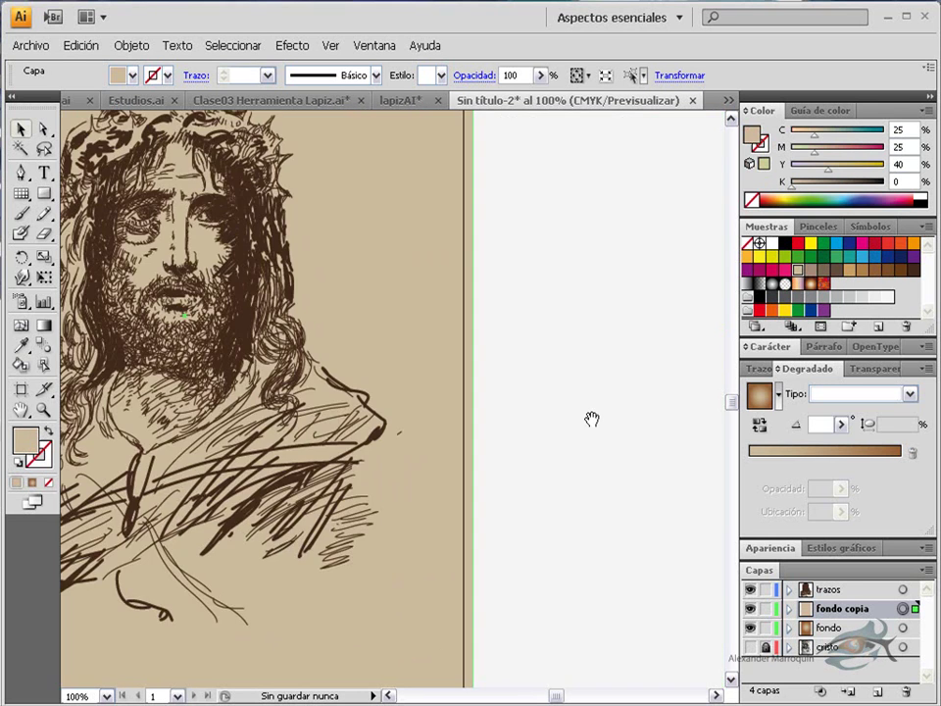
{"action": "left_click_drag", "start_coordinate": [595, 418], "coordinate": [737, 432]}
{"action": "left_click", "coordinate": [824, 297]}
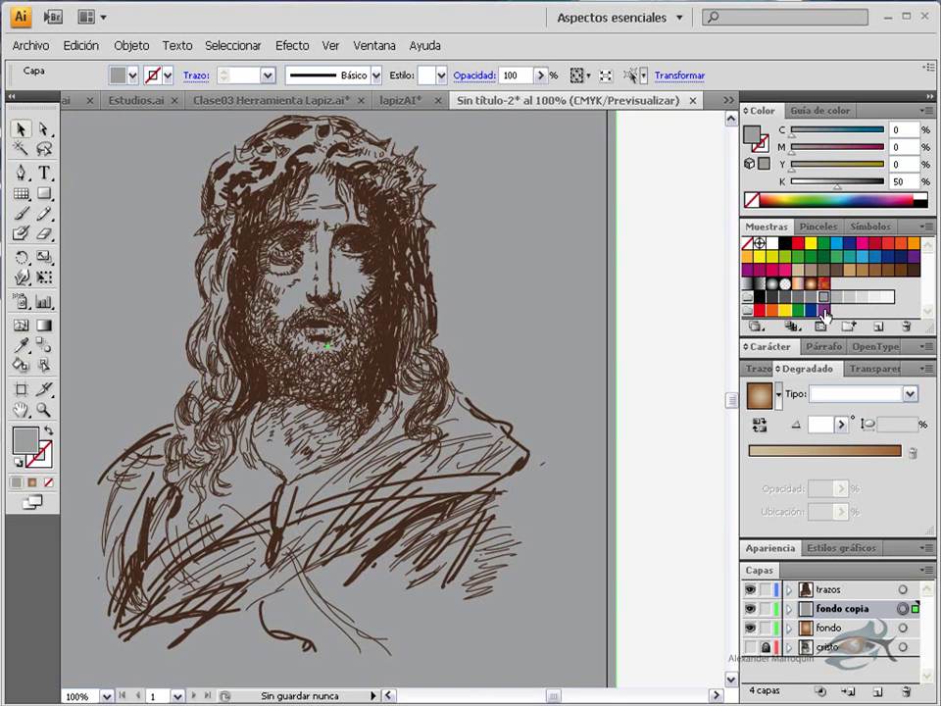
{"action": "mouse_move", "coordinate": [534, 414]}
{"action": "left_mouse_down"}
{"action": "mouse_move", "coordinate": [586, 425]}
{"action": "mouse_move", "coordinate": [636, 420]}
{"action": "mouse_move", "coordinate": [665, 404]}
{"action": "left_mouse_up"}
- Recolour all trazos strokes black (K100), deselect, and bring up the lapizAI document
{"action": "left_click", "coordinate": [903, 590]}
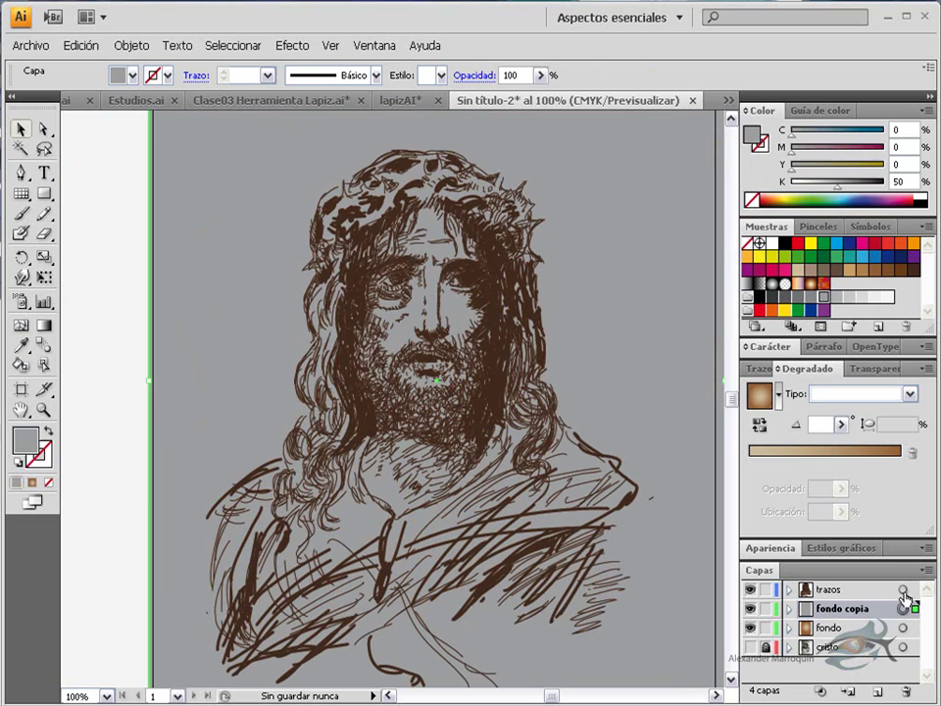
{"action": "left_click", "coordinate": [761, 145]}
{"action": "left_click", "coordinate": [931, 195]}
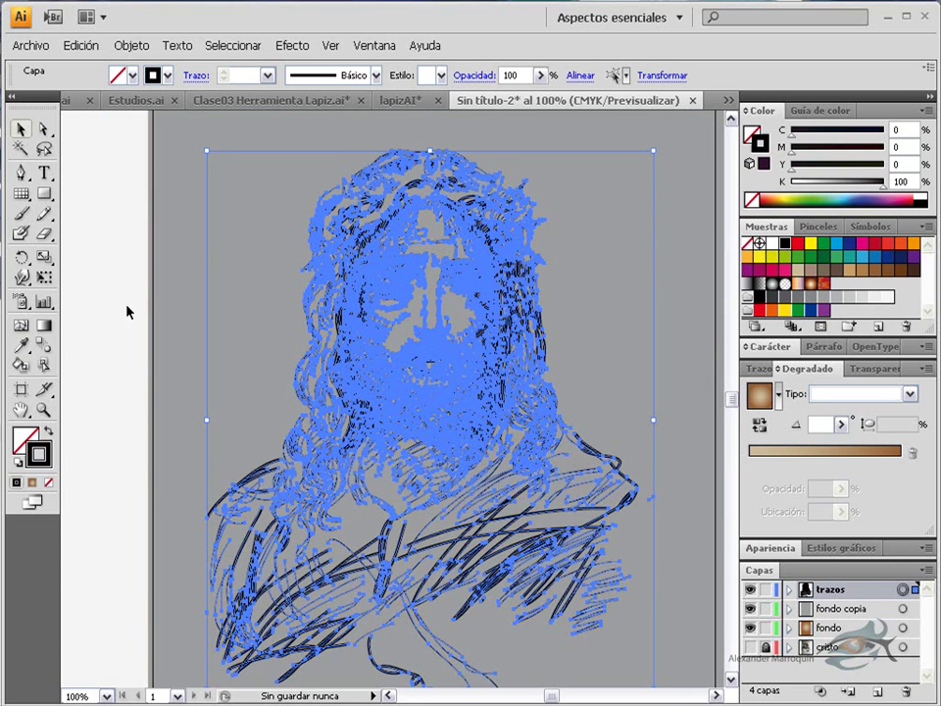
{"action": "left_click", "coordinate": [108, 319]}
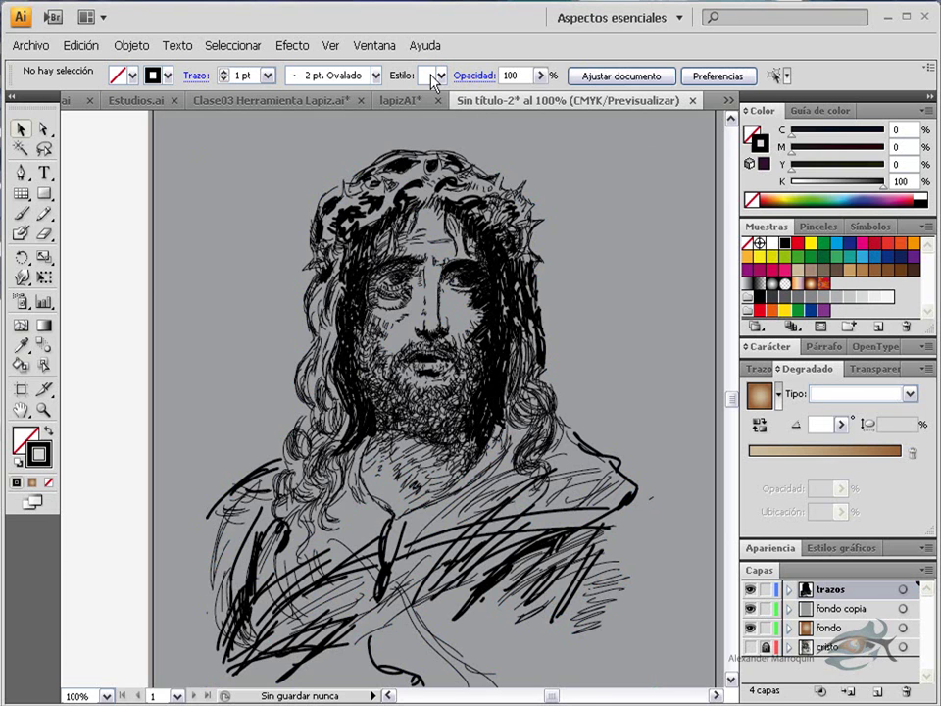
{"action": "left_click", "coordinate": [419, 102]}
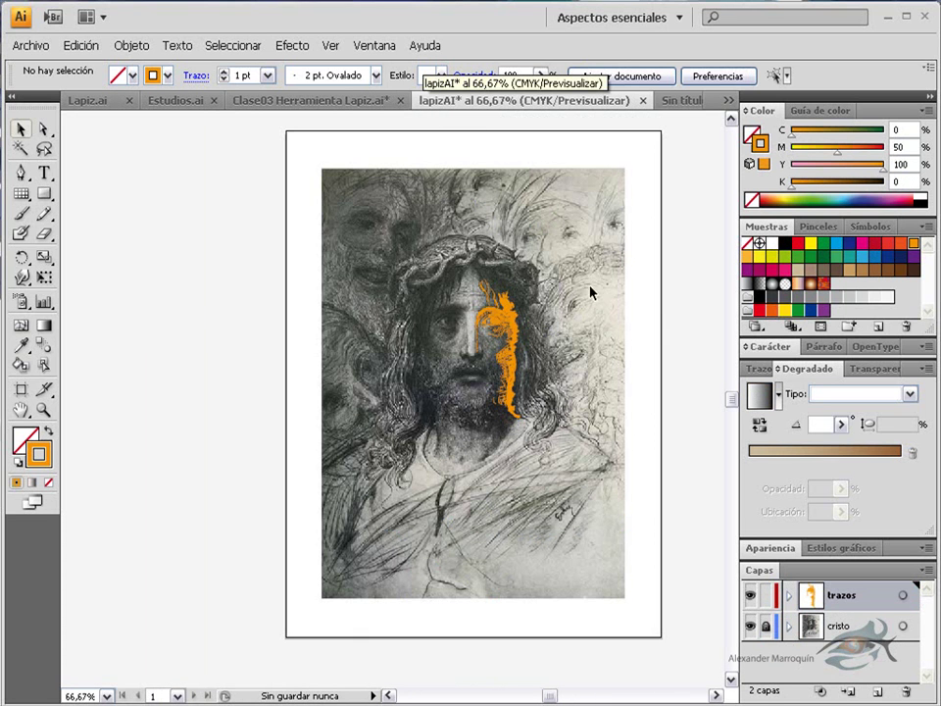
- Hide lapizAI's orange strokes to leave the photo, then switch to Clase03 Herramienta Lapiz.ai
{"action": "left_click_drag", "start_coordinate": [410, 246], "coordinate": [605, 503]}
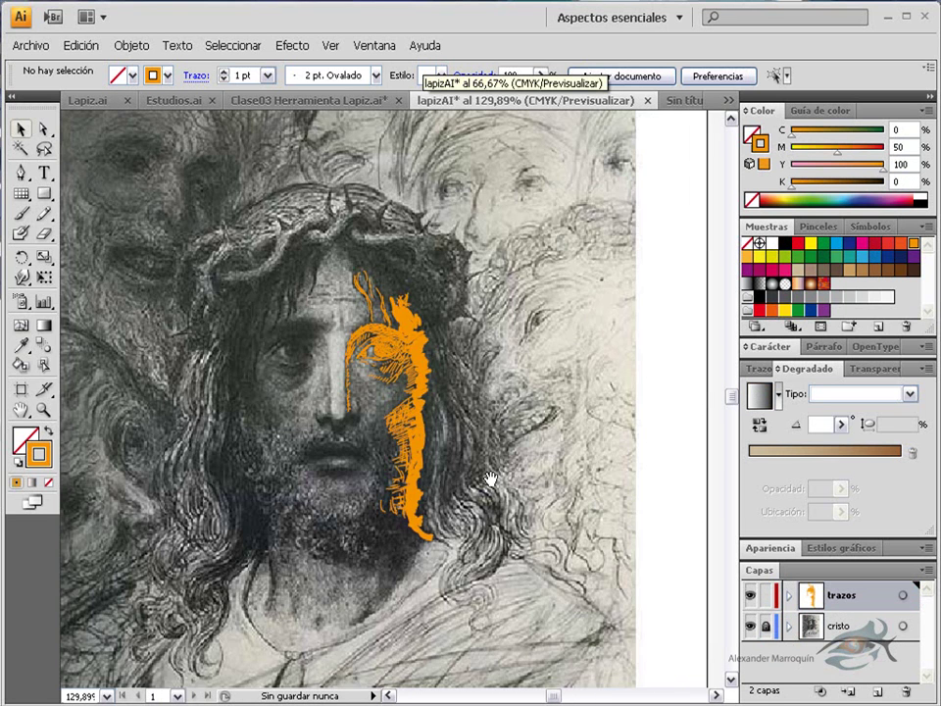
{"action": "left_click_drag", "start_coordinate": [502, 478], "coordinate": [581, 414]}
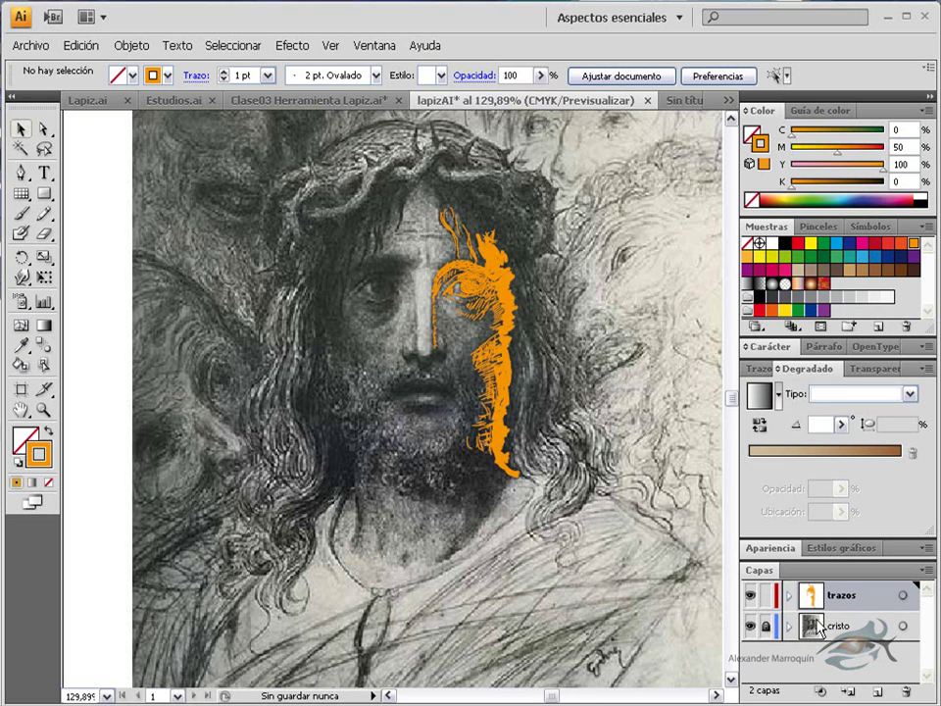
{"action": "left_click", "coordinate": [750, 625]}
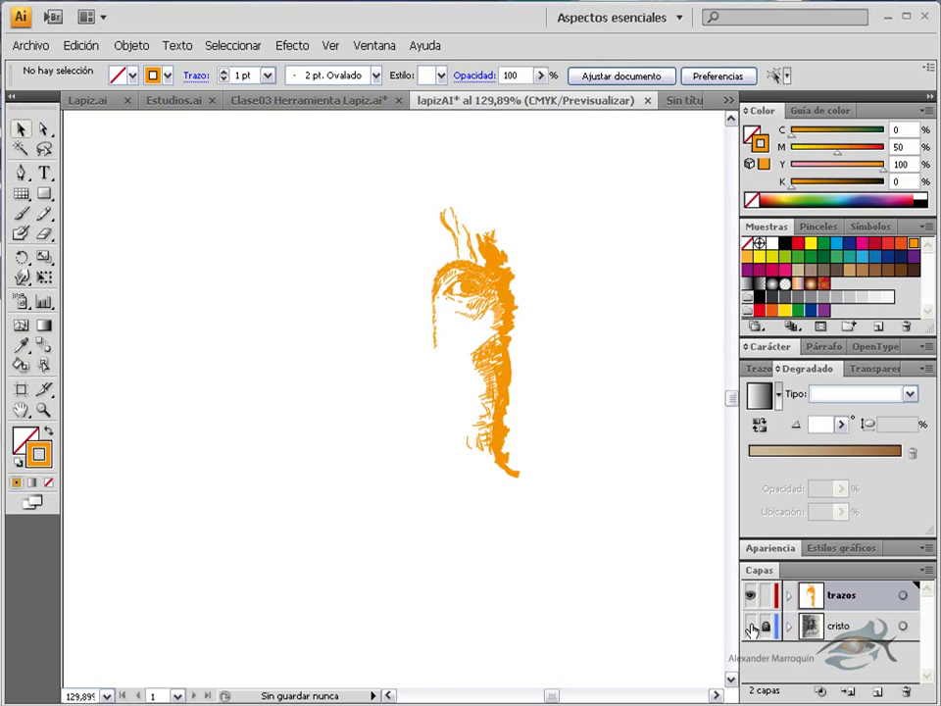
{"action": "left_click", "coordinate": [750, 625], "text": "alt"}
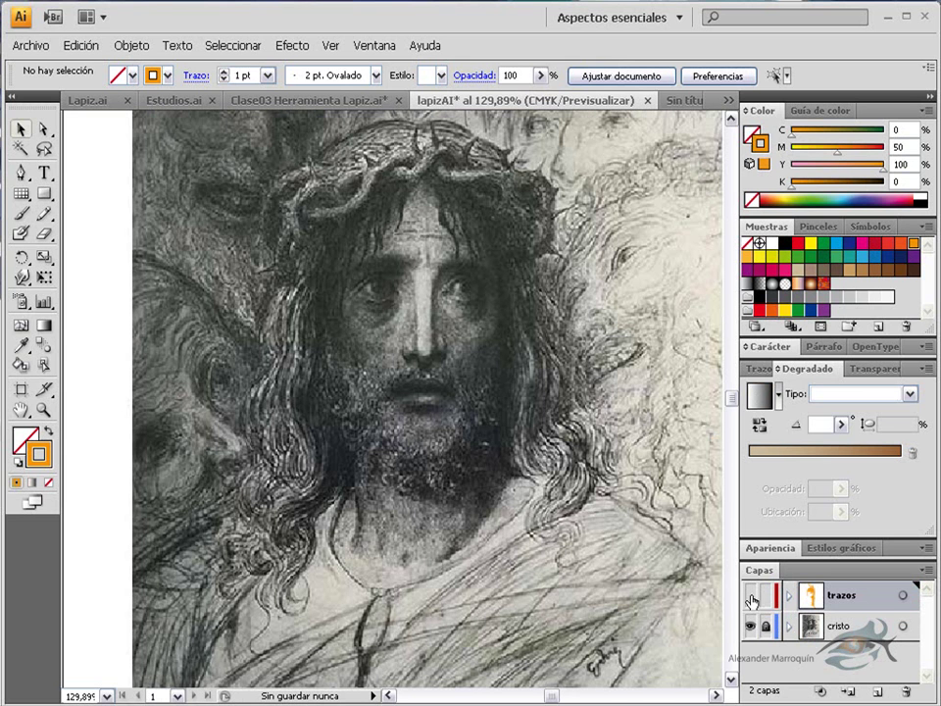
{"action": "left_click", "coordinate": [926, 571]}
{"action": "left_click", "coordinate": [358, 102]}
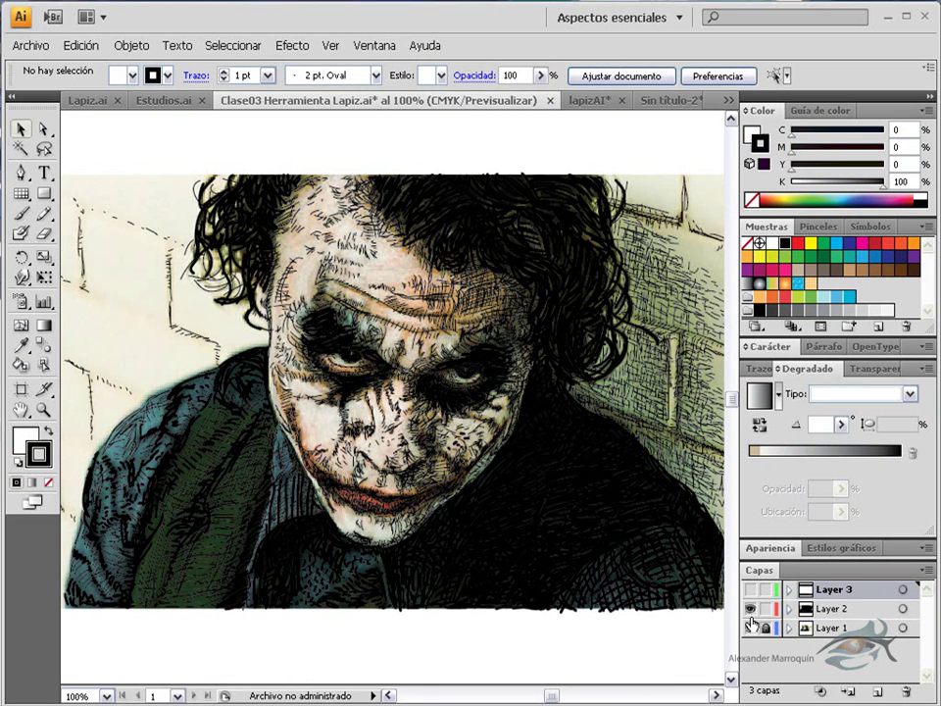
- Hide Clase03's hatched Layer 2 so only the Layer 1 photo shows, then open Estudios.ai
{"action": "left_click_drag", "start_coordinate": [749, 608], "coordinate": [749, 628]}
{"action": "left_click", "coordinate": [749, 627]}
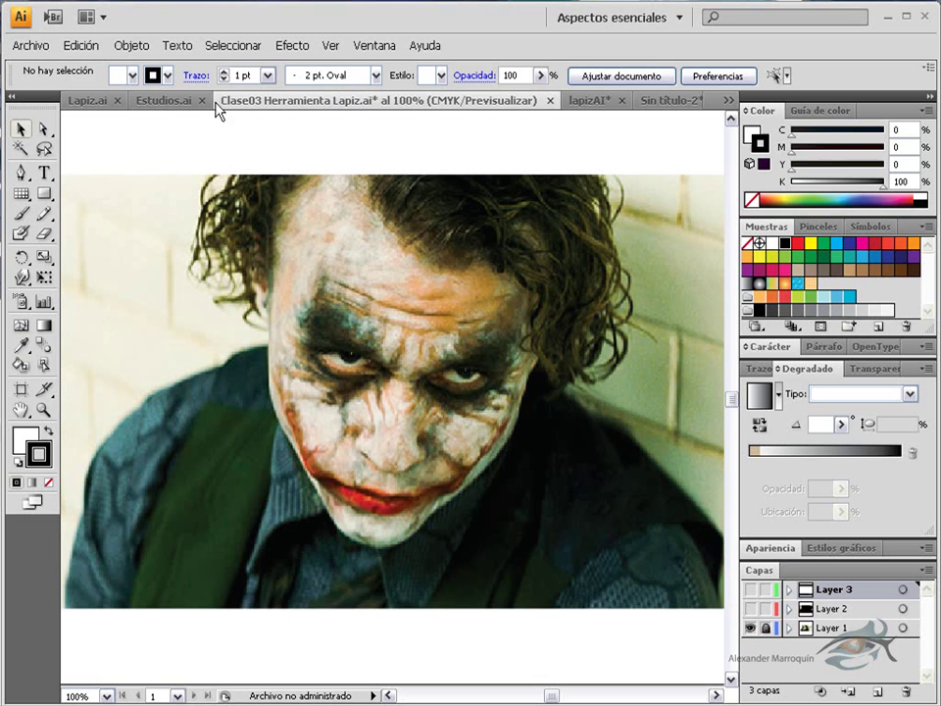
{"action": "left_click", "coordinate": [171, 100]}
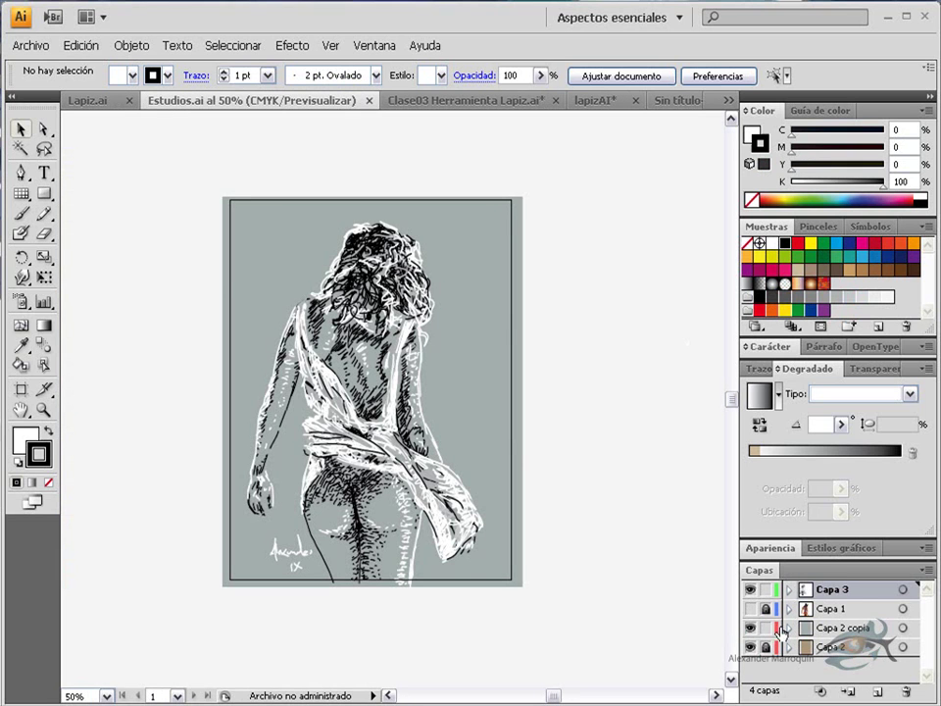
- Hide the grey Capa 2 copia layer to reveal the tan background, then switch to Lapiz.ai
{"action": "left_click", "coordinate": [750, 627]}
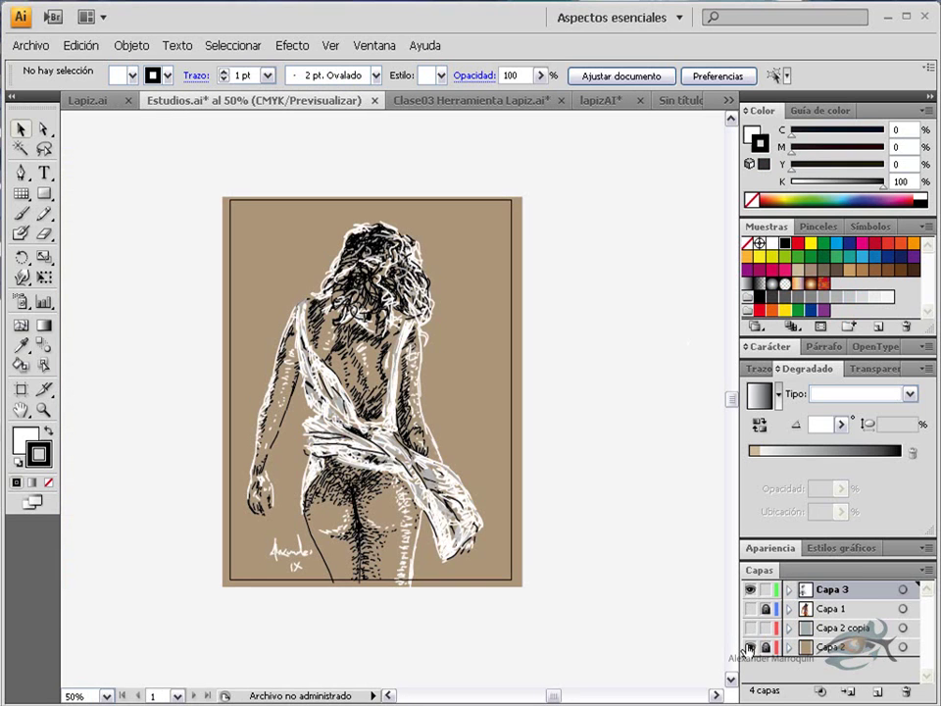
{"action": "left_click", "coordinate": [750, 628]}
{"action": "left_click", "coordinate": [750, 628]}
{"action": "left_click", "coordinate": [88, 101]}
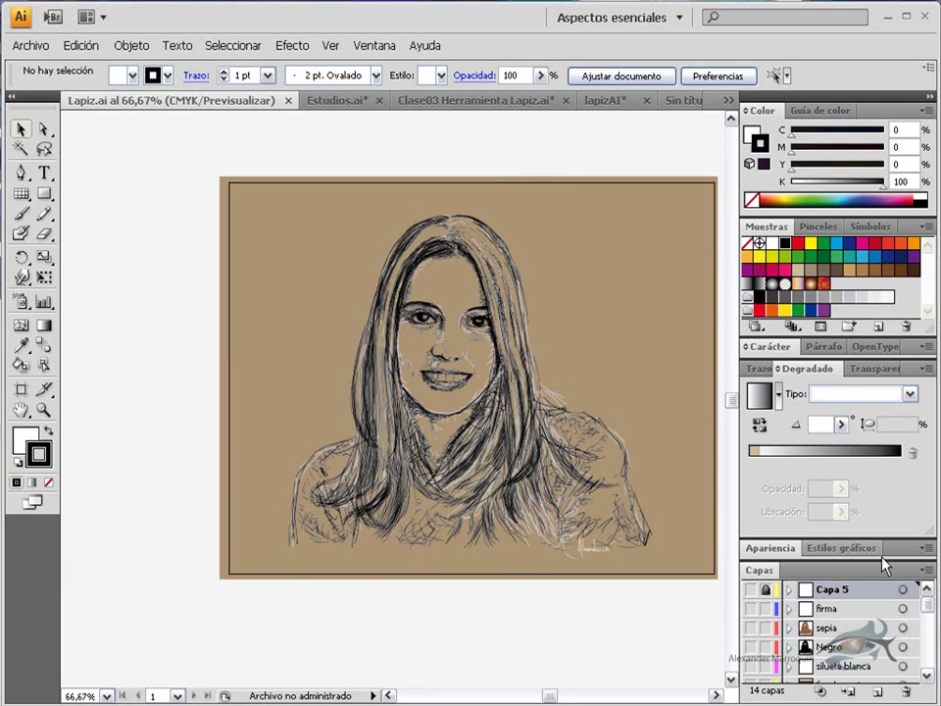
- Show the sepia strokes, hide both copy sketches, and try the fondo sepia and fondo negro backgrounds
{"action": "left_click", "coordinate": [782, 369]}
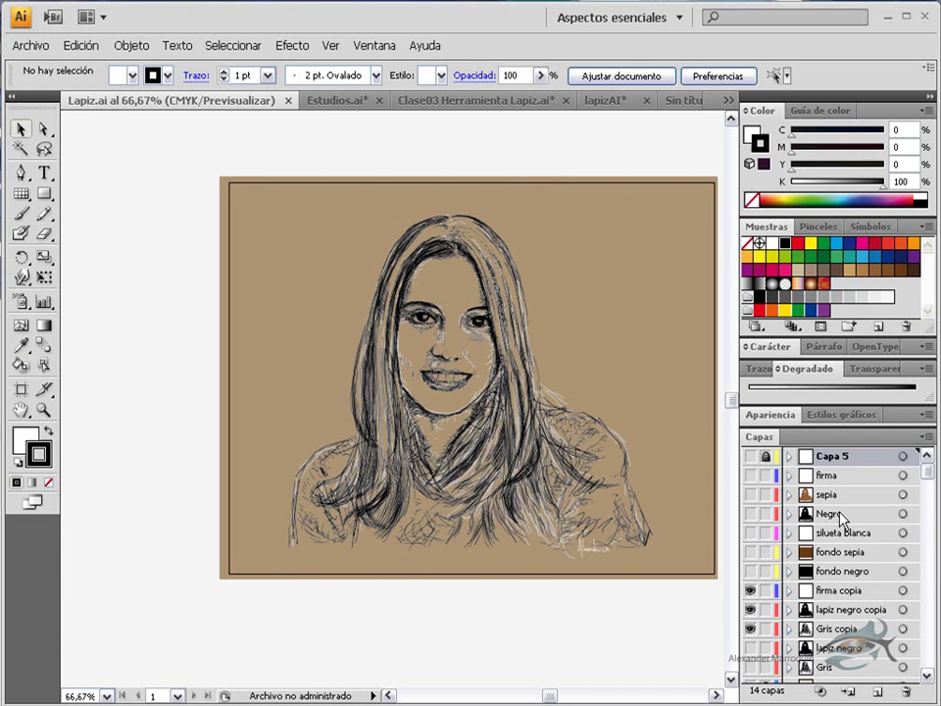
{"action": "scroll", "coordinate": [928, 490], "scroll_direction": "down", "scroll_amount": 1}
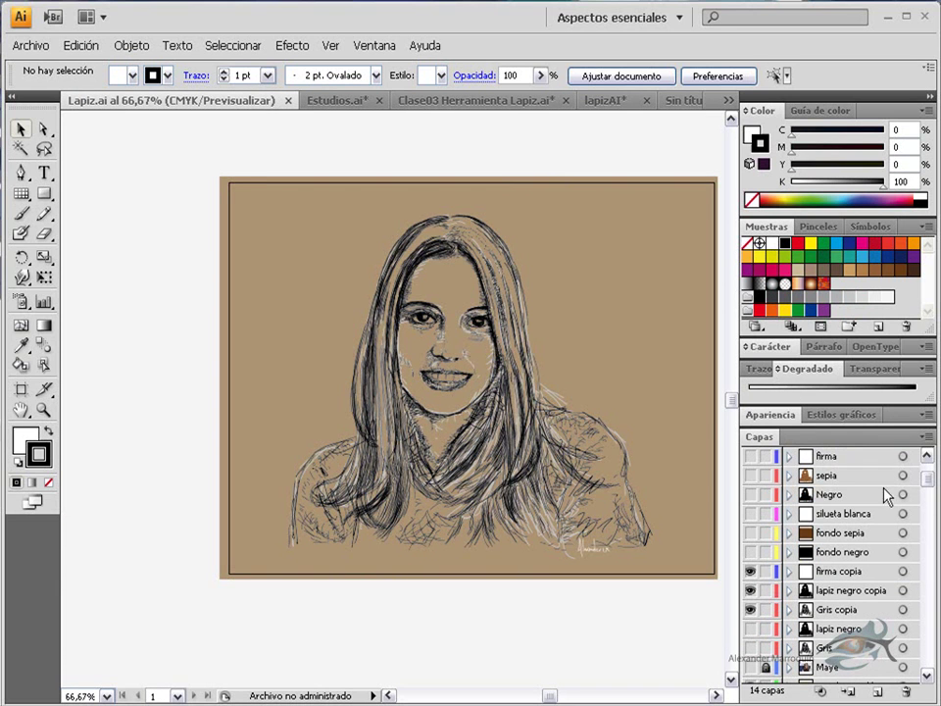
{"action": "left_click", "coordinate": [751, 476]}
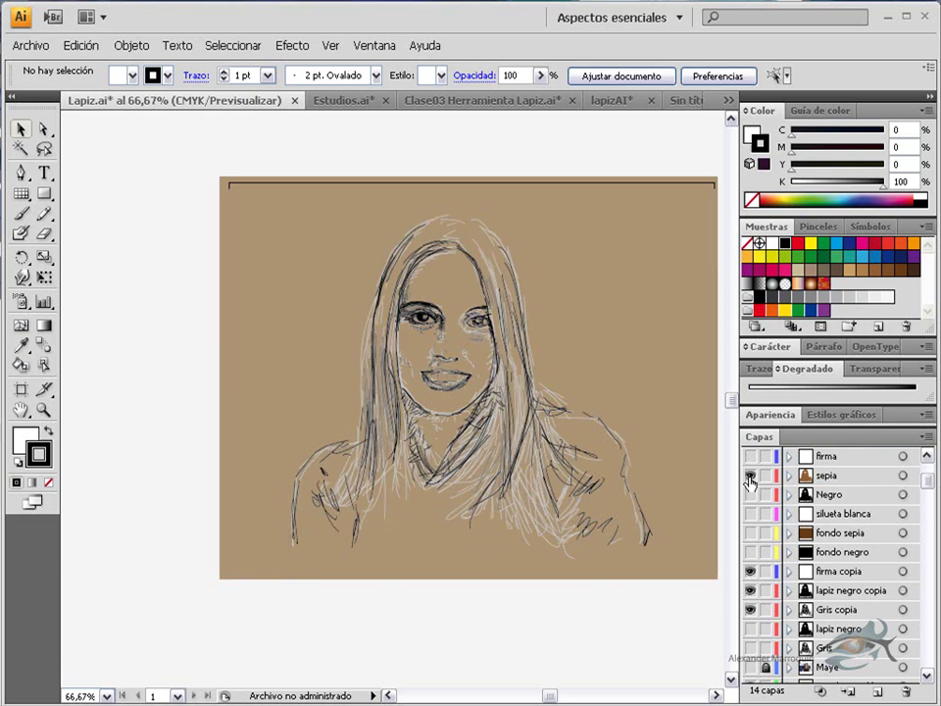
{"action": "mouse_move", "coordinate": [928, 482]}
{"action": "left_mouse_down"}
{"action": "mouse_move", "coordinate": [928, 473]}
{"action": "mouse_move", "coordinate": [928, 486]}
{"action": "left_mouse_up"}
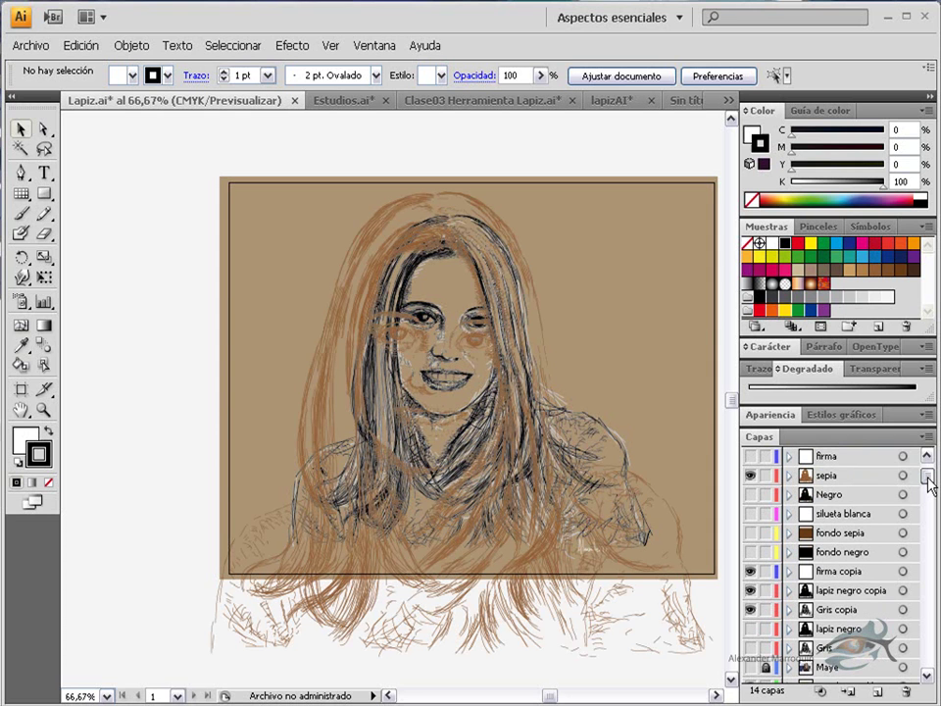
{"action": "left_click", "coordinate": [751, 611]}
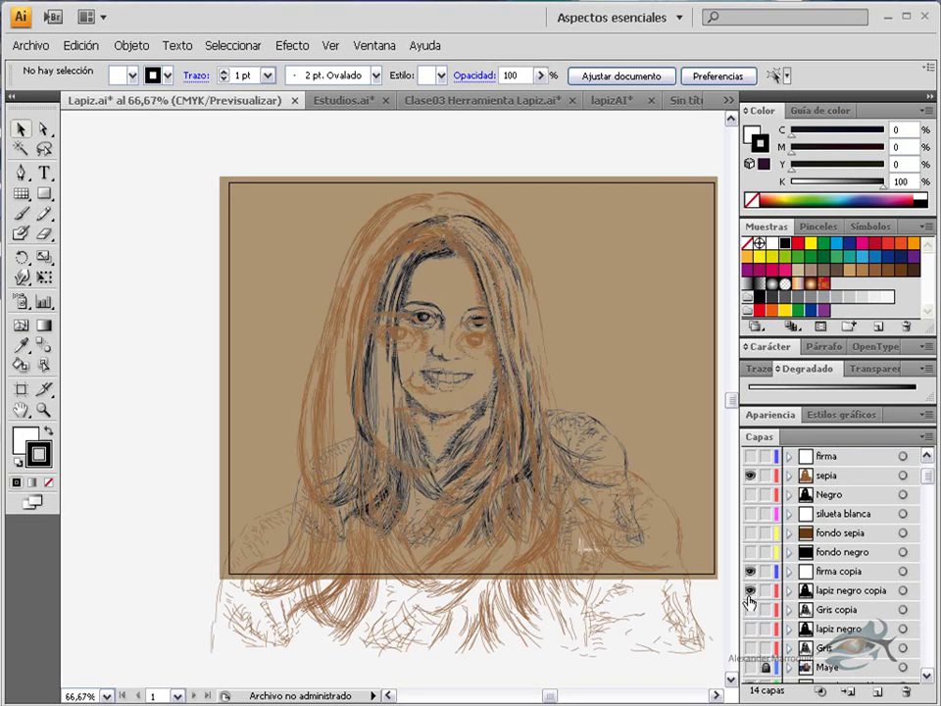
{"action": "left_click", "coordinate": [751, 591]}
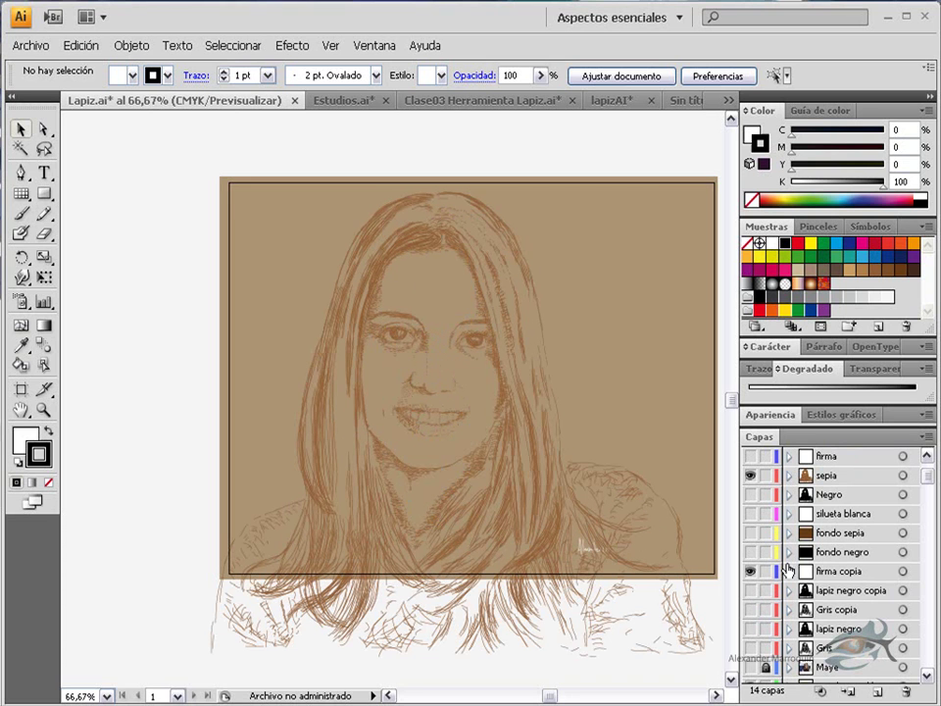
{"action": "left_click", "coordinate": [751, 532]}
{"action": "left_click", "coordinate": [751, 552]}
{"action": "left_click", "coordinate": [751, 532]}
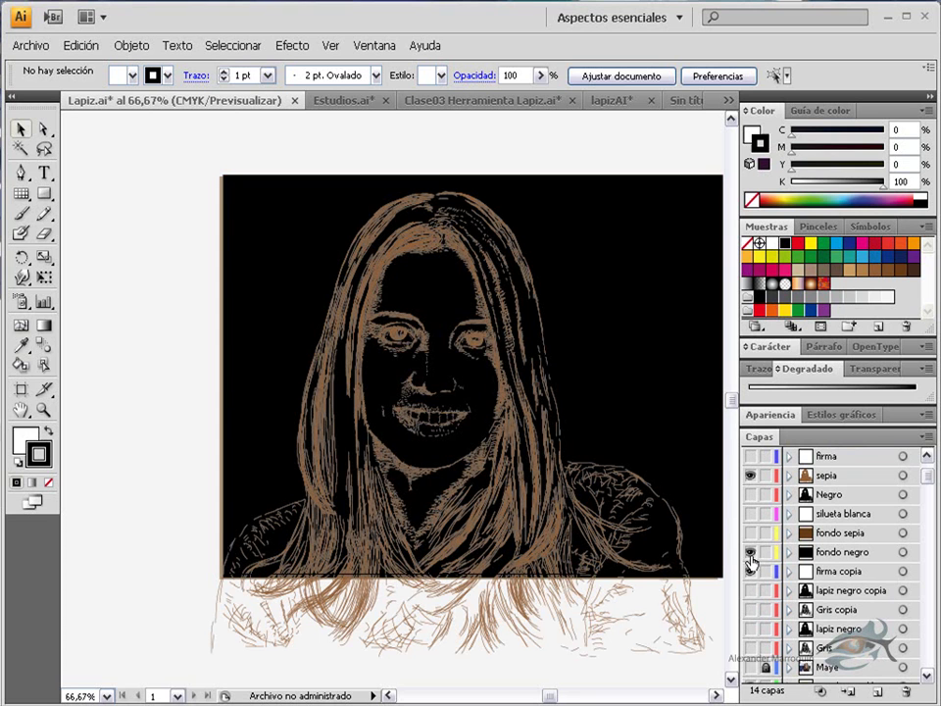
{"action": "left_click", "coordinate": [752, 553]}
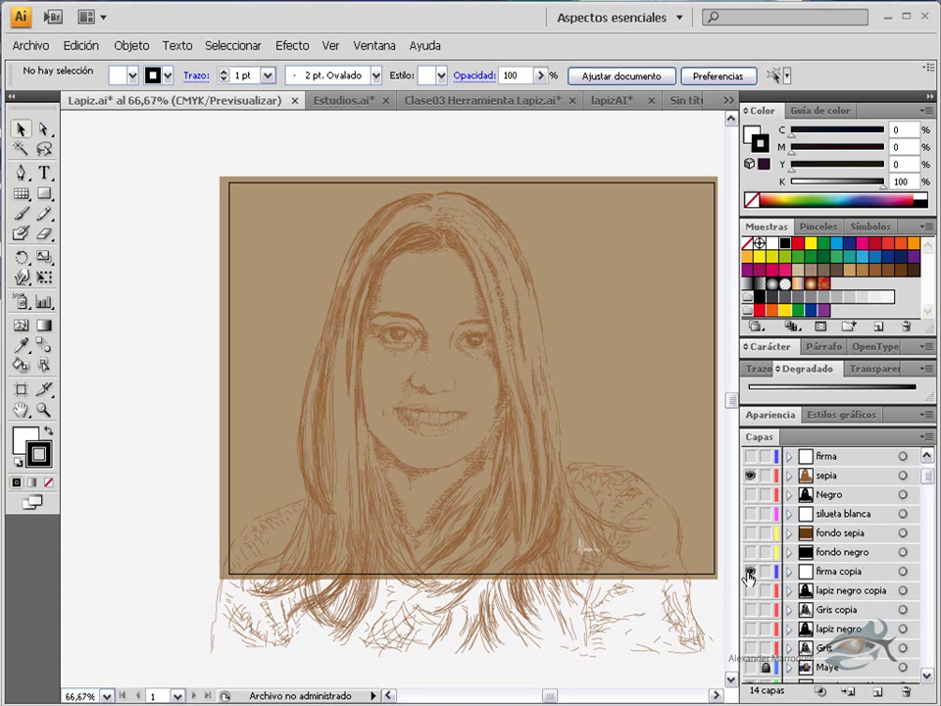
- Compare the black, Gris copia and dark pencil sketches, ending with only Gris visible
{"action": "left_click", "coordinate": [751, 494]}
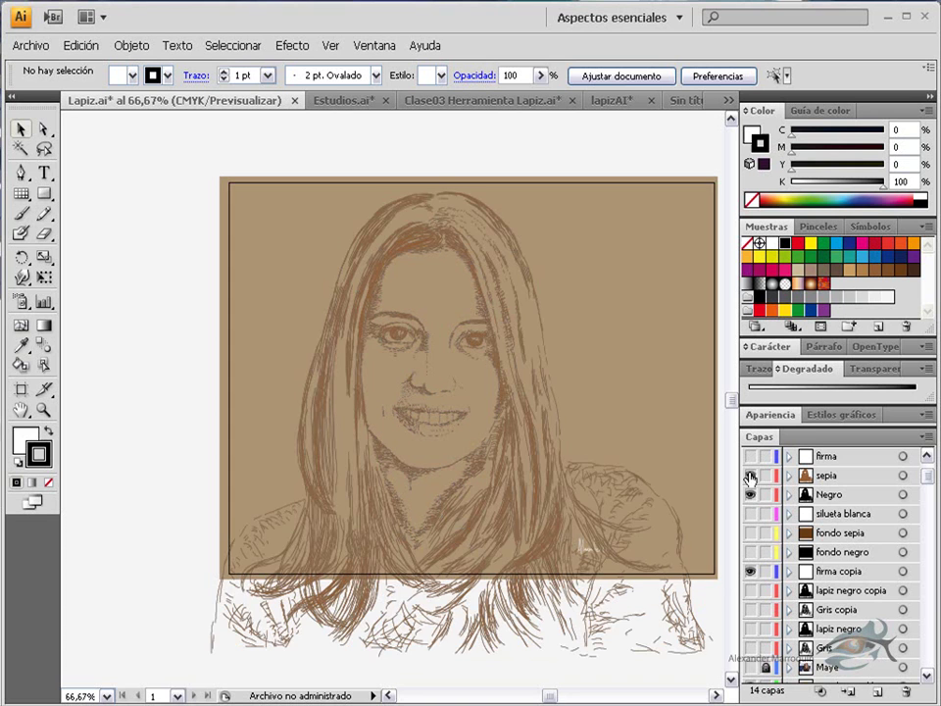
{"action": "left_click", "coordinate": [750, 475]}
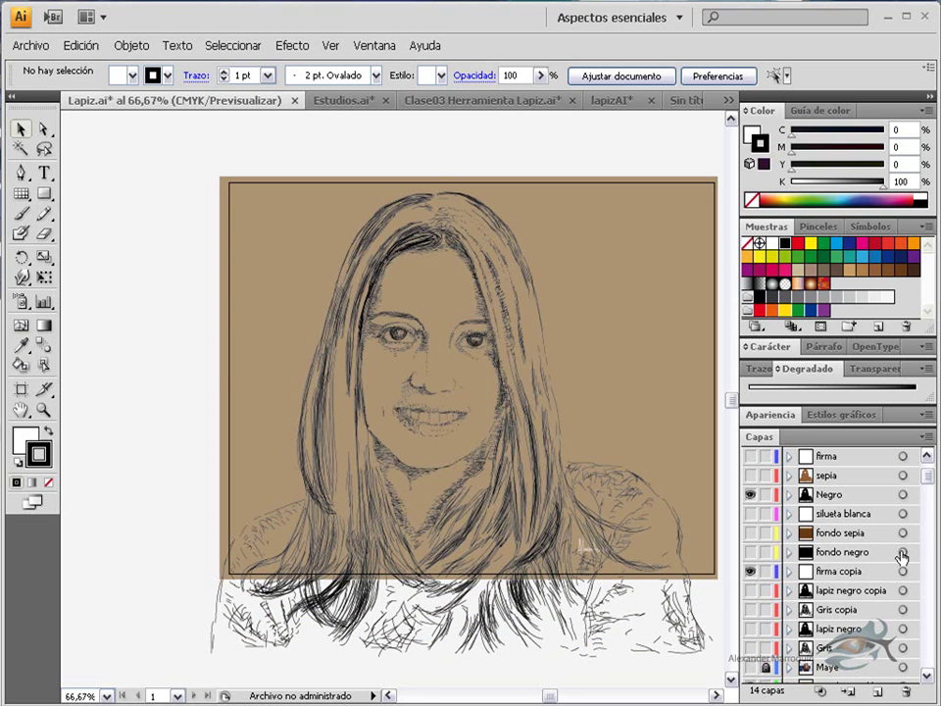
{"action": "left_click", "coordinate": [751, 495]}
{"action": "left_click", "coordinate": [751, 609]}
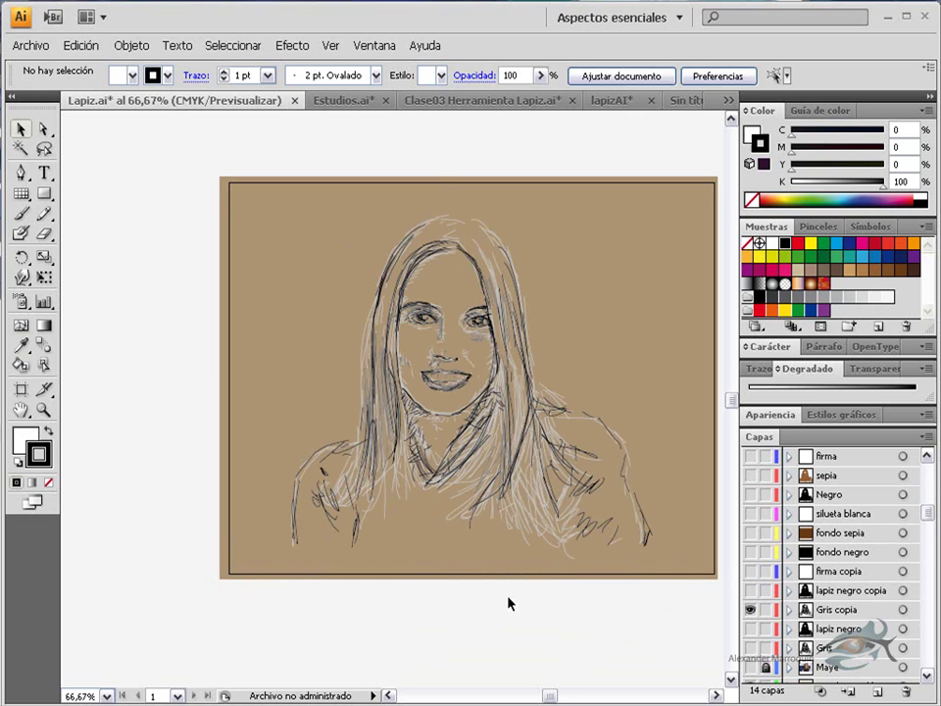
{"action": "left_click", "coordinate": [751, 590]}
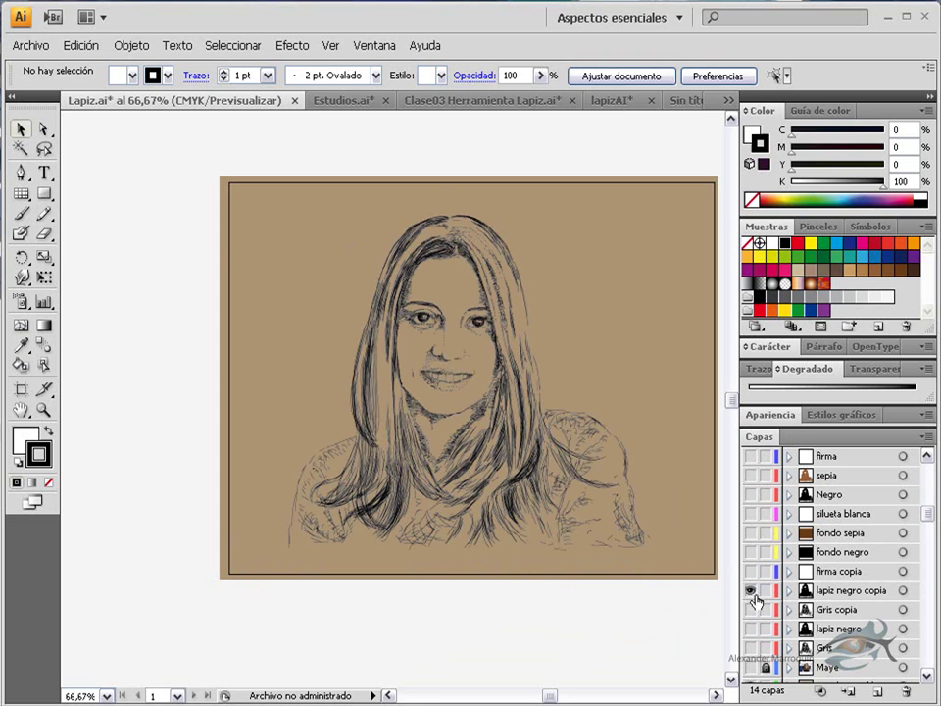
{"action": "left_click", "coordinate": [751, 591]}
{"action": "left_click", "coordinate": [751, 648]}
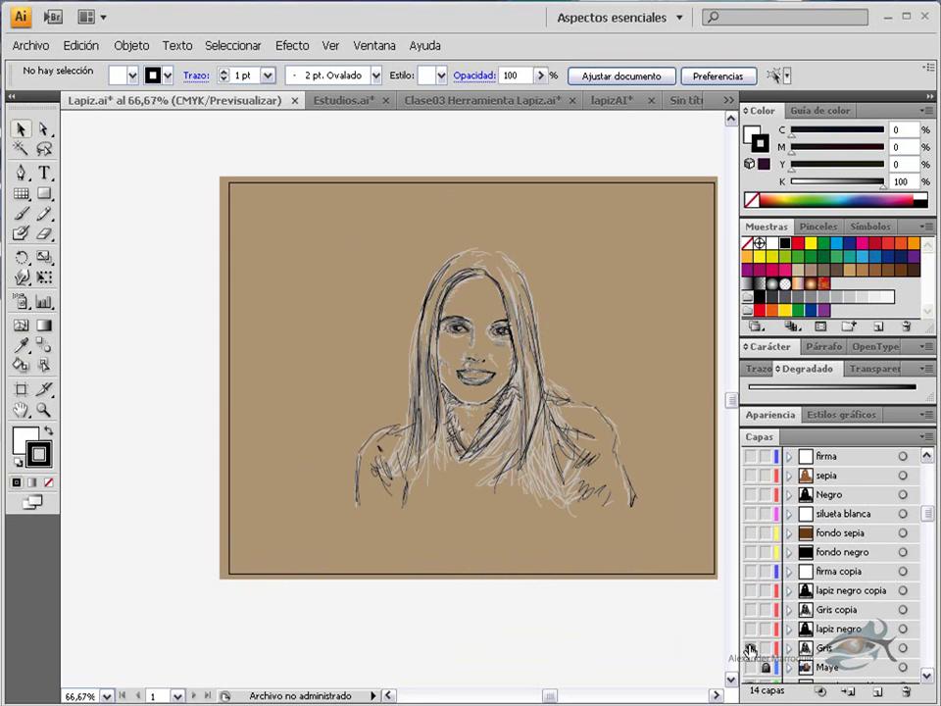
{"action": "left_click_drag", "start_coordinate": [428, 308], "coordinate": [630, 532]}
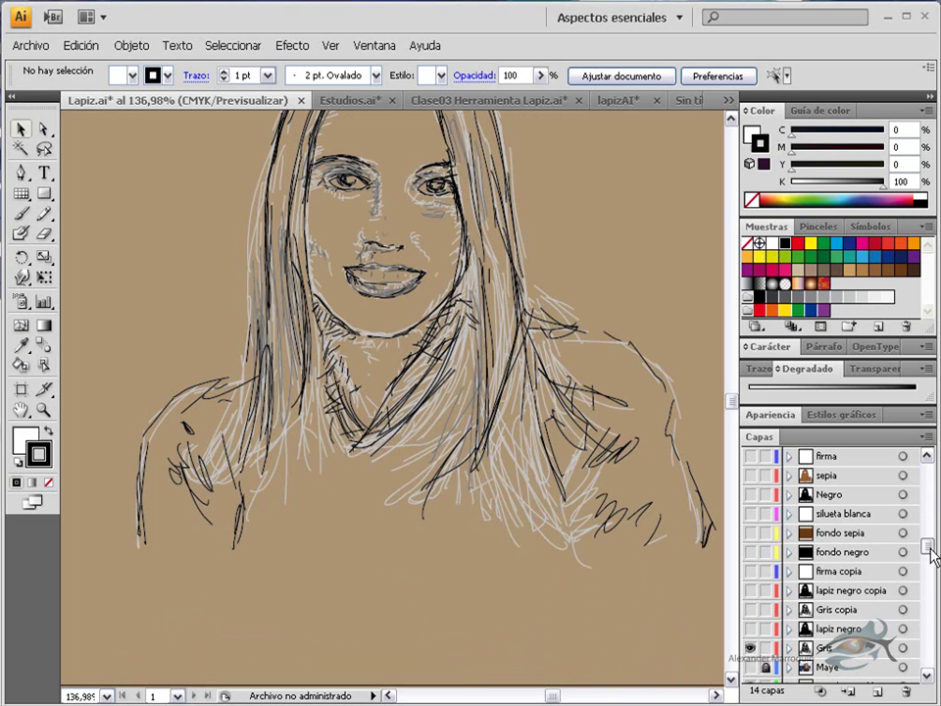
- Hide the Fondo papel layer so the portrait sketch sits on white
{"action": "left_click", "coordinate": [927, 676]}
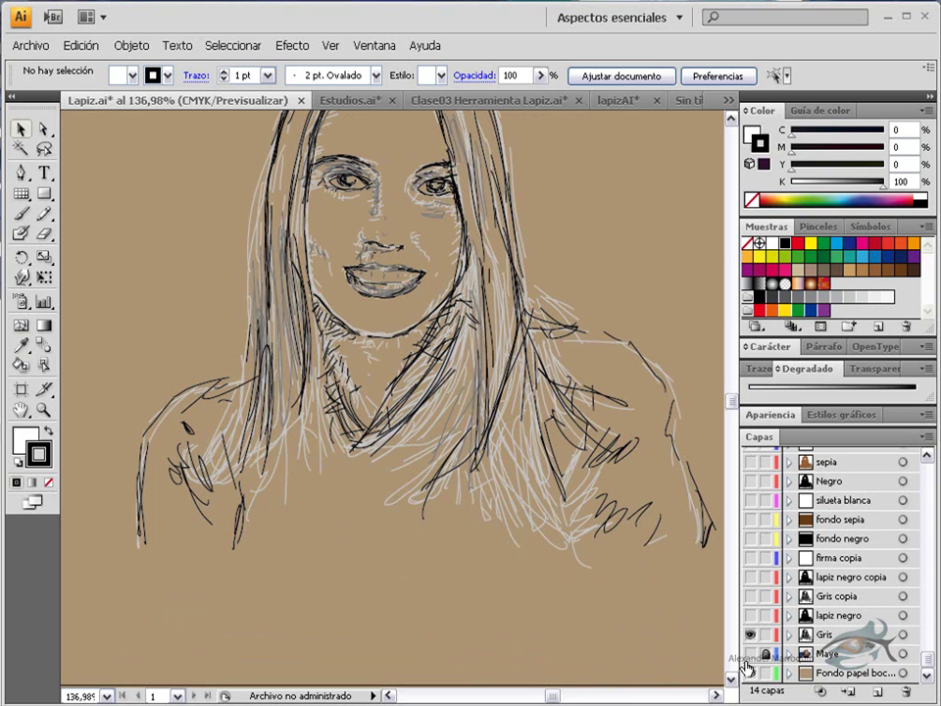
{"action": "left_click", "coordinate": [750, 673]}
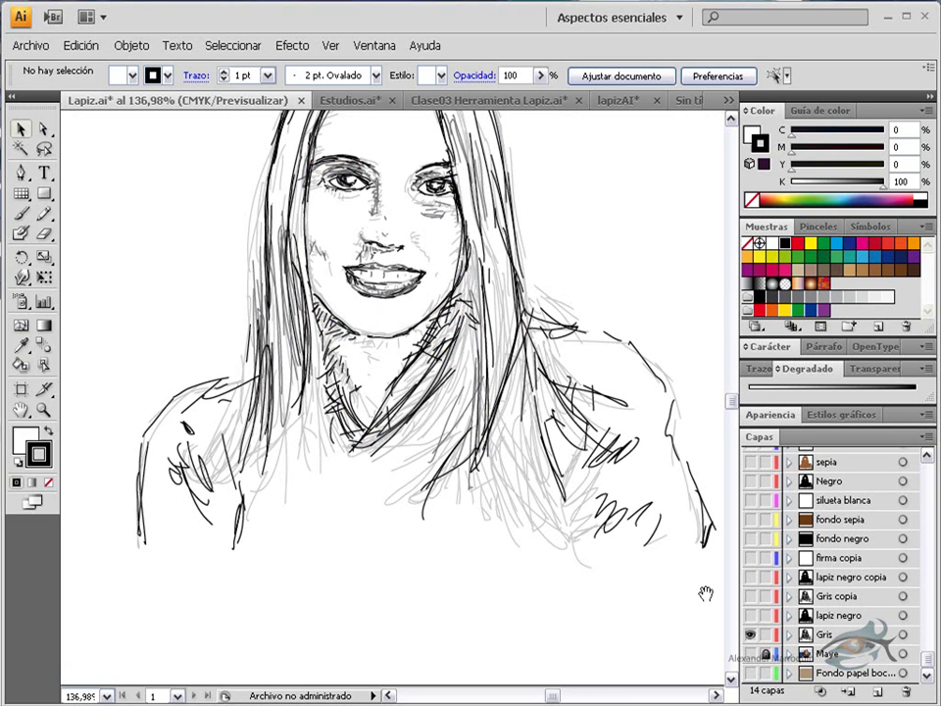
{"action": "left_click_drag", "start_coordinate": [547, 299], "coordinate": [530, 511]}
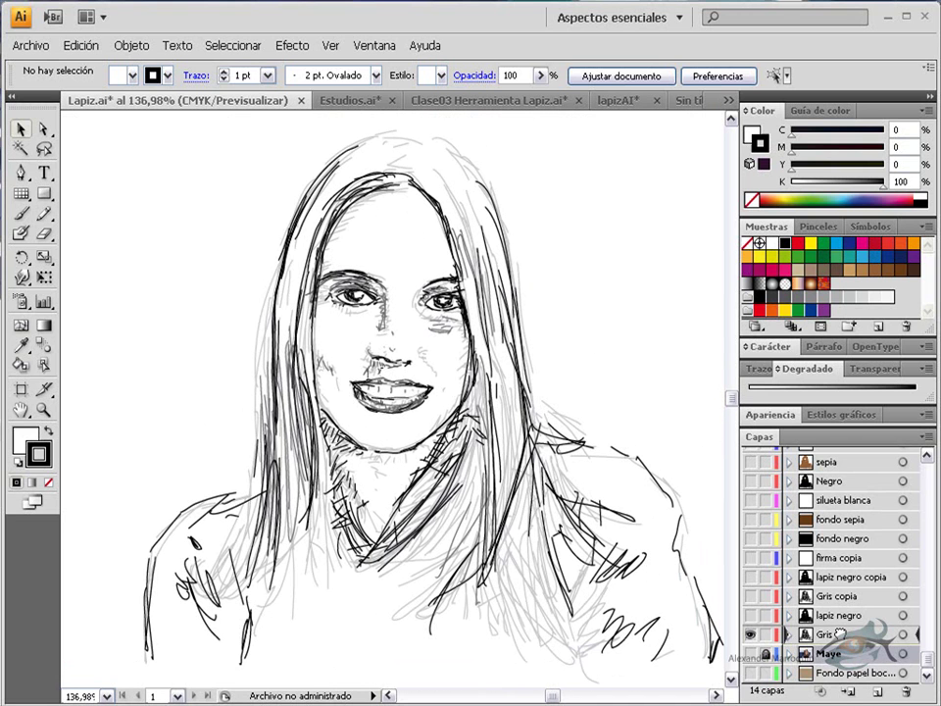
{"action": "left_click", "coordinate": [836, 653]}
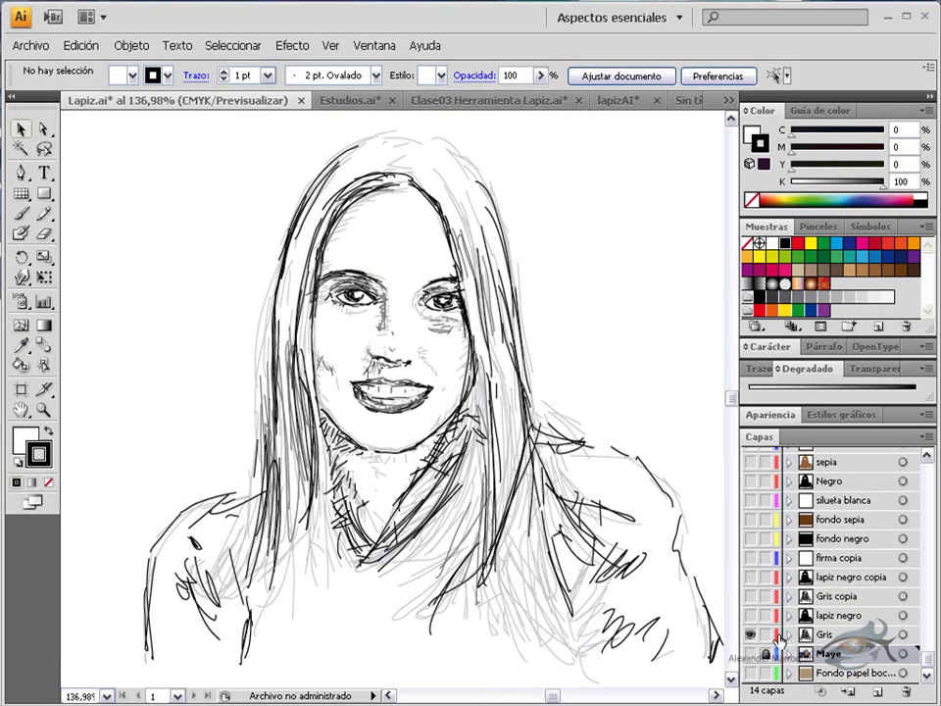
- Zoom out to 66.67% to view the whole artboard, then return to Sin título-2
{"action": "left_click", "coordinate": [484, 357], "text": "ctrl+alt"}
{"action": "left_click", "coordinate": [483, 357], "text": "ctrl+alt"}
{"action": "left_click_drag", "start_coordinate": [238, 402], "coordinate": [348, 420]}
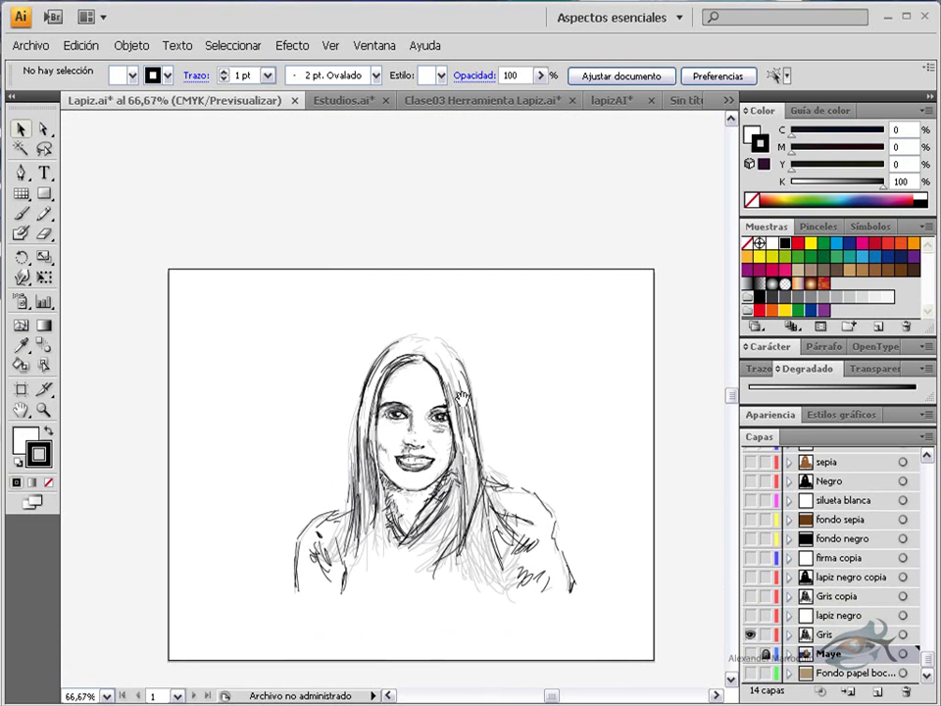
{"action": "left_click_drag", "start_coordinate": [251, 262], "coordinate": [550, 543]}
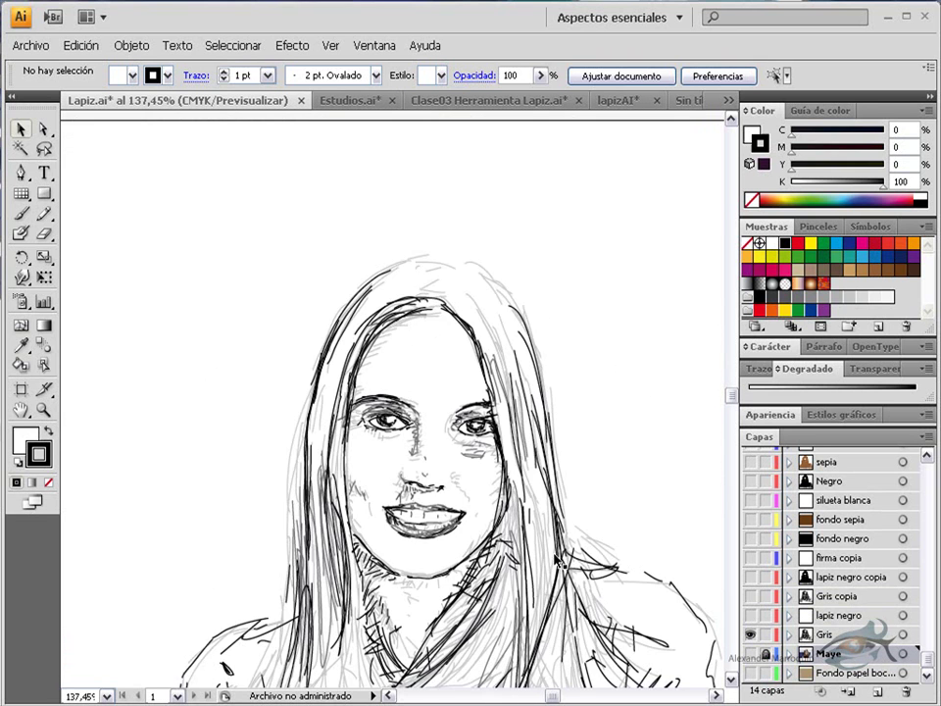
{"action": "scroll", "coordinate": [530, 529], "scroll_direction": "down", "scroll_amount": 3}
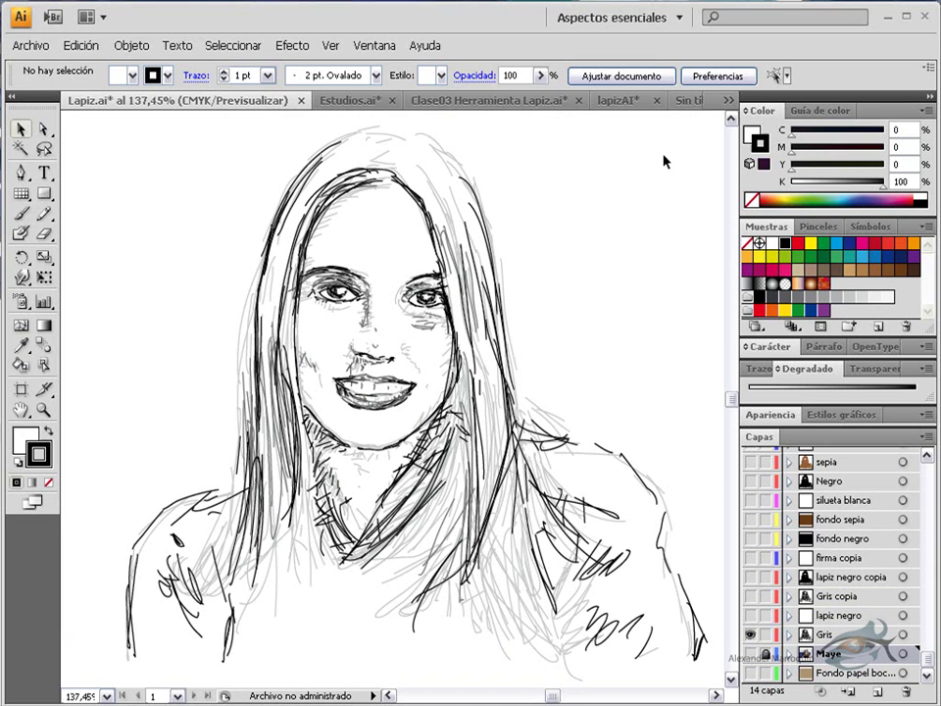
{"action": "left_click", "coordinate": [690, 102]}
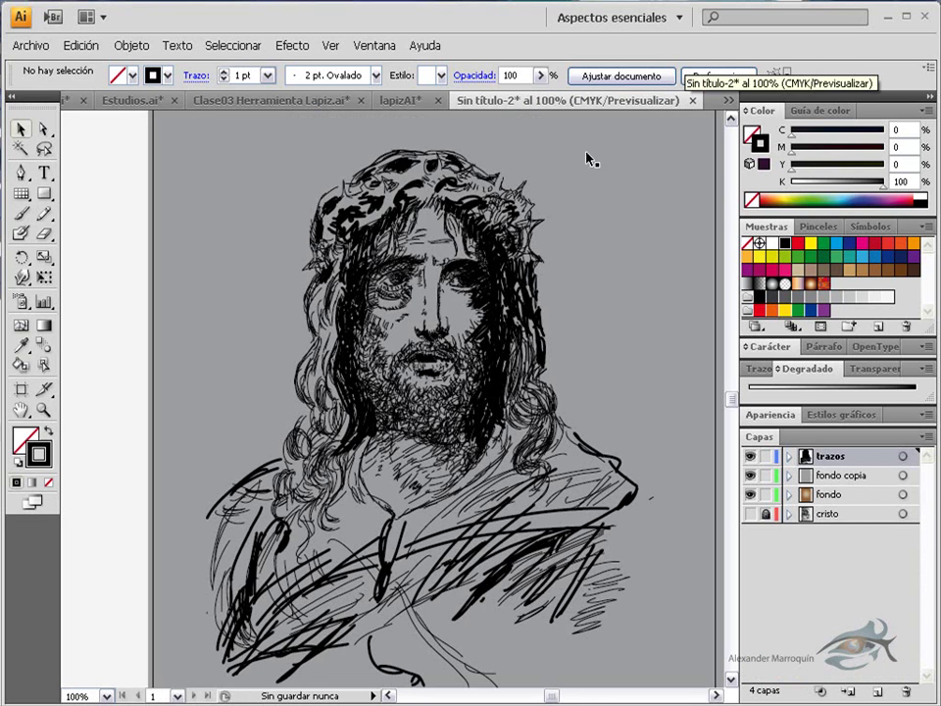
- Export the drawing as a JPEG named Cristo_Lapiz to the desktop, keeping Usar mesas de trabajo on
{"action": "left_click", "coordinate": [46, 49]}
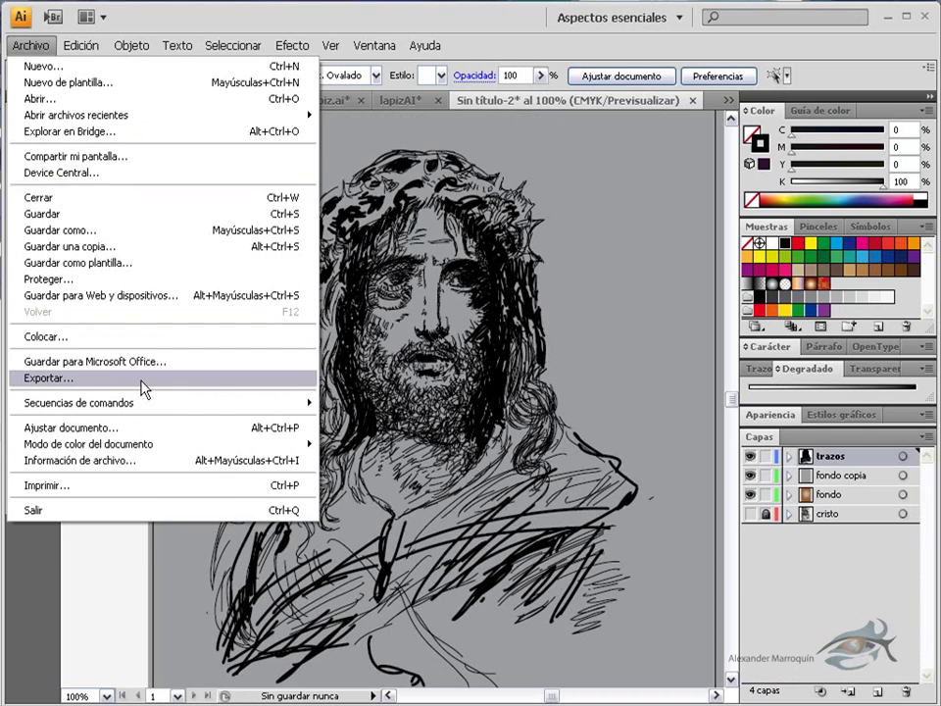
{"action": "left_click", "coordinate": [138, 380]}
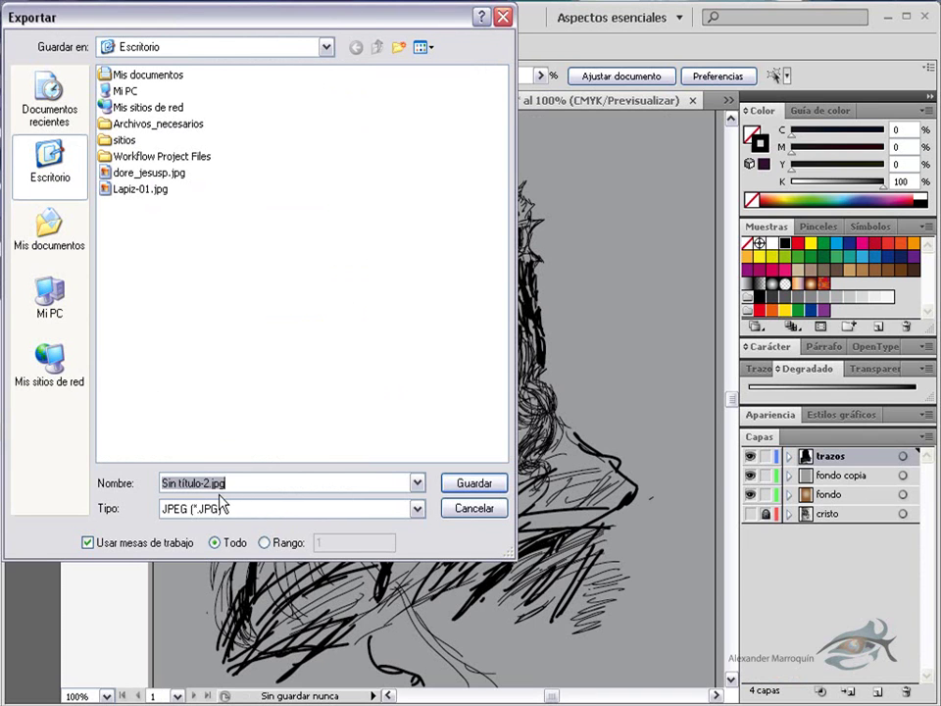
{"action": "type", "text": "Cris"}
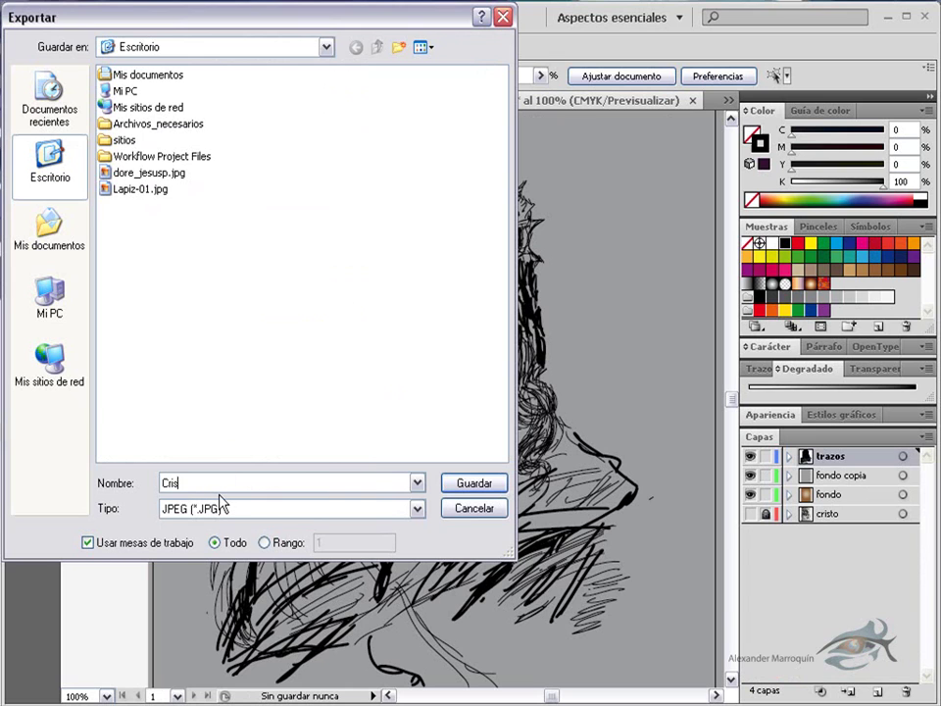
{"action": "type", "text": "to_Lapiz"}
{"action": "left_click", "coordinate": [87, 542]}
{"action": "left_click", "coordinate": [87, 542]}
{"action": "left_click", "coordinate": [477, 484]}
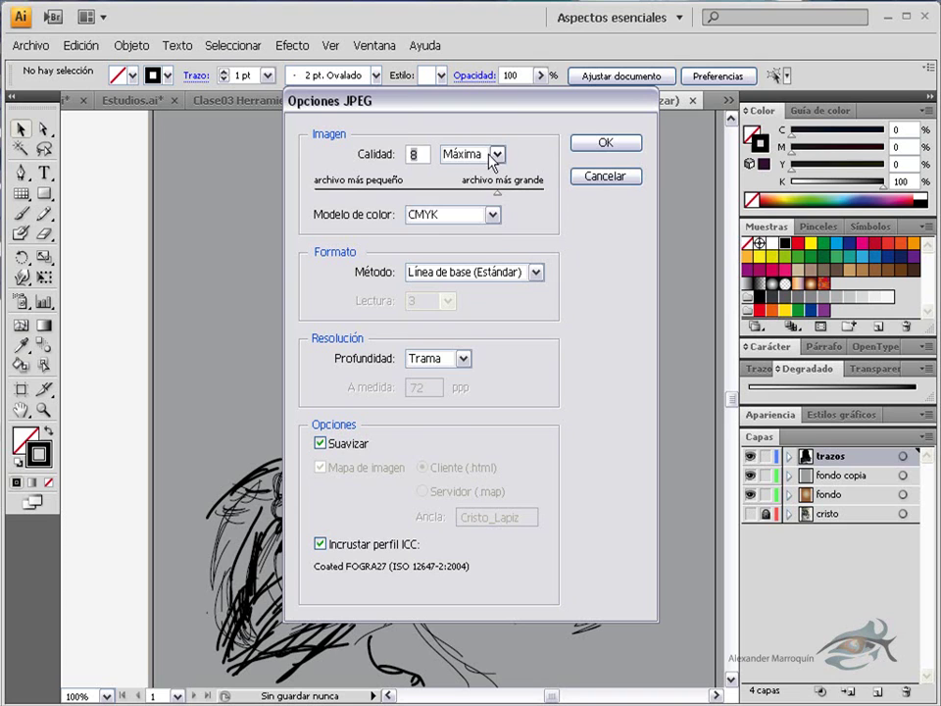
- Set the JPEG options to RGB colour model and screen (Trama, 72 ppp) resolution, then confirm
{"action": "left_click", "coordinate": [492, 215]}
{"action": "left_click", "coordinate": [437, 234]}
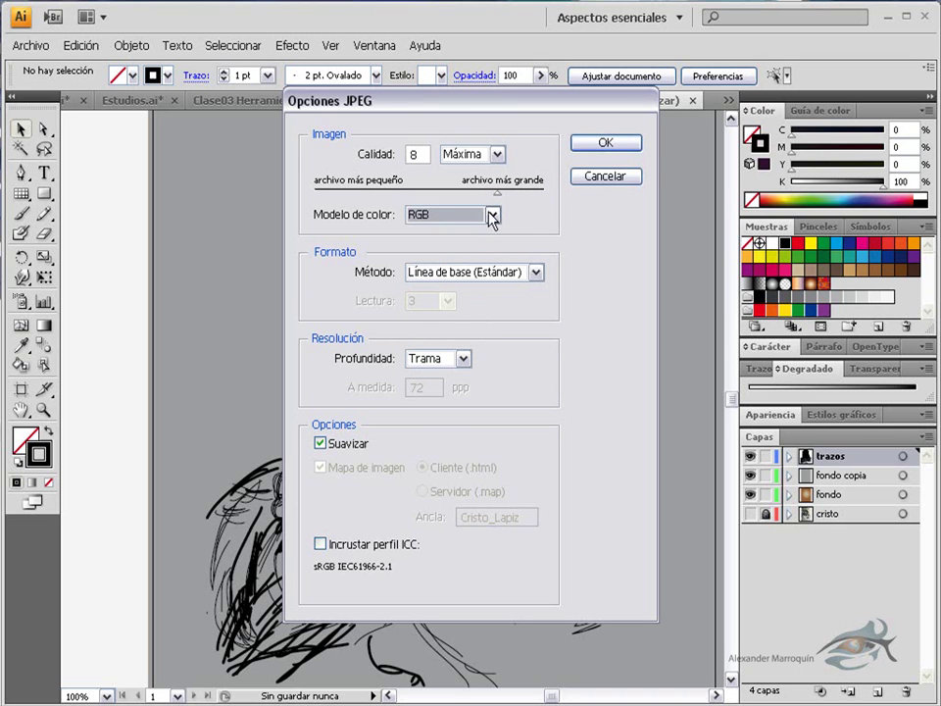
{"action": "left_click", "coordinate": [492, 215]}
{"action": "left_click", "coordinate": [458, 247]}
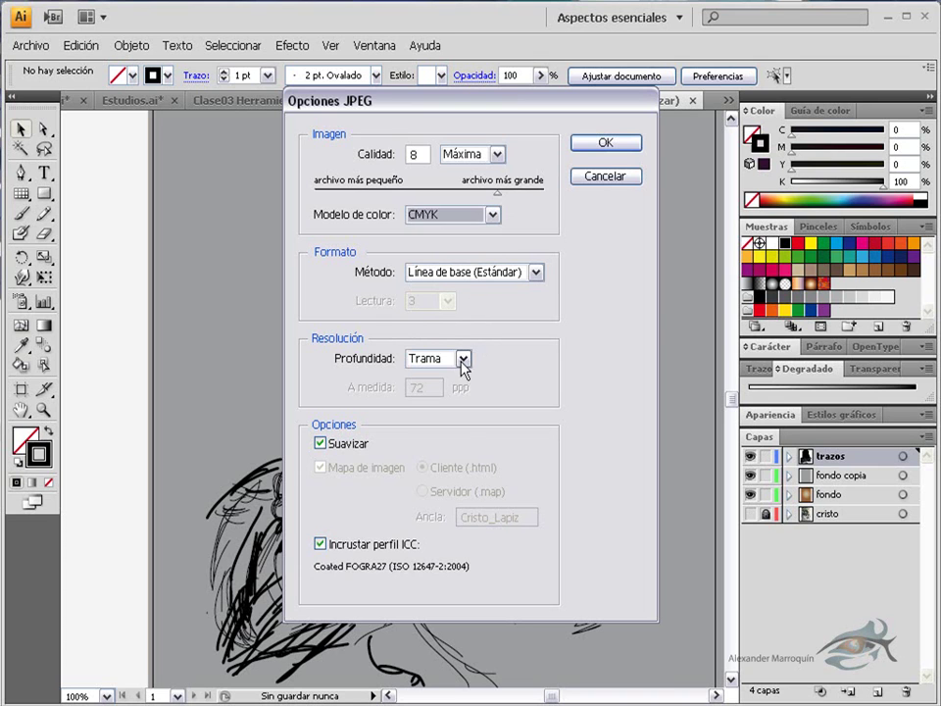
{"action": "left_click", "coordinate": [463, 359]}
{"action": "left_click", "coordinate": [438, 407]}
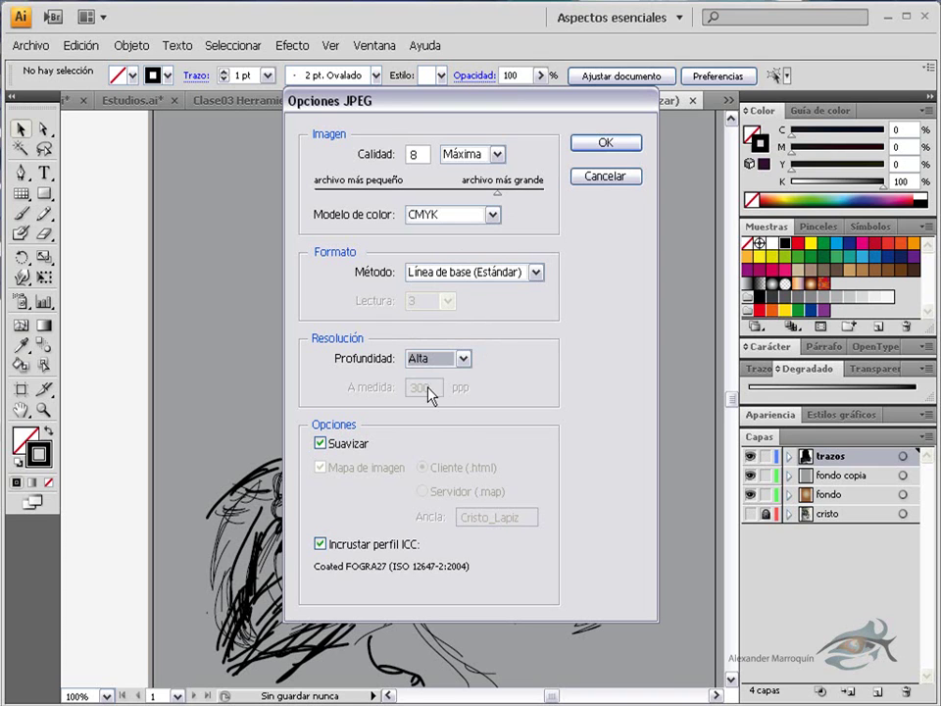
{"action": "left_click", "coordinate": [461, 361]}
{"action": "left_click", "coordinate": [461, 376]}
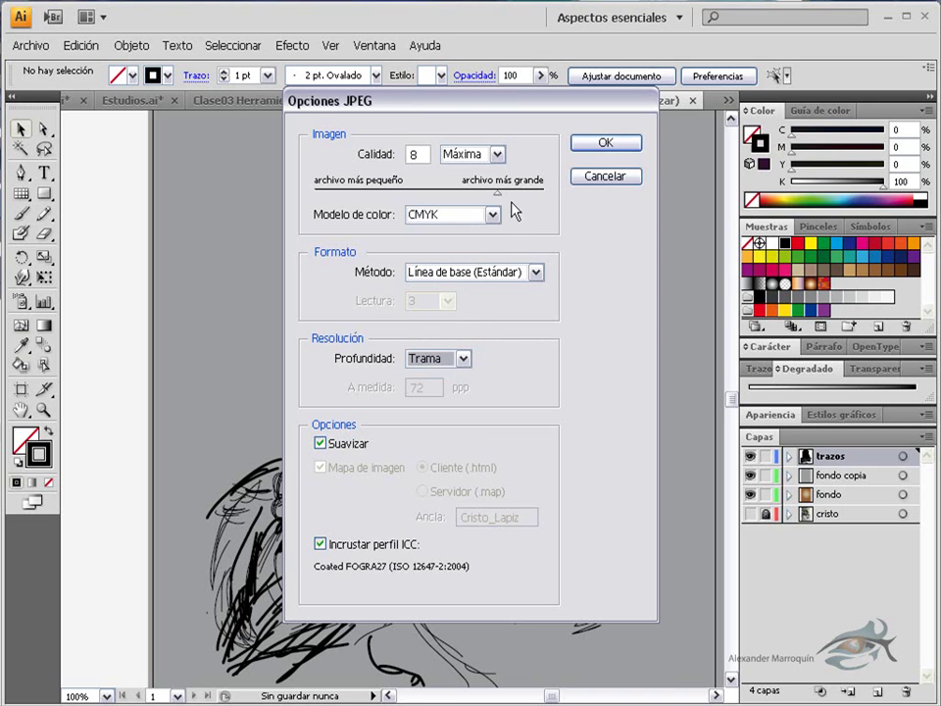
{"action": "left_click", "coordinate": [492, 214]}
{"action": "left_click", "coordinate": [461, 226]}
{"action": "left_click", "coordinate": [592, 144]}
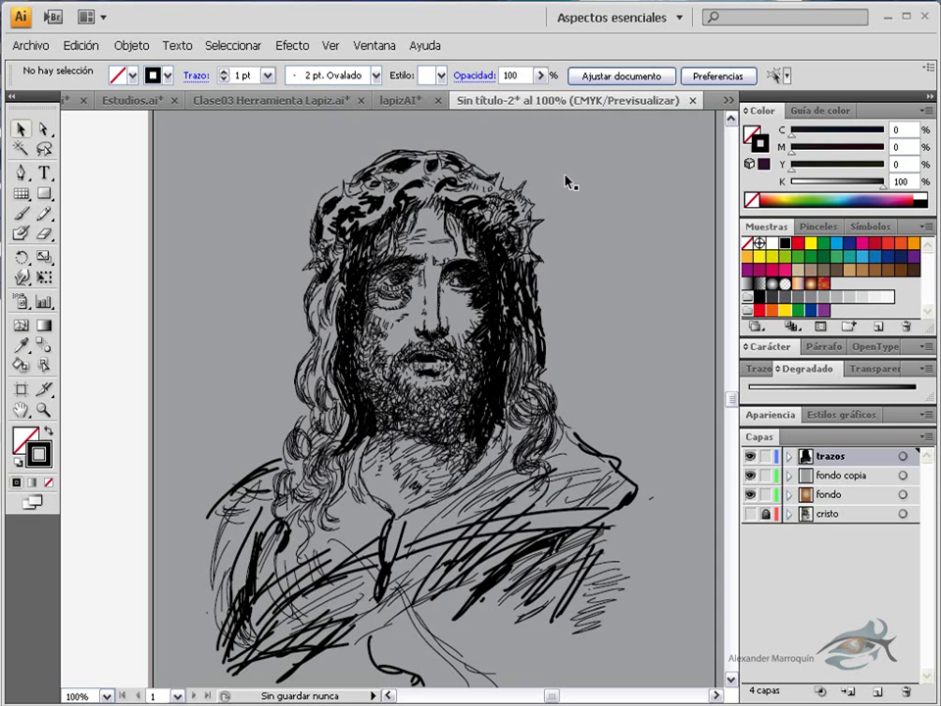
- Reveal the desktop, open Cristo_Lapiz-01.jpg in Picture and Fax Viewer, and view it full screen
{"action": "key", "text": "super+d"}
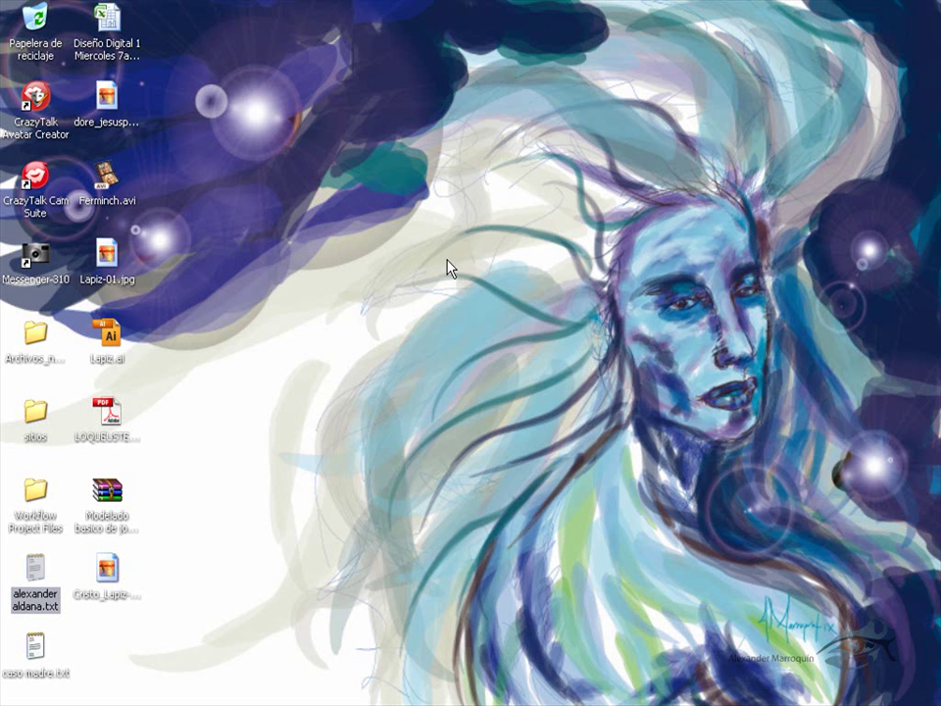
{"action": "double_click", "coordinate": [118, 583]}
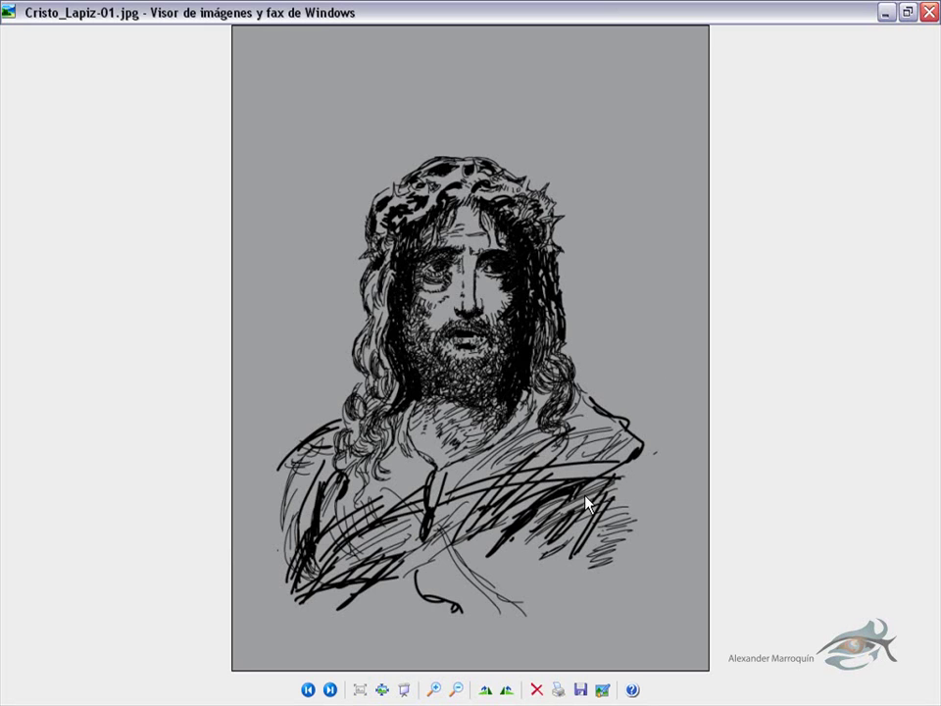
{"action": "key", "text": "F11"}
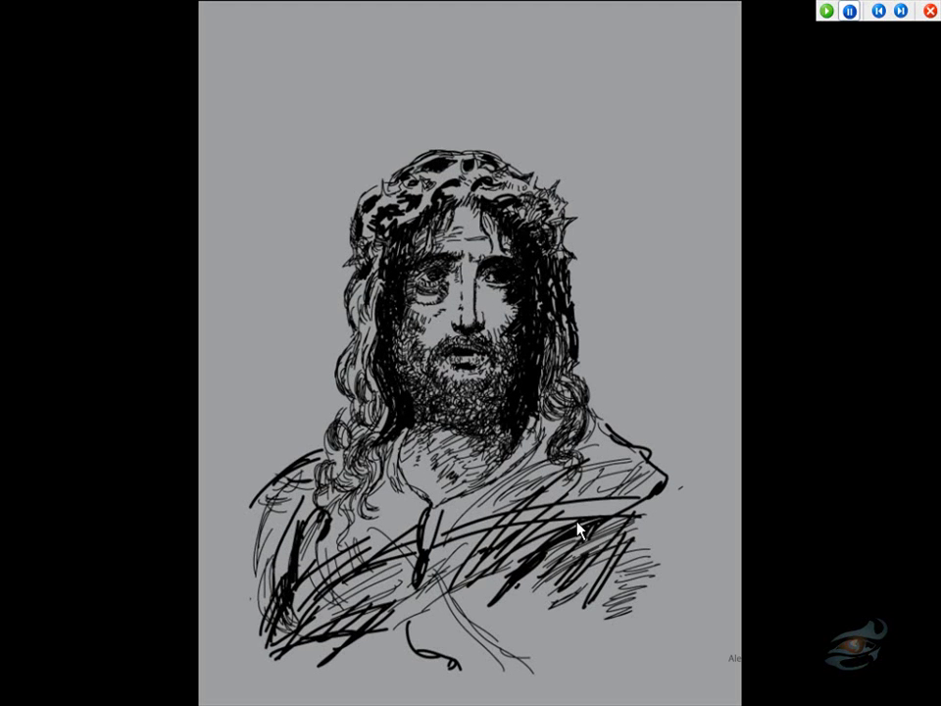